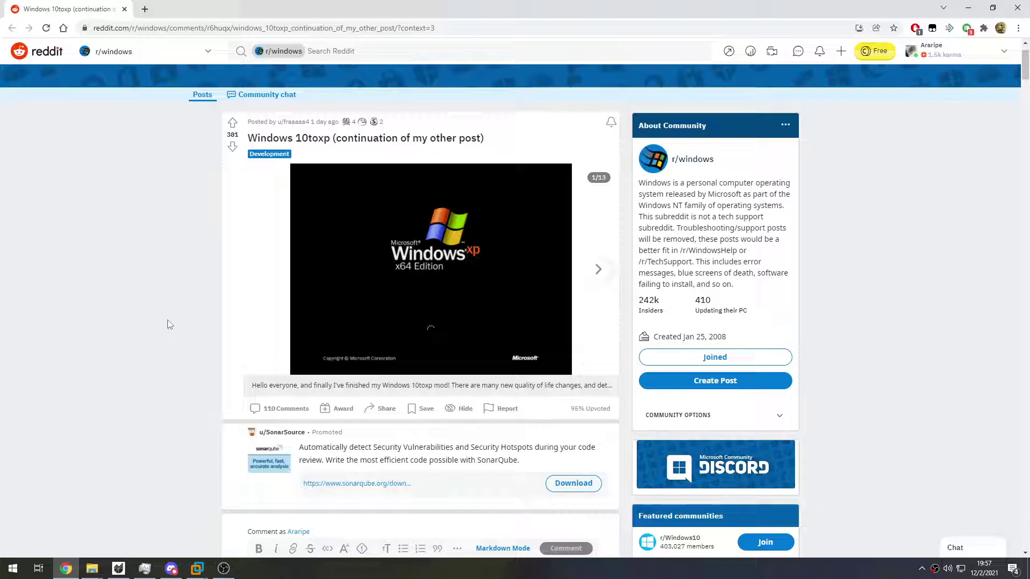
- Page through the Windows 10toxp post's gallery, including the Turn off computer screenshot, to image 10 of 13
left_click(599, 271)
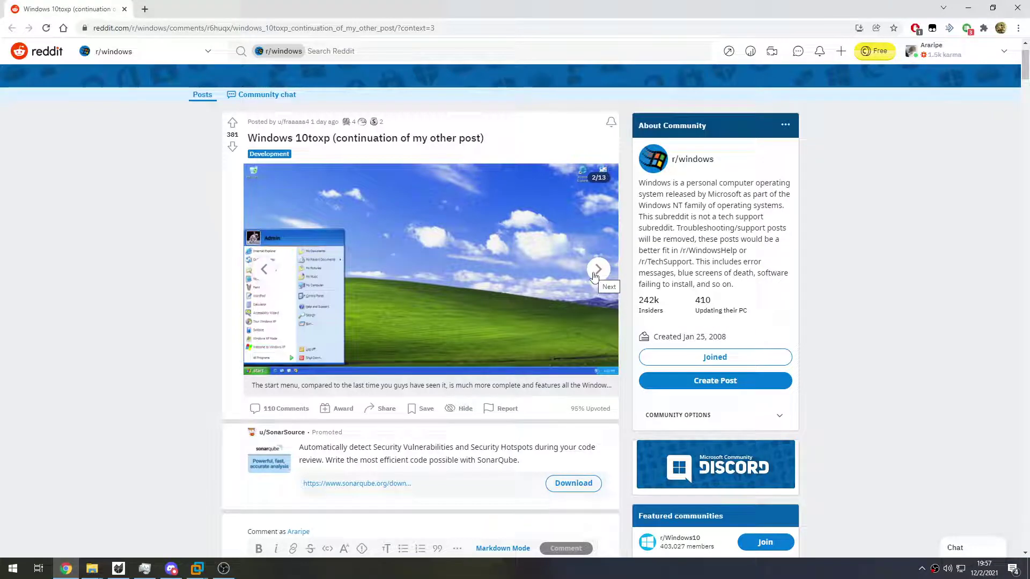
left_click(594, 276)
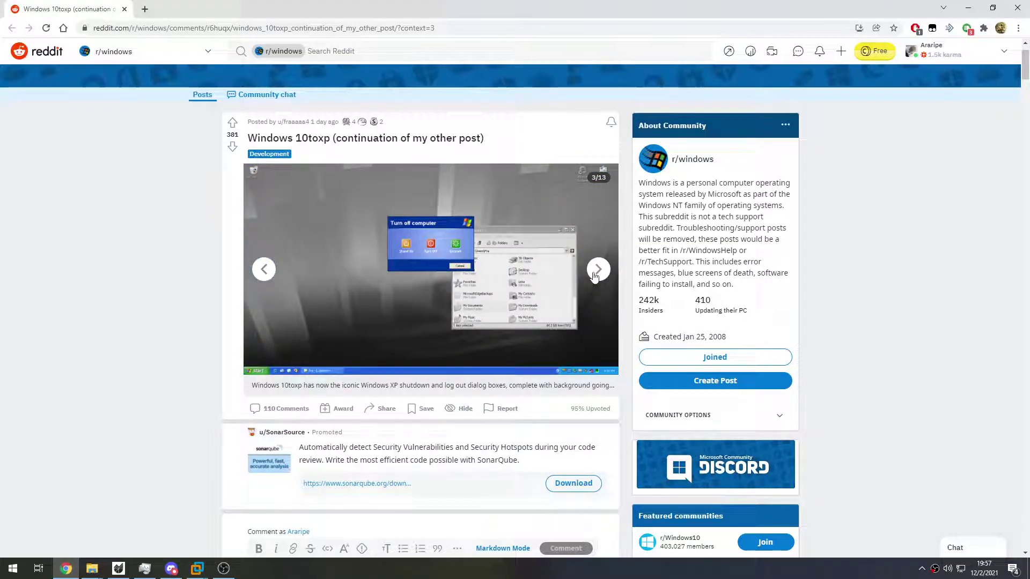
left_click(594, 277)
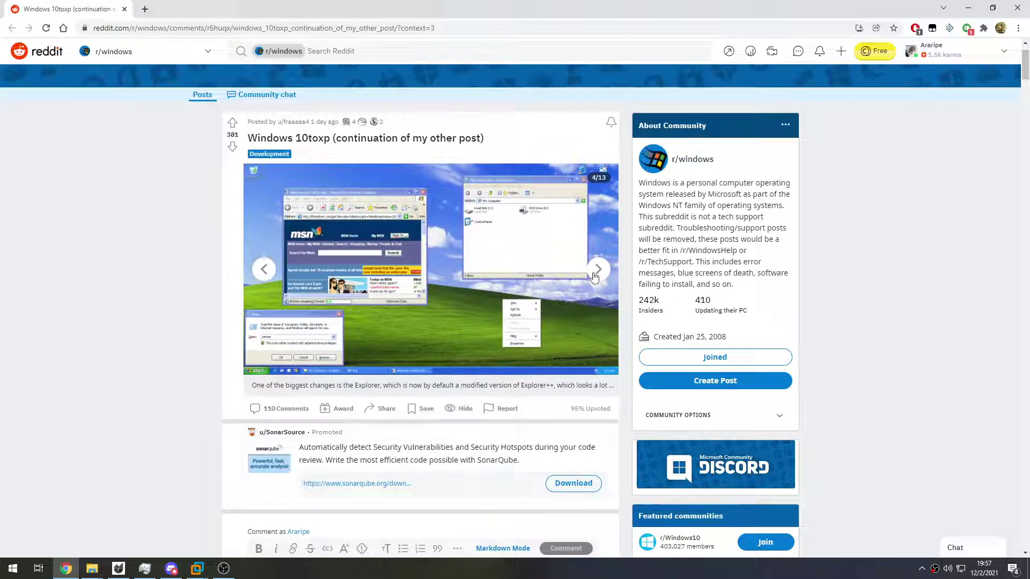
left_click(594, 276)
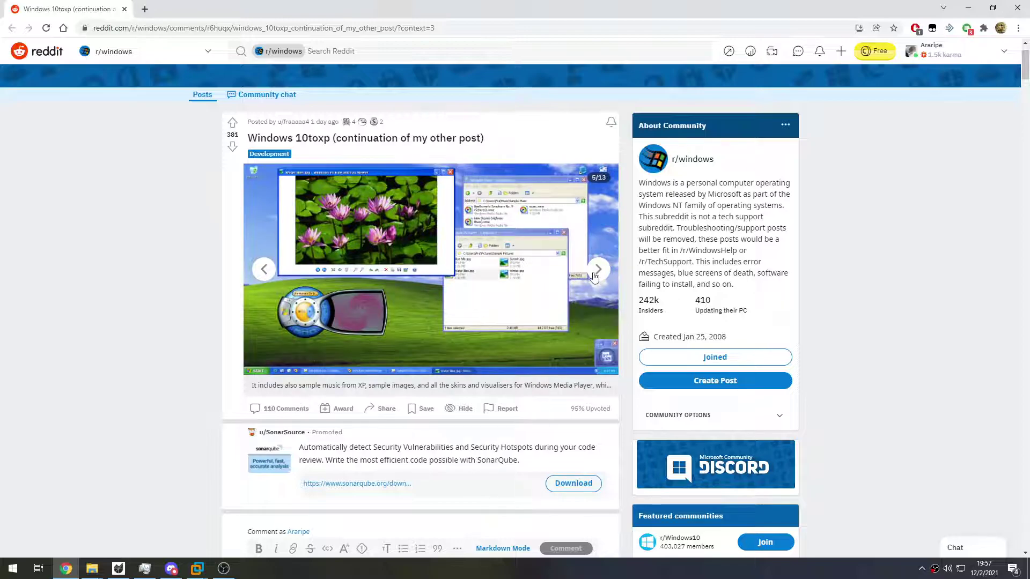
left_click(594, 277)
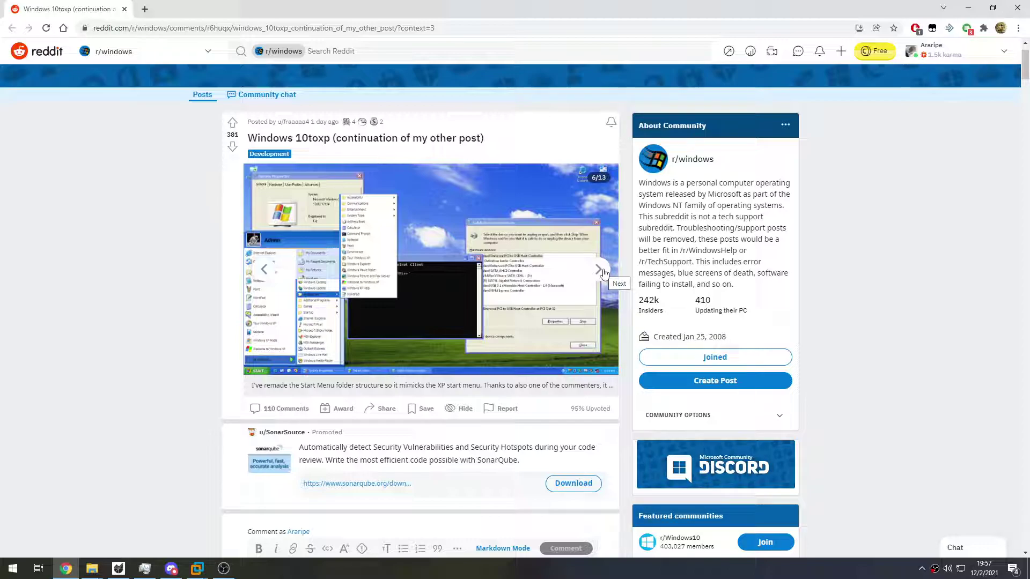
left_click(604, 273)
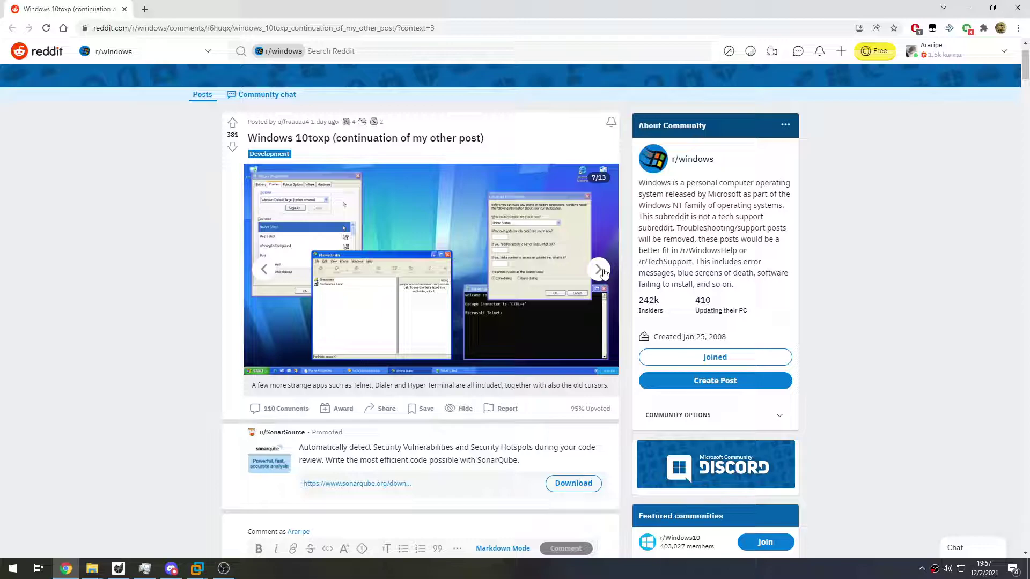
left_click(604, 274)
left_click(604, 273)
left_click(604, 273)
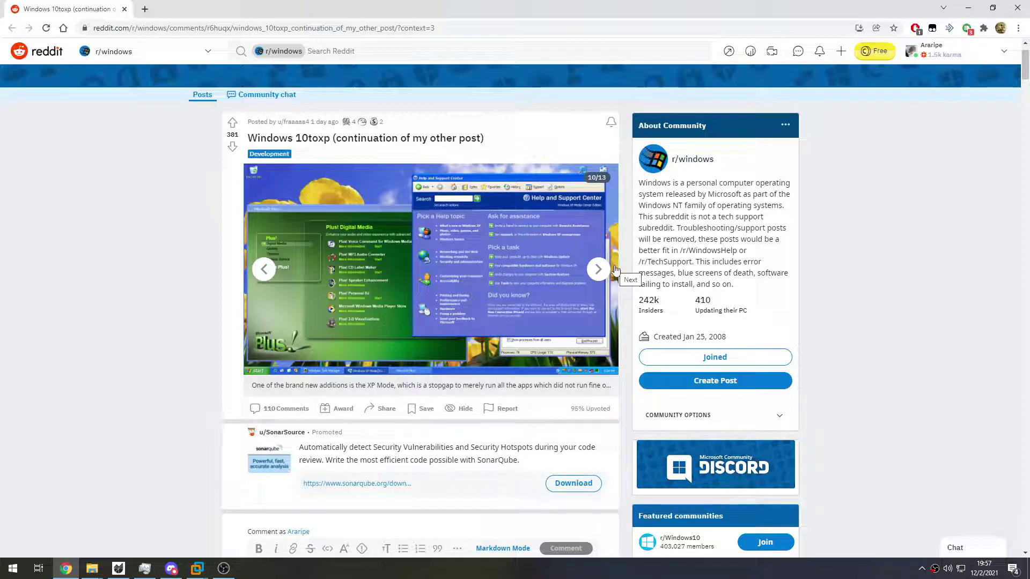
- View the XP Mode and Windows 10toxp readme screenshots, then switch to the Windows 10 x64 to XP machine
left_click(601, 273)
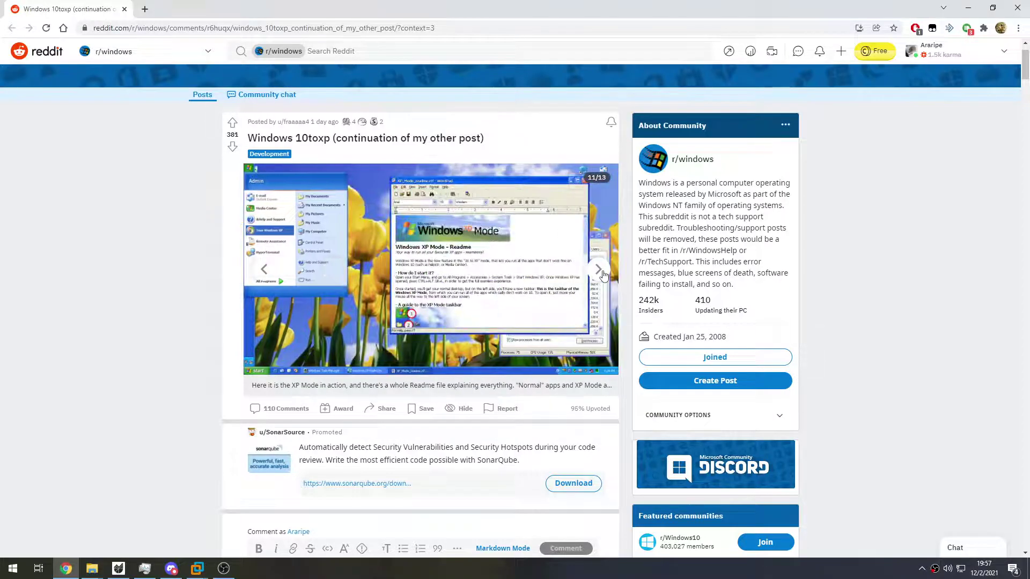
left_click(601, 272)
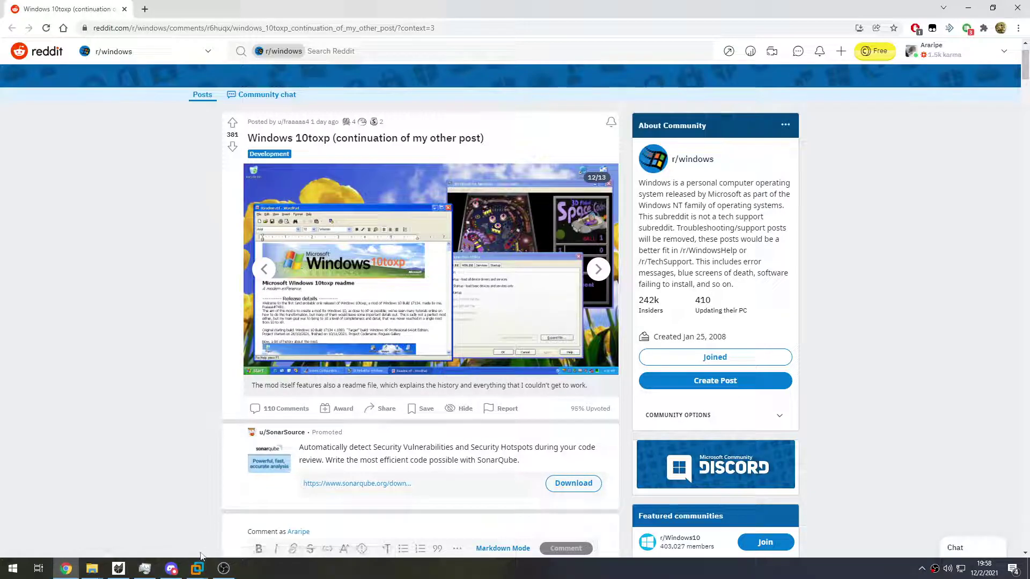
left_click(197, 568)
left_click(370, 506)
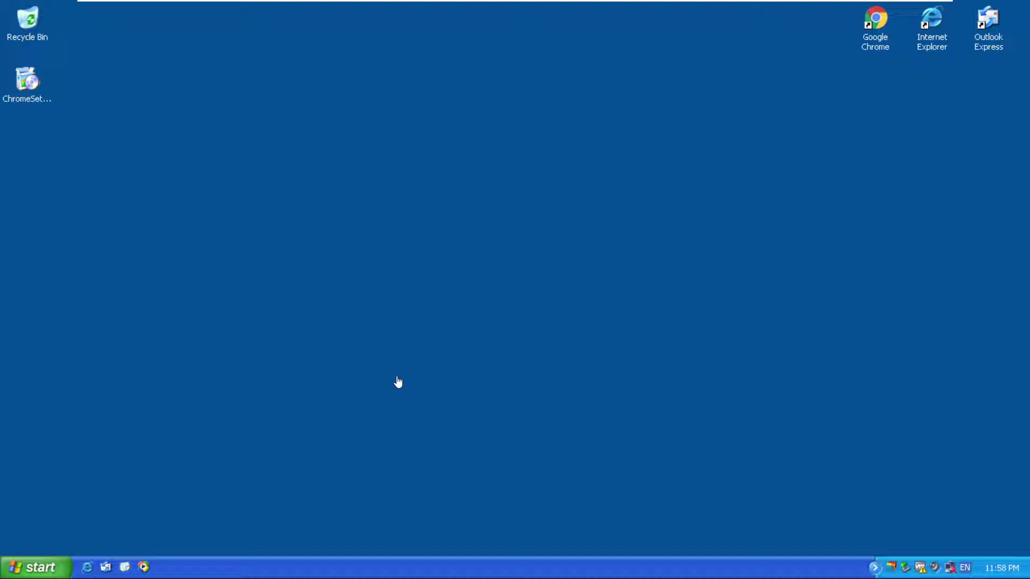
- Dismiss the desktop context menu and launch Outlook Express from its desktop icon
right_click(242, 195)
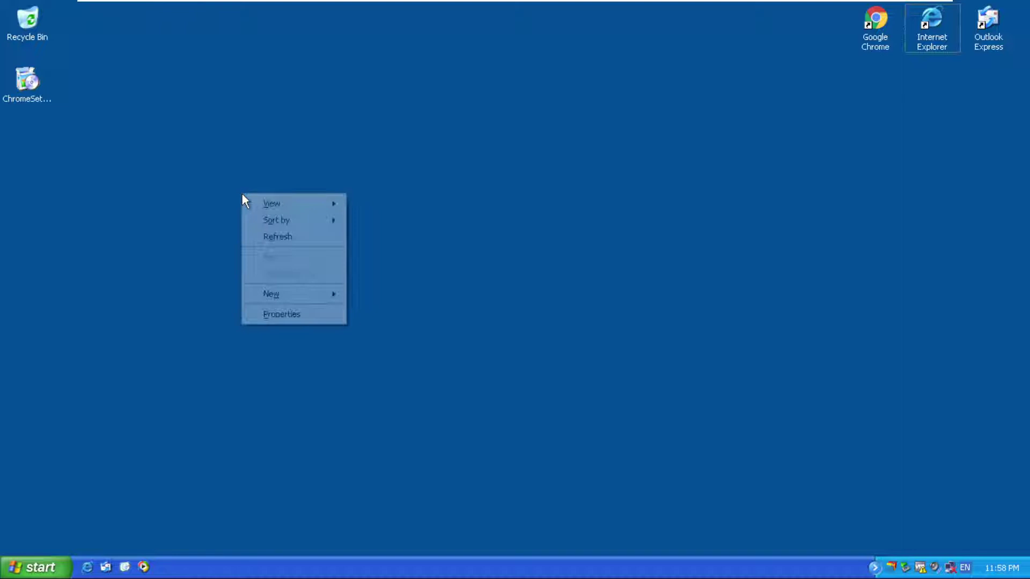
left_click(249, 156)
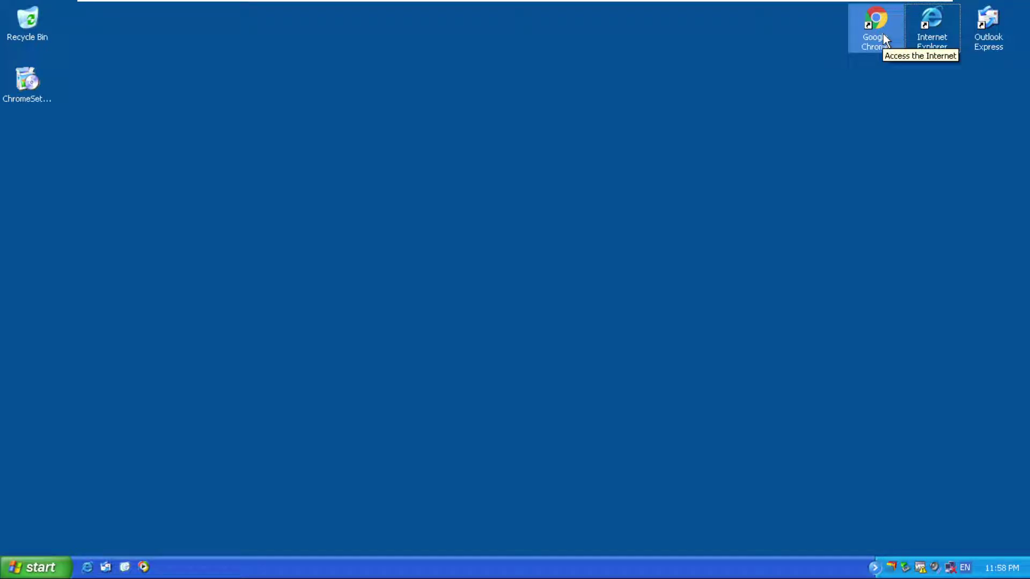
double_click(985, 33)
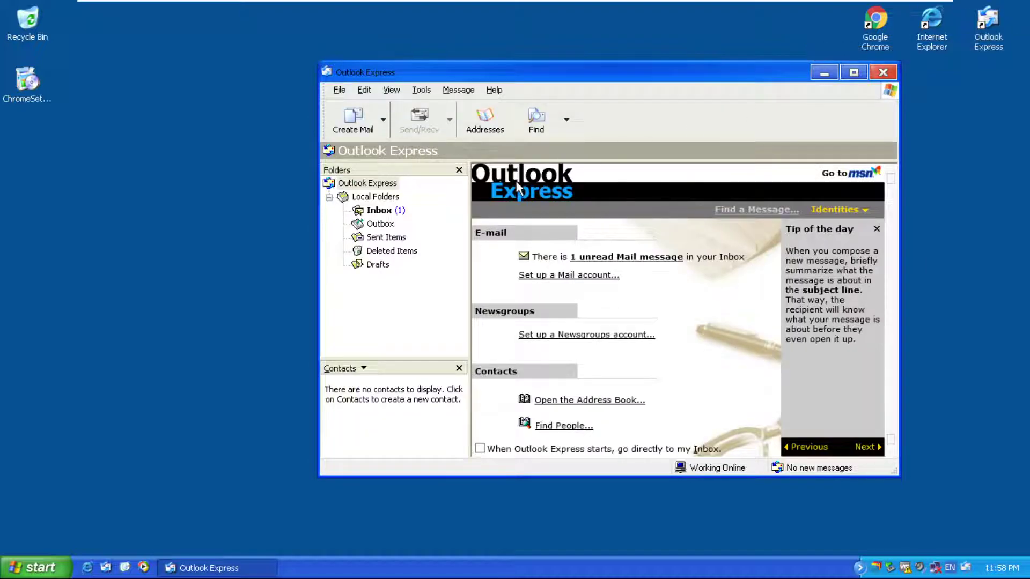
- Read the 'Welcome to Outlook Express 6' Inbox message and check the About Outlook Express version details
left_click(382, 210)
scroll(644, 256, "right", 1)
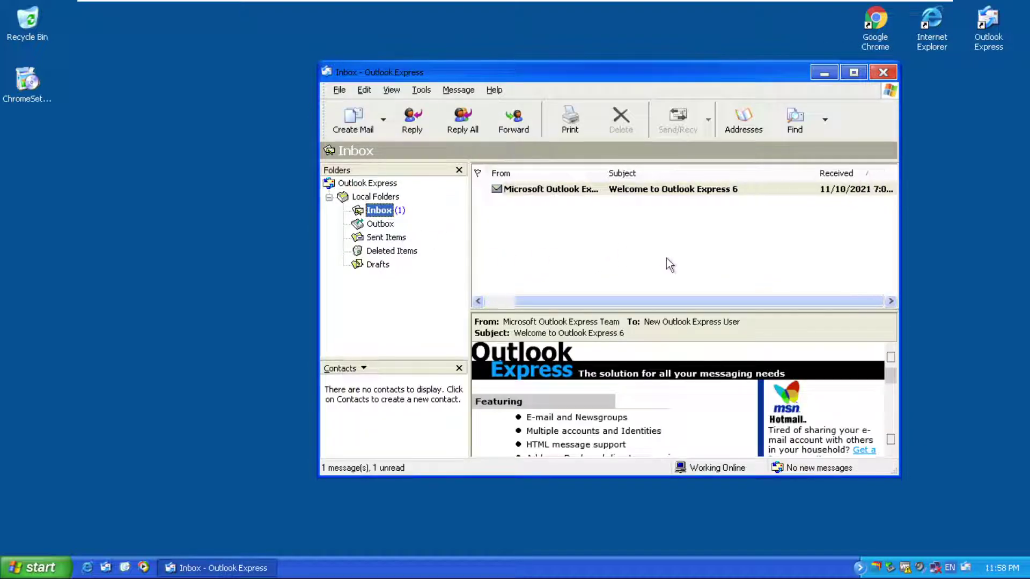
scroll(889, 388, "down", 5)
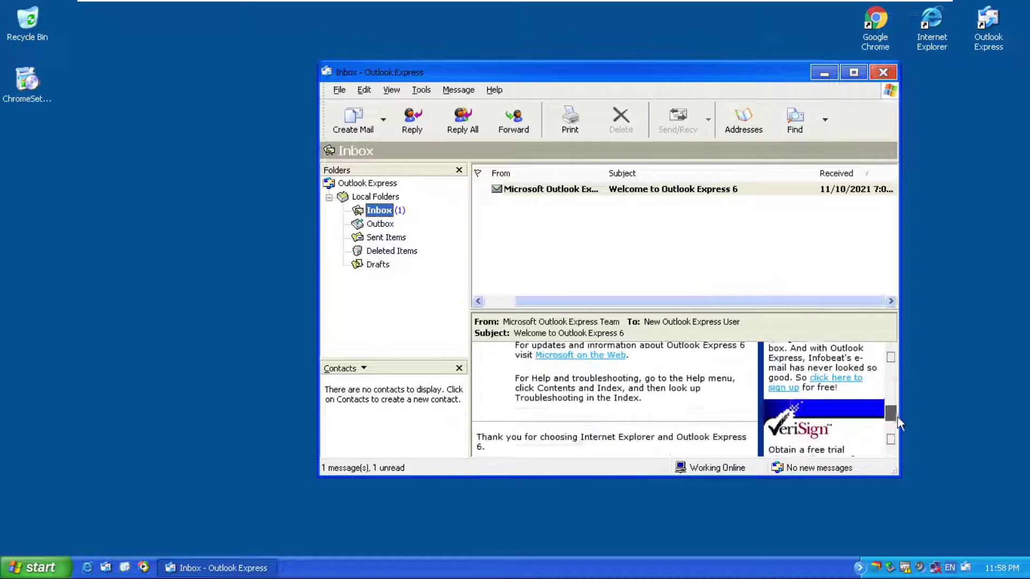
left_click(494, 90)
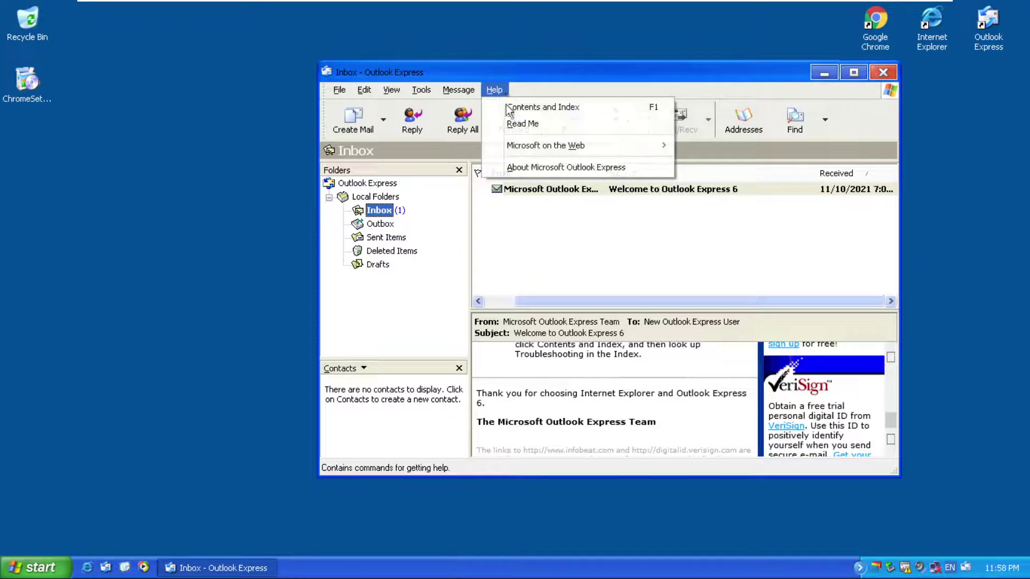
left_click(530, 166)
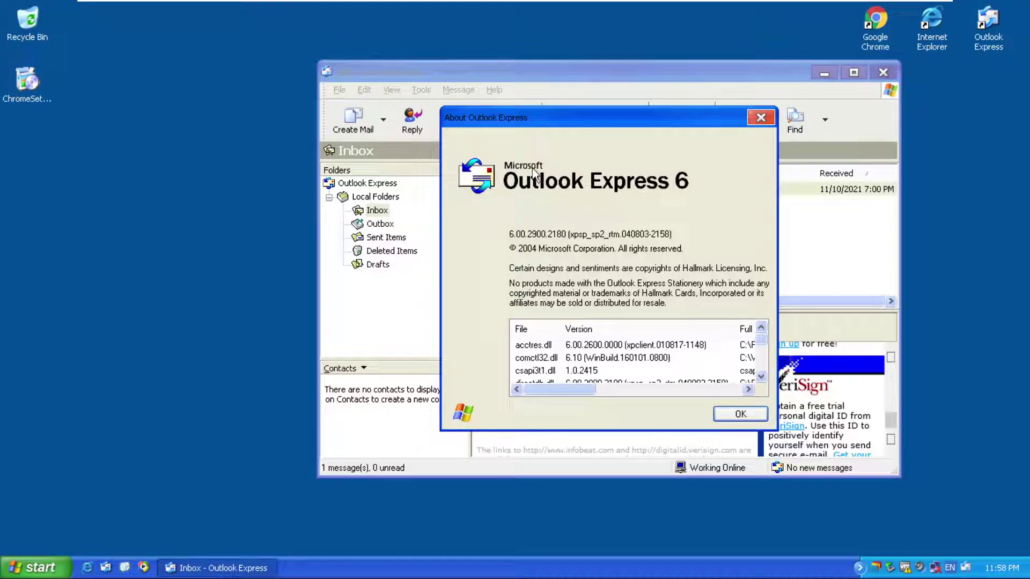
scroll(709, 344, "down", 5)
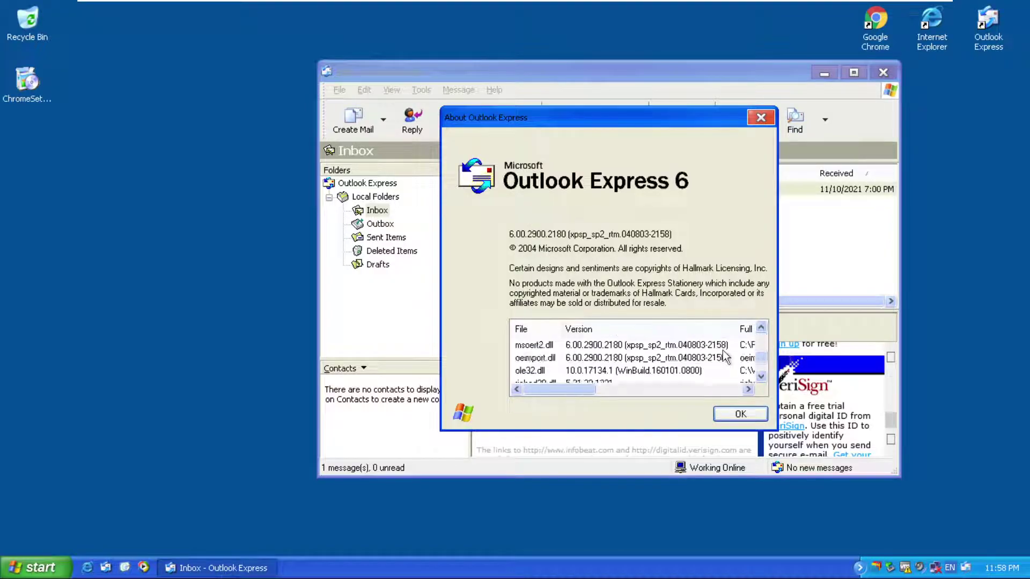
left_click(761, 117)
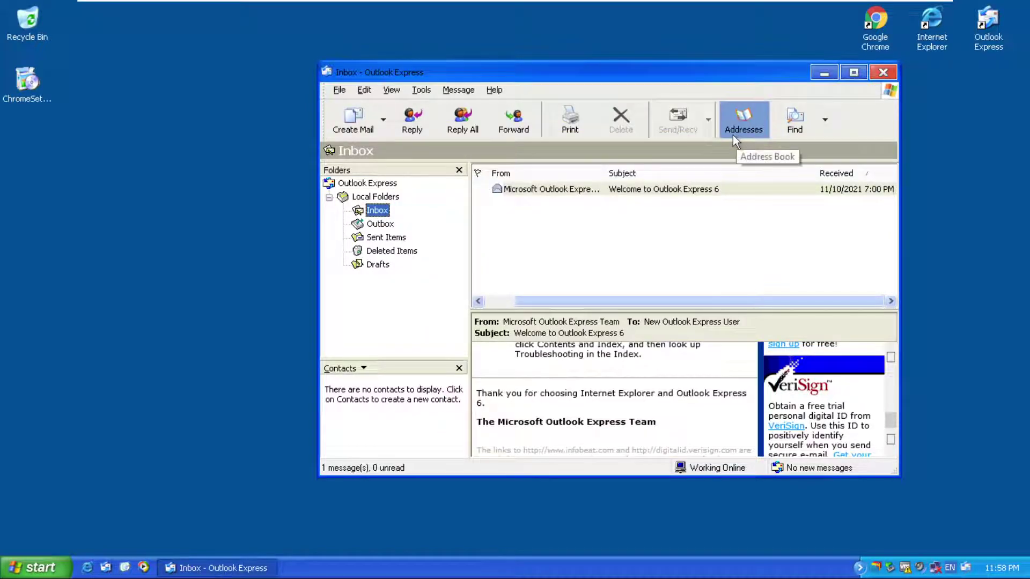
- Make the Outlook Express window shorter and reposition it higher on the screen
left_click_drag(544, 63, 541, 153)
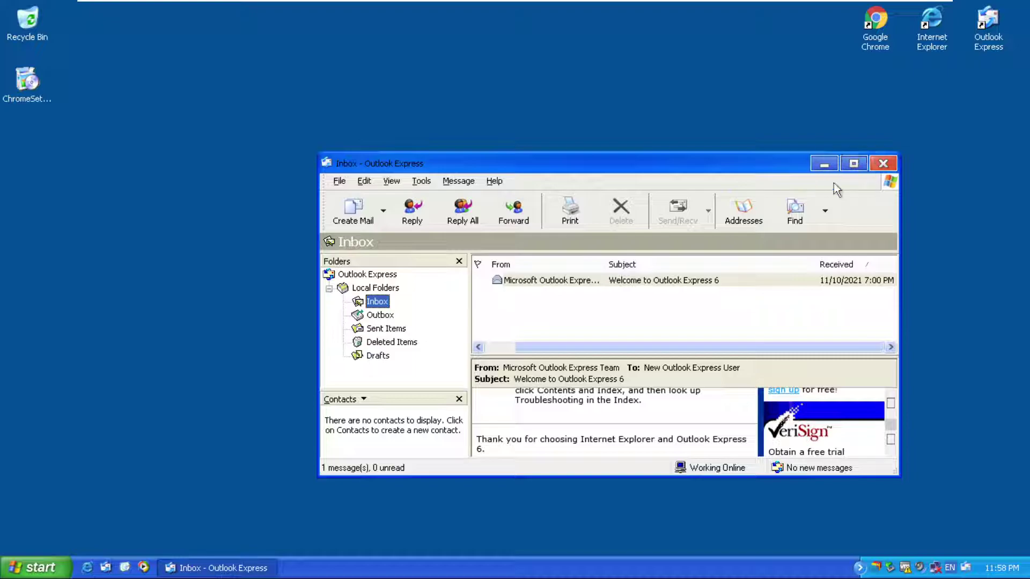
left_click_drag(786, 169, 668, 153)
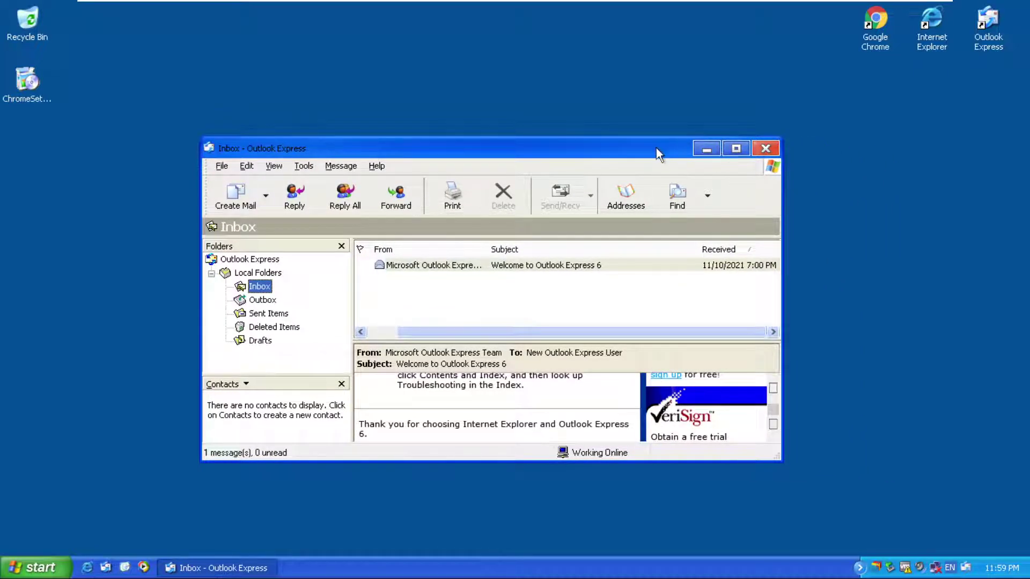
left_click_drag(656, 148, 708, 174)
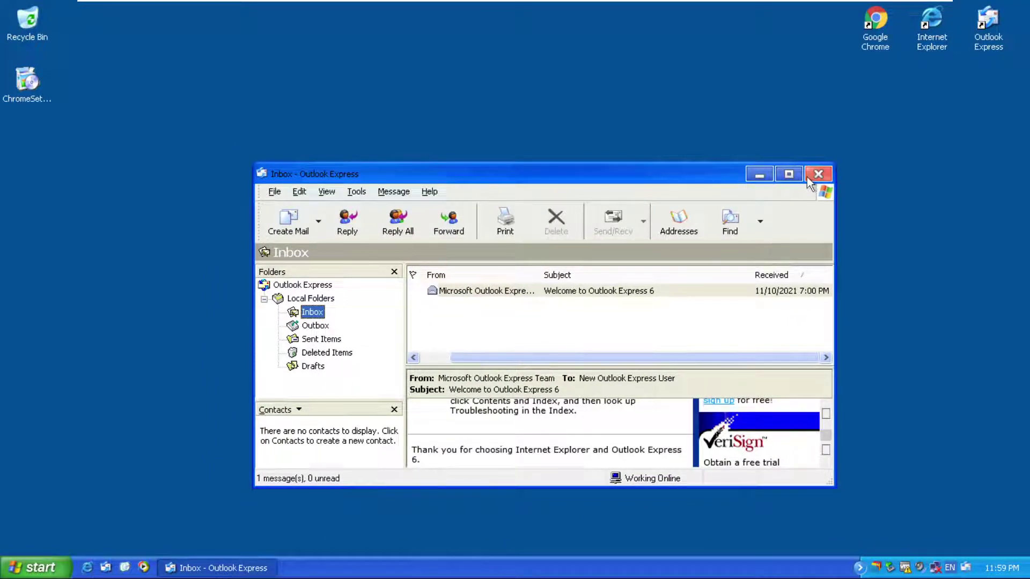
left_click_drag(794, 176, 575, 121)
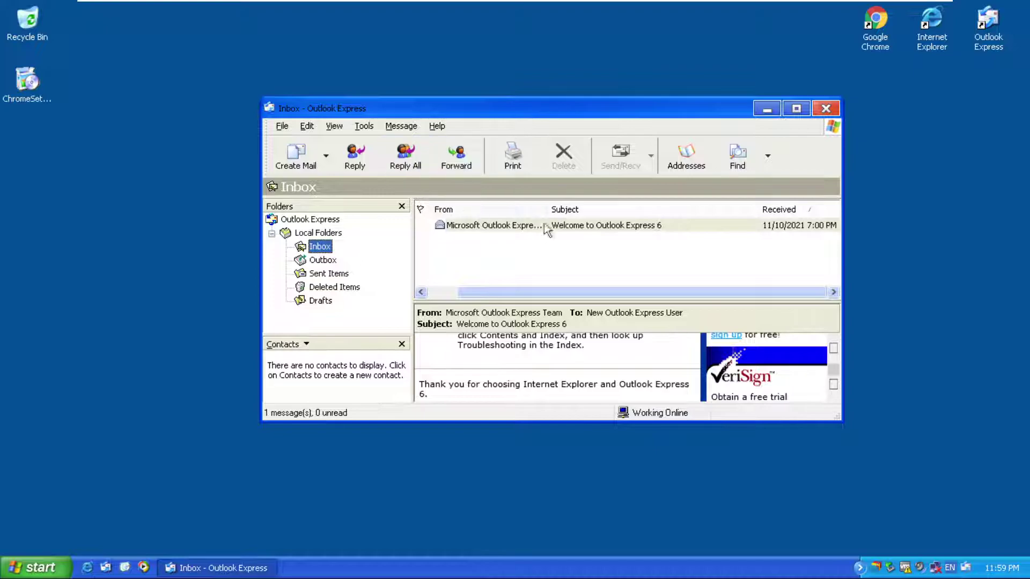
- Close Outlook Express and abort the failed Internet Explorer launch
left_click(826, 109)
double_click(933, 44)
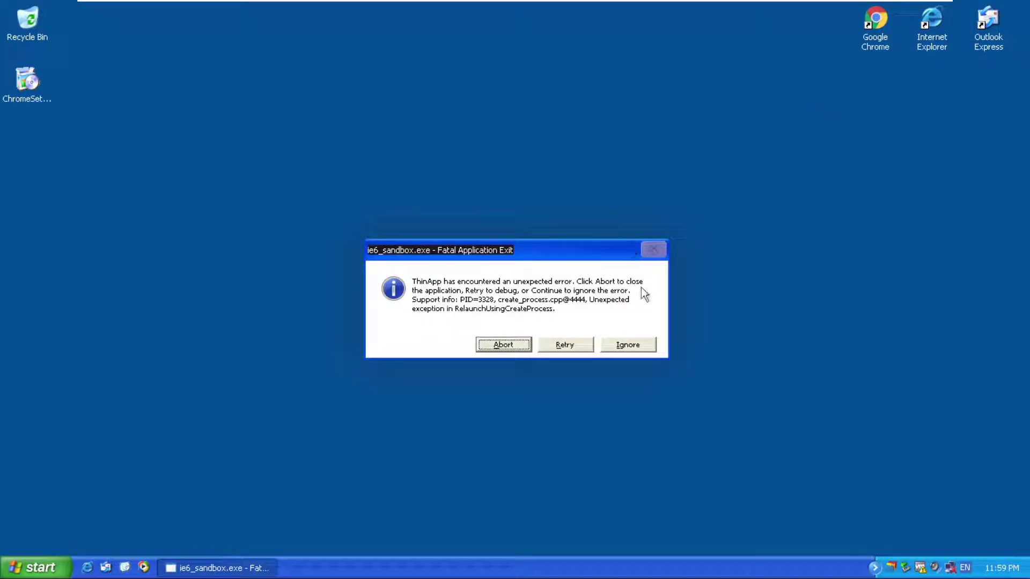
left_click(526, 346)
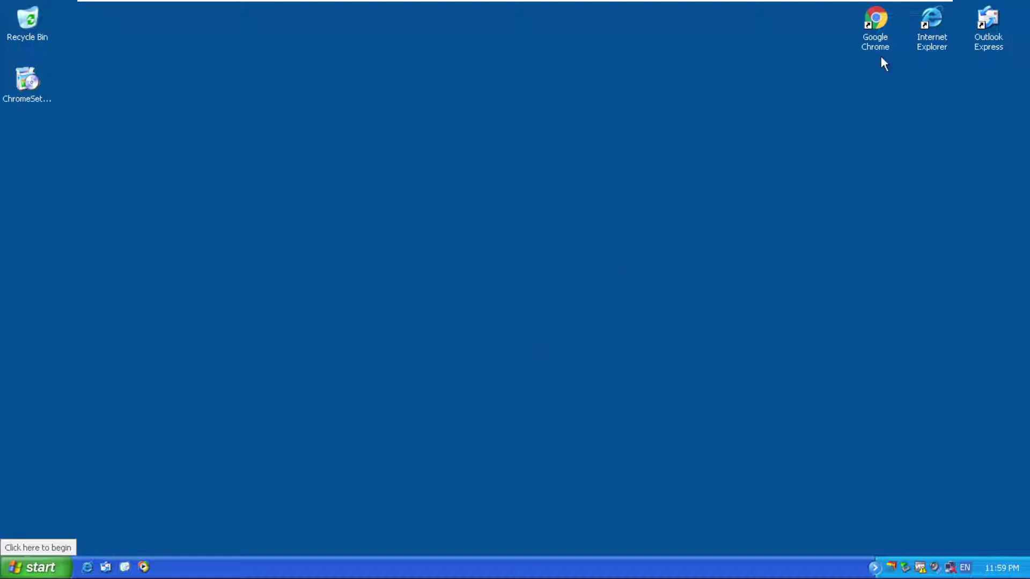
- Run a 'speed' Google search in a new Chrome window, then close both Chrome windows
double_click(877, 33)
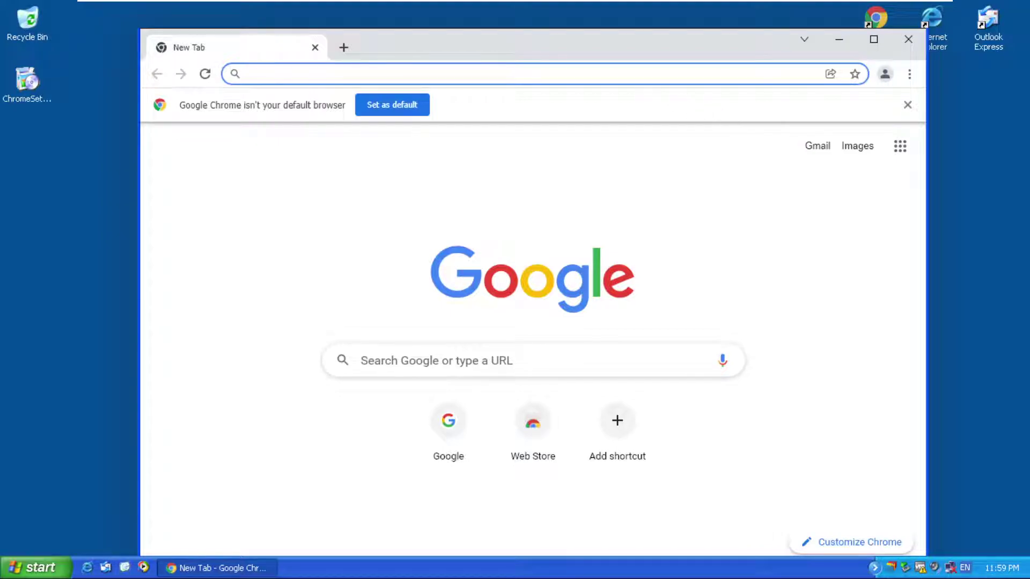
type("speed")
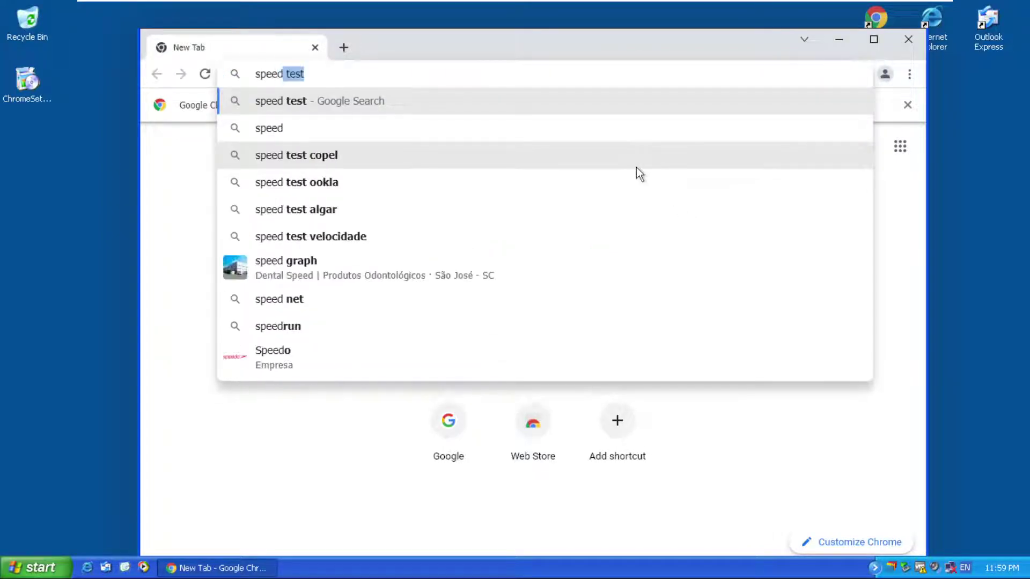
key("shift+Return")
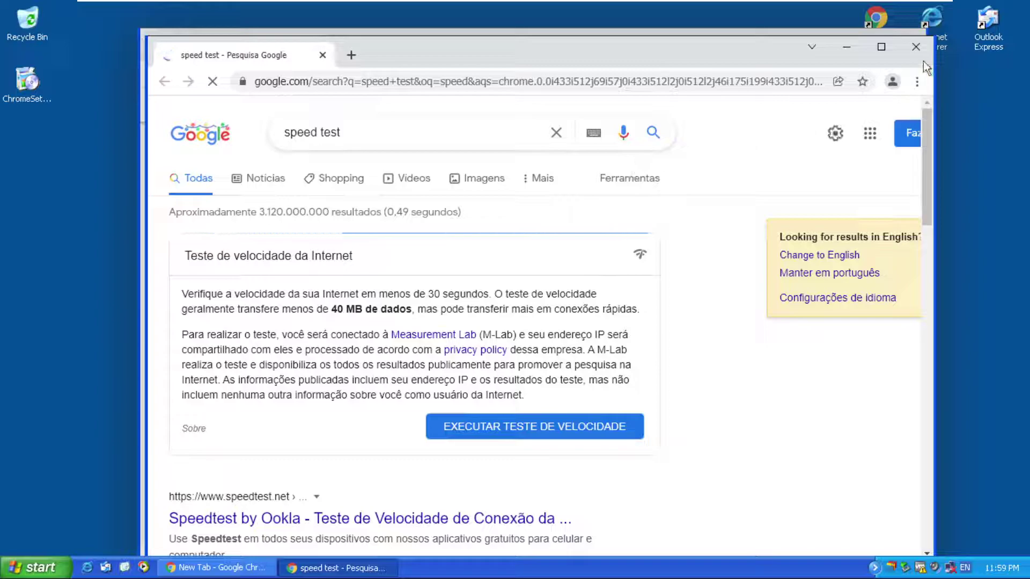
left_click(915, 47)
left_click(907, 43)
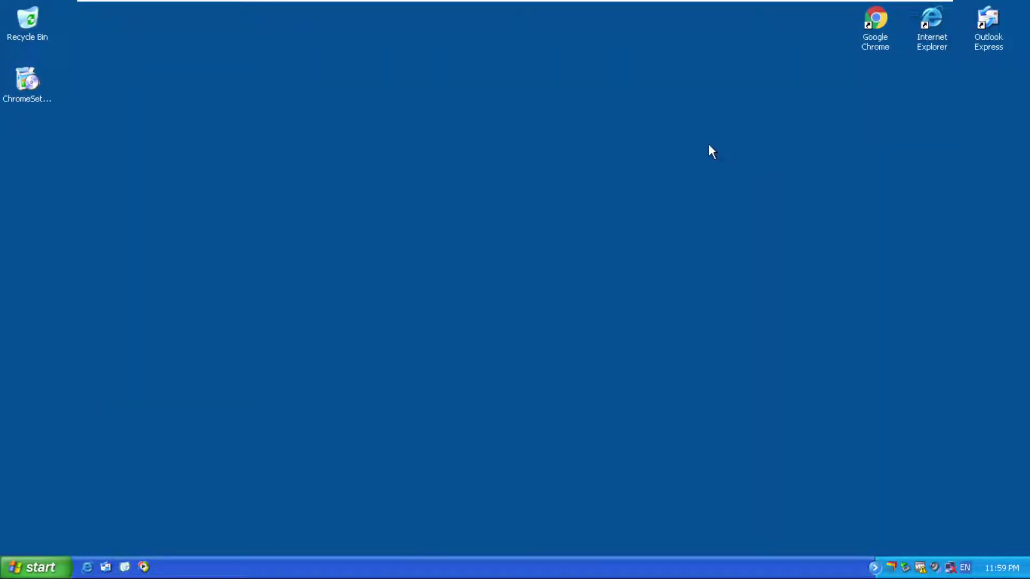
- Open the empty Recycle Bin and reposition it, briefly opening and closing Outlook Express
double_click(33, 31)
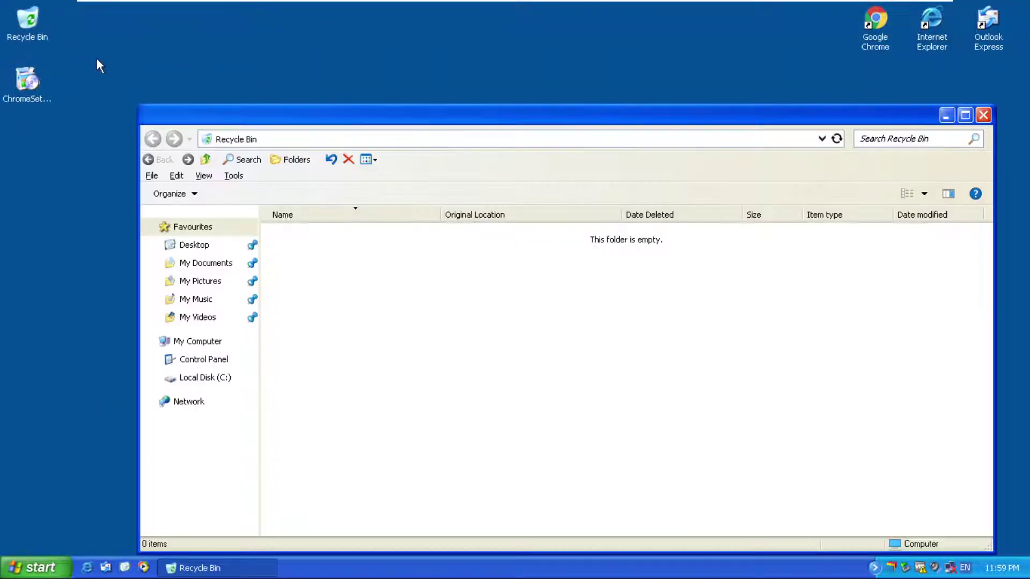
left_click_drag(290, 112, 257, 79)
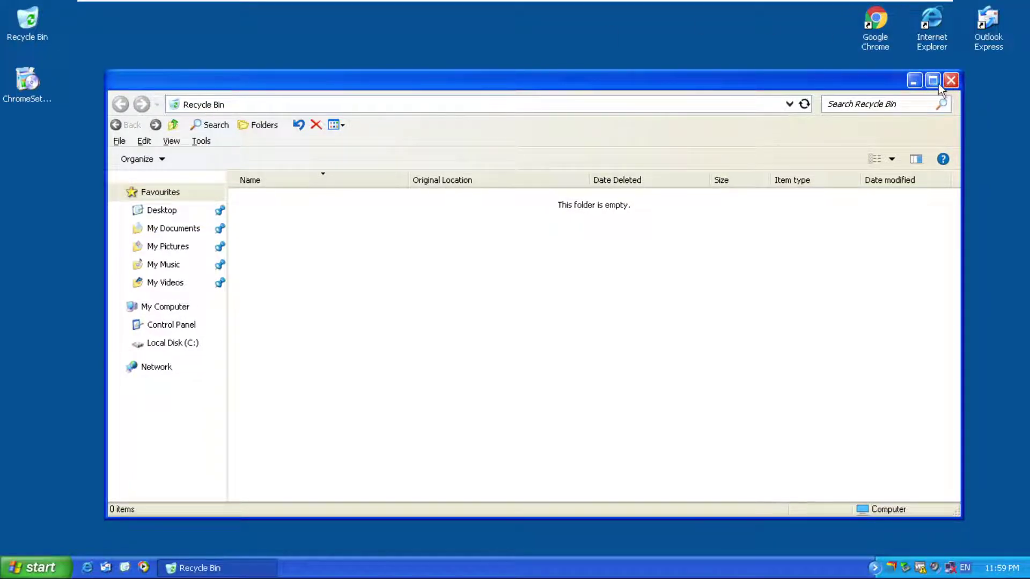
double_click(985, 28)
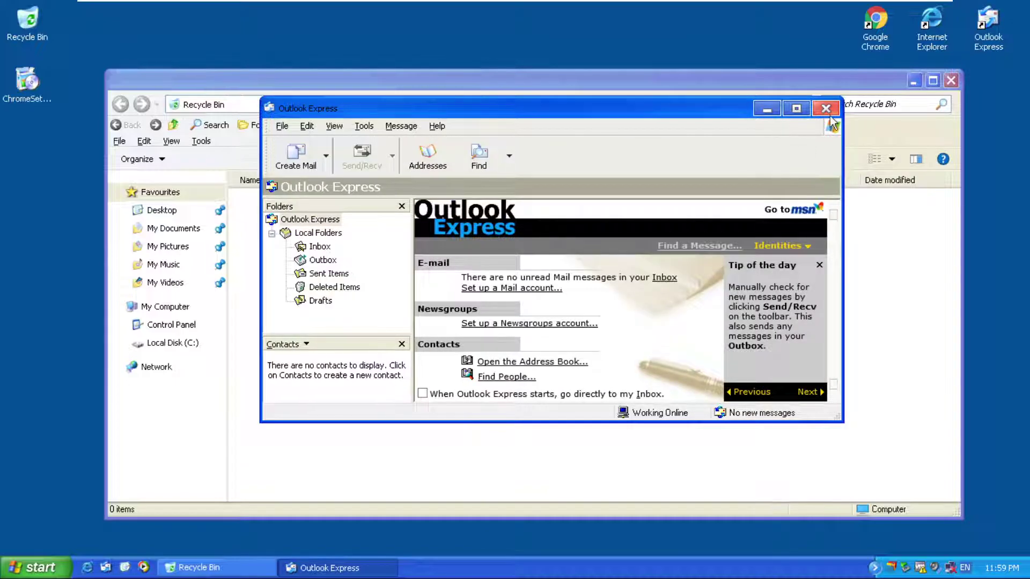
left_click(826, 109)
left_click_drag(703, 87, 683, 75)
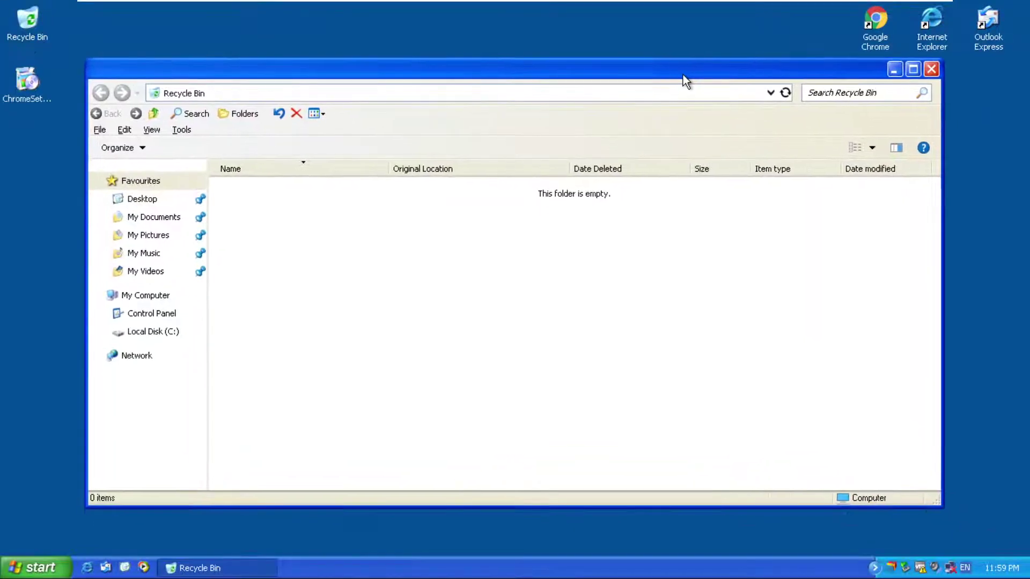
left_click(30, 567)
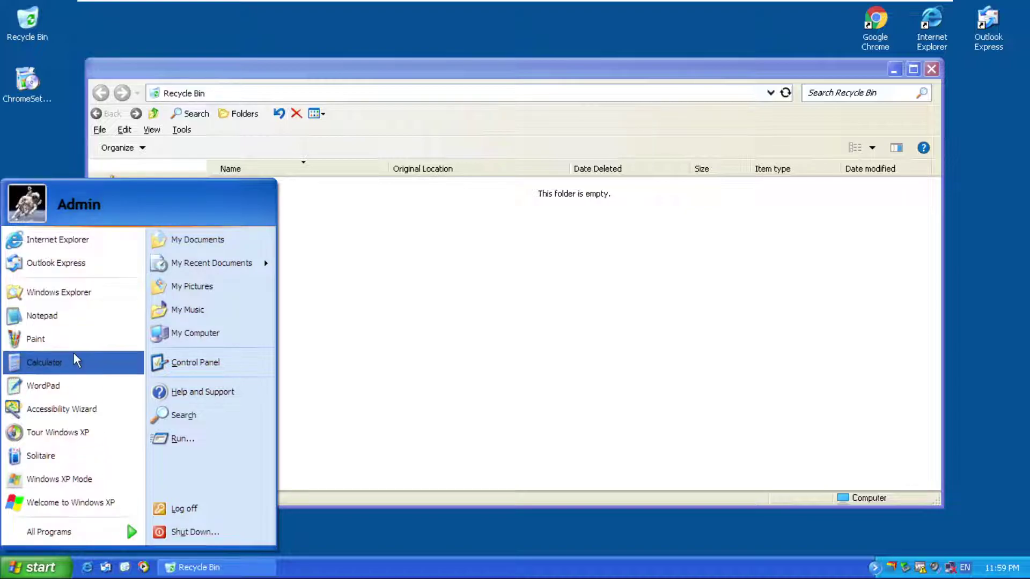
- Launch Notepad and view its About Notepad version information
left_click(69, 315)
left_click(510, 82)
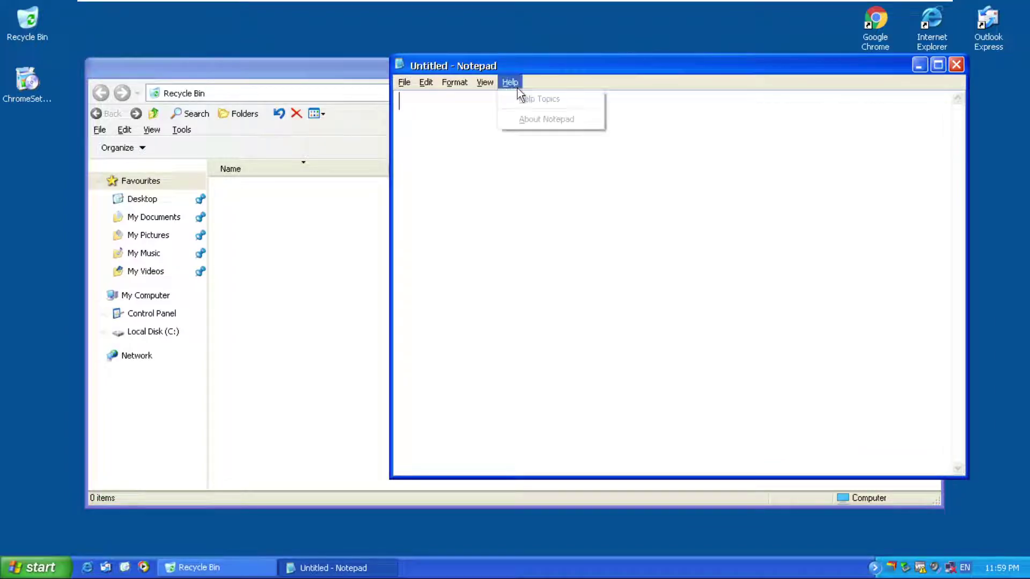
left_click(530, 117)
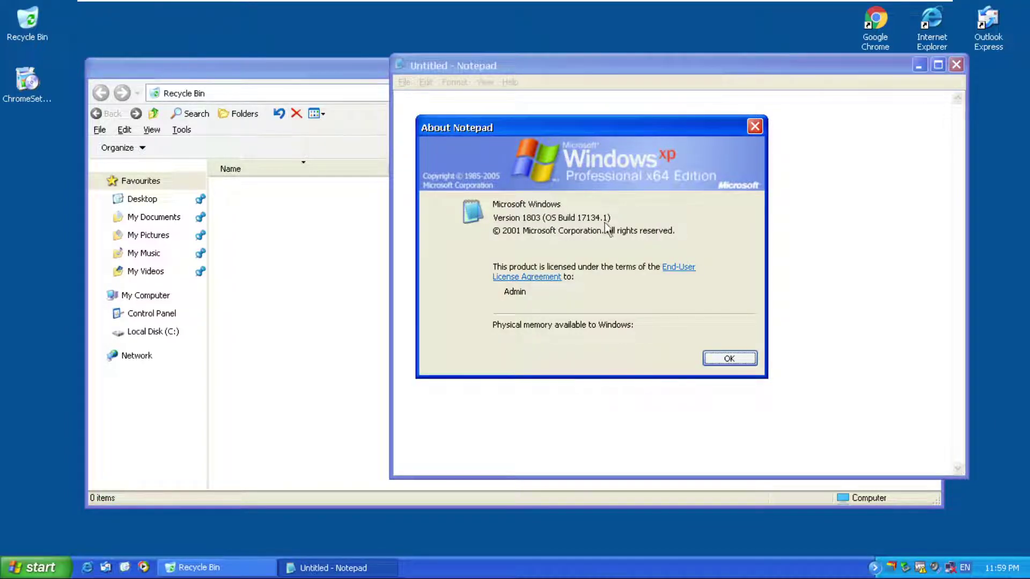
left_click(754, 126)
- Launch Paint, Calculator and WordPad from the Start menu
left_click(32, 568)
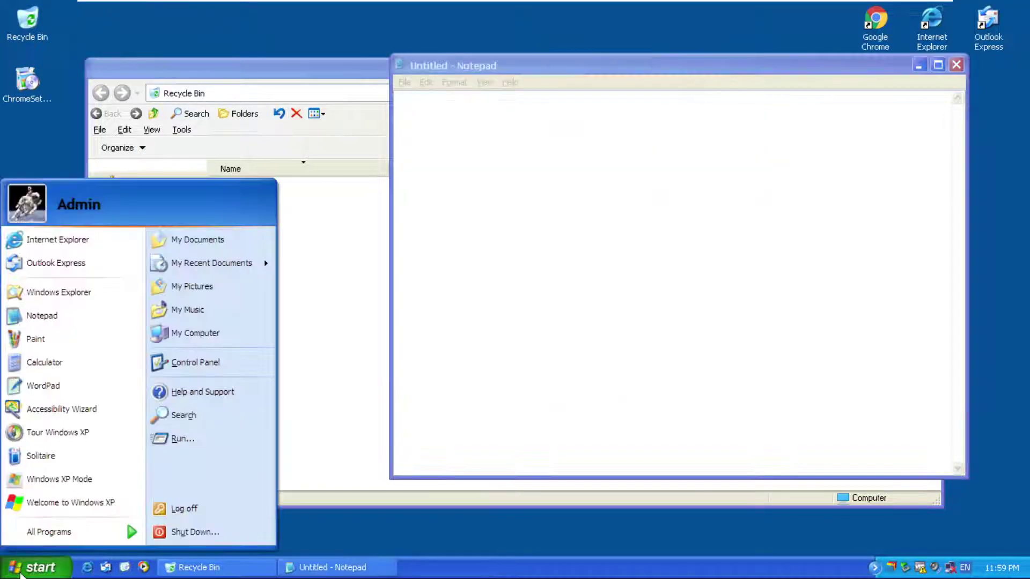
left_click(69, 346)
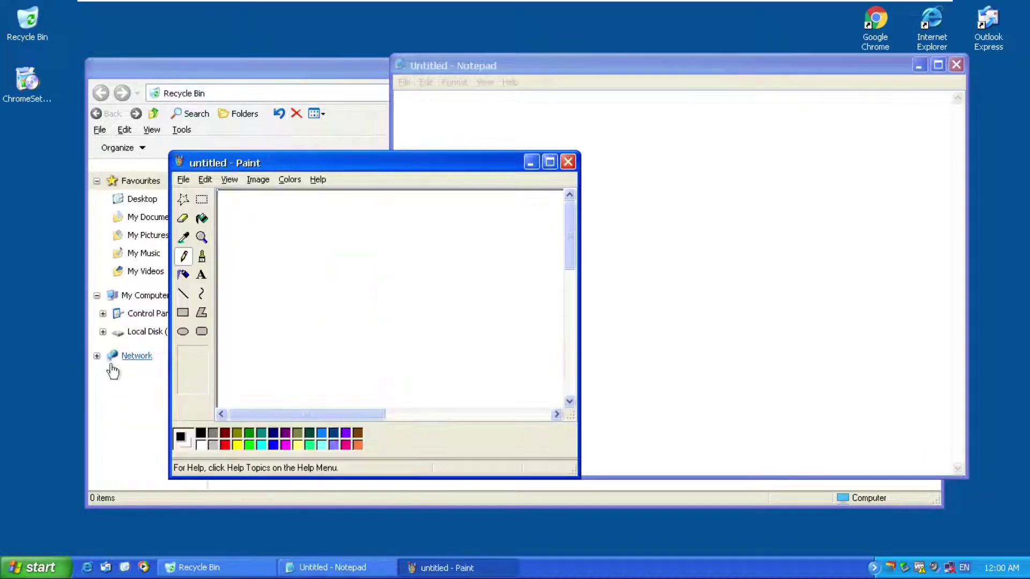
left_click(8, 572)
left_click(45, 362)
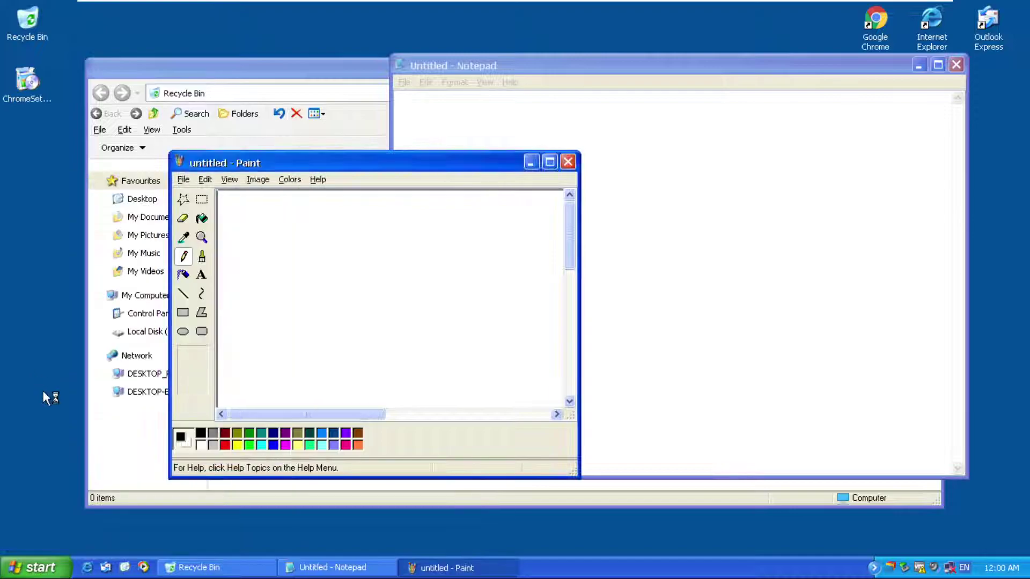
left_click(17, 566)
left_click(66, 398)
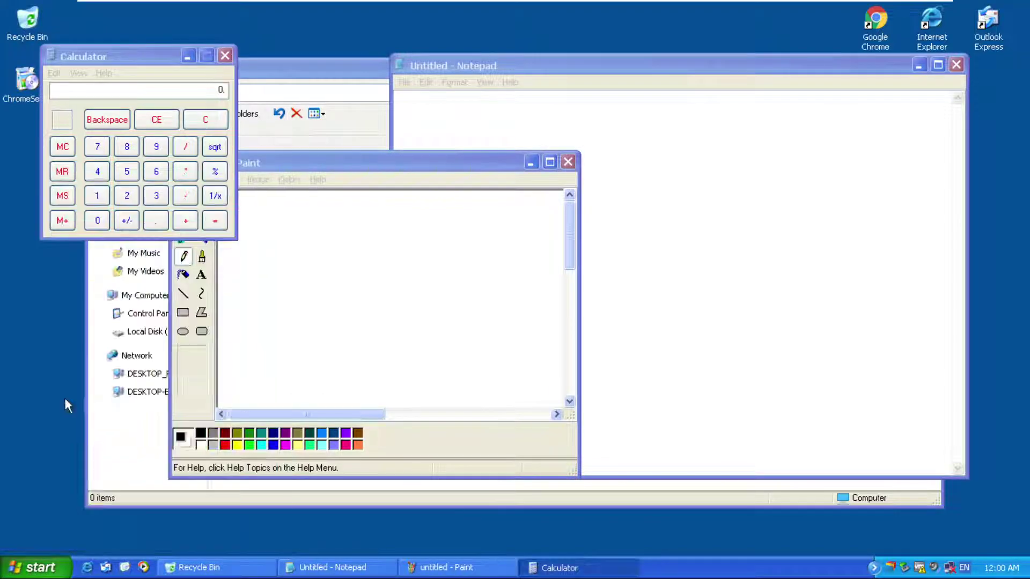
- Cancel the Windows XP tour, exit the Getting Started screen, and browse the Start menu
left_click(35, 568)
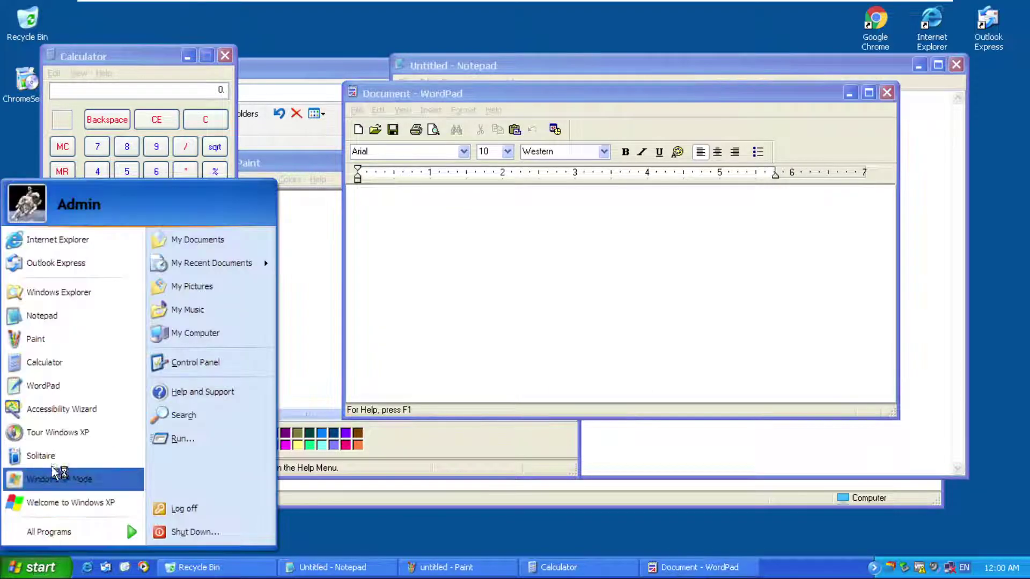
left_click(55, 441)
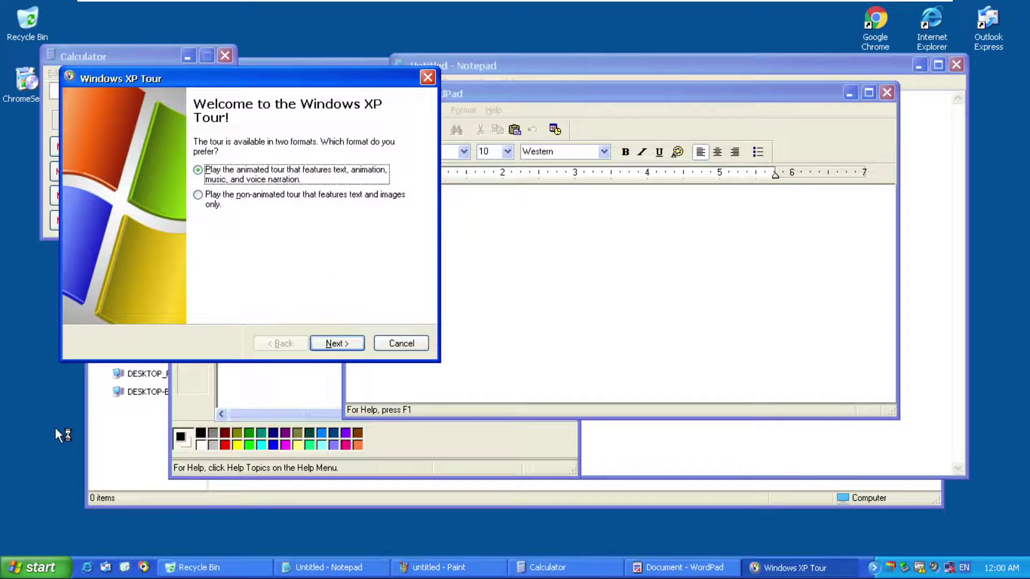
left_click(388, 343)
left_click(16, 567)
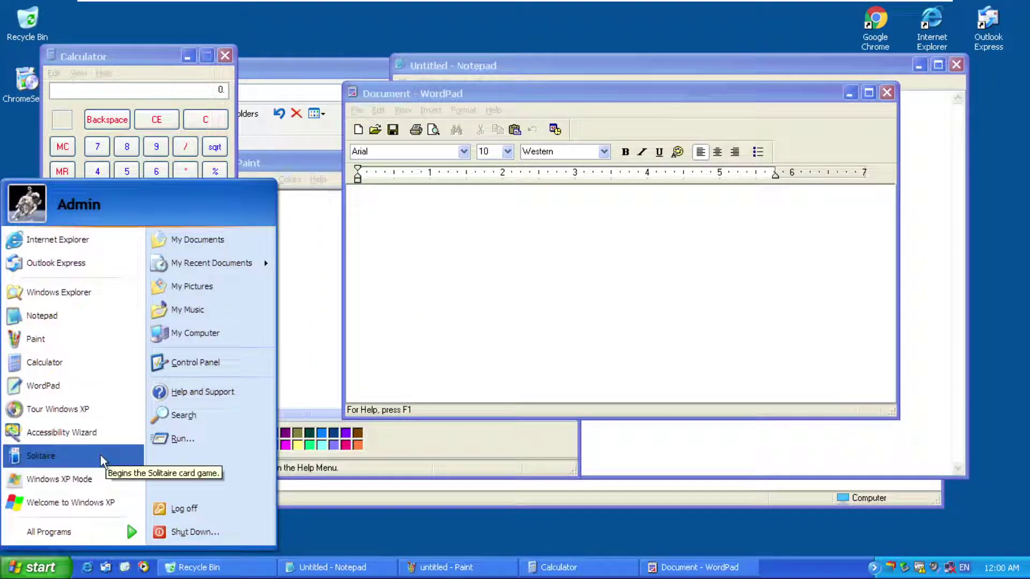
left_click(81, 501)
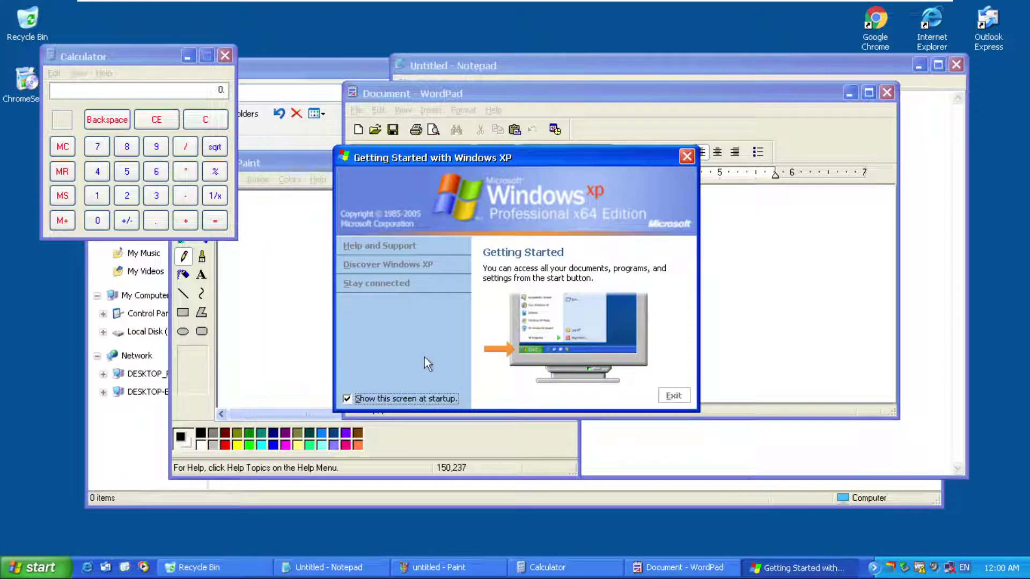
left_click(674, 397)
left_click(16, 567)
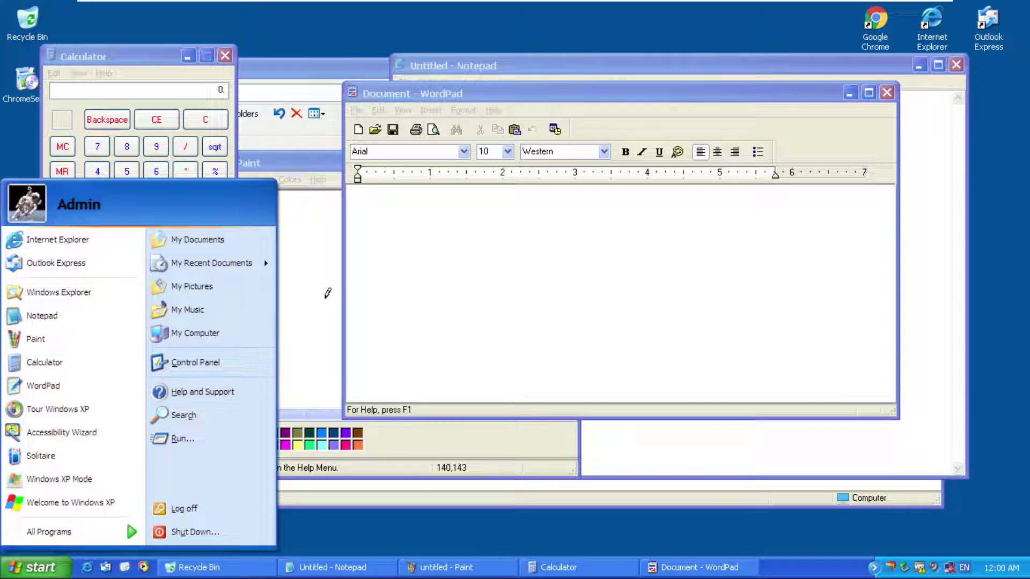
left_click(203, 445)
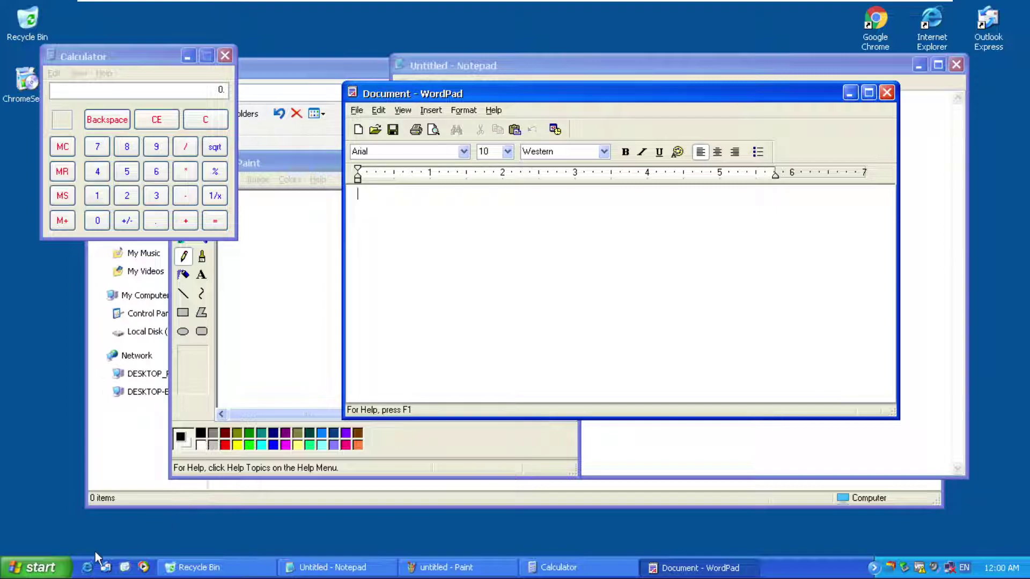
left_click(33, 568)
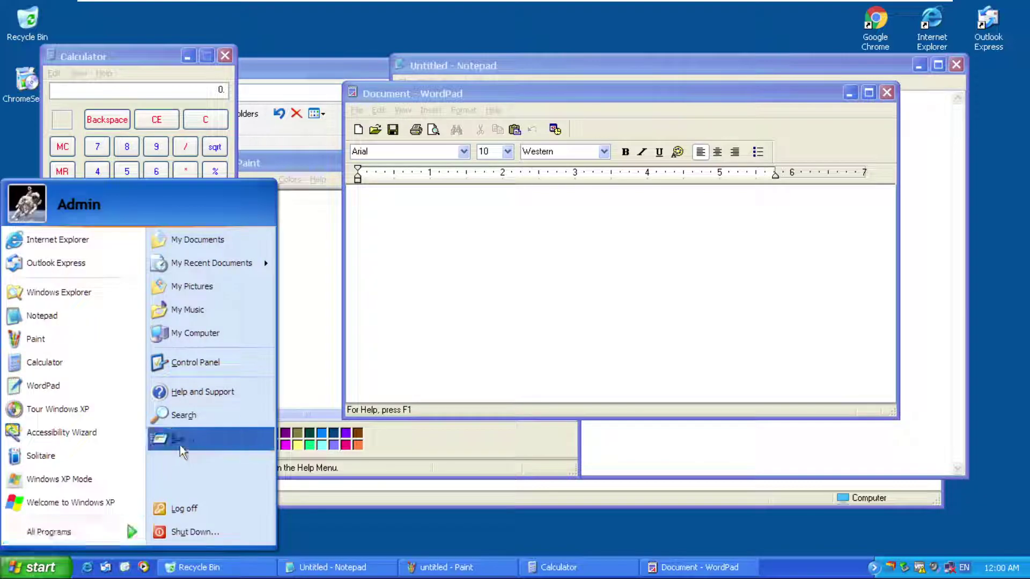
left_click(178, 471)
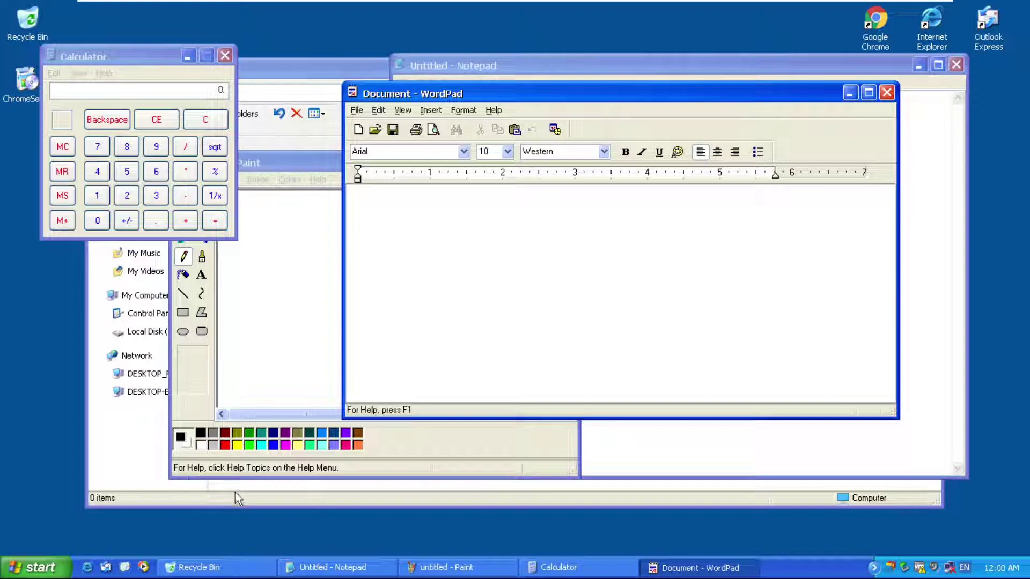
- Close WordPad, Paint, Notepad and the Recycle Bin window, then drag Calculator to the screen centre
left_click_drag(635, 100, 557, 322)
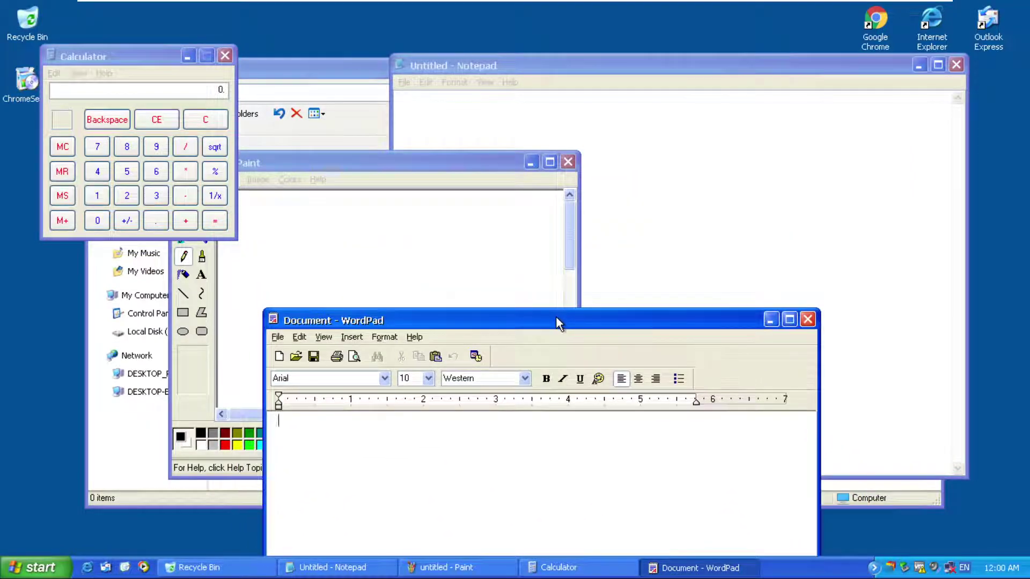
left_click(808, 319)
left_click(569, 162)
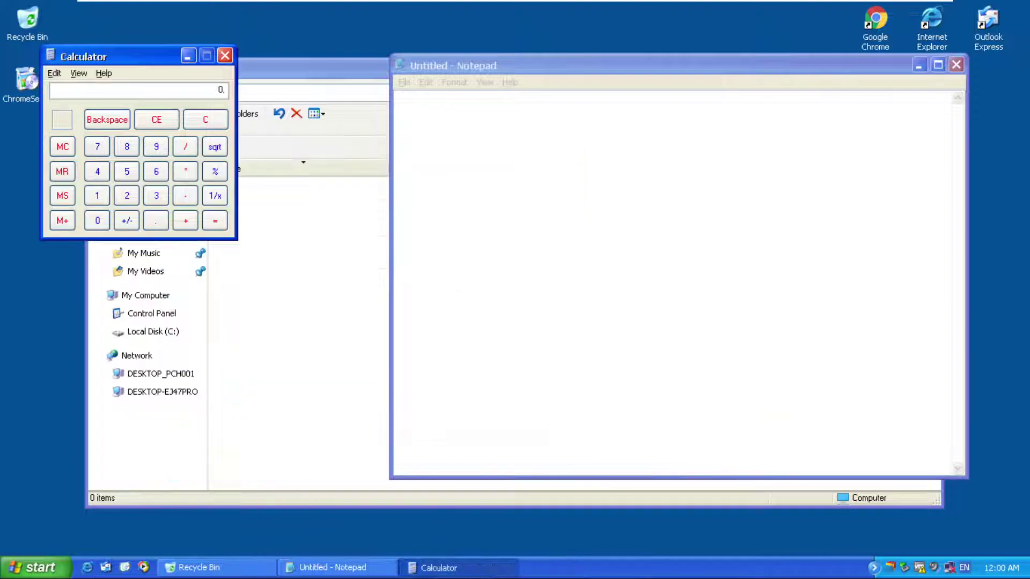
left_click(665, 72)
left_click_drag(664, 72, 692, 165)
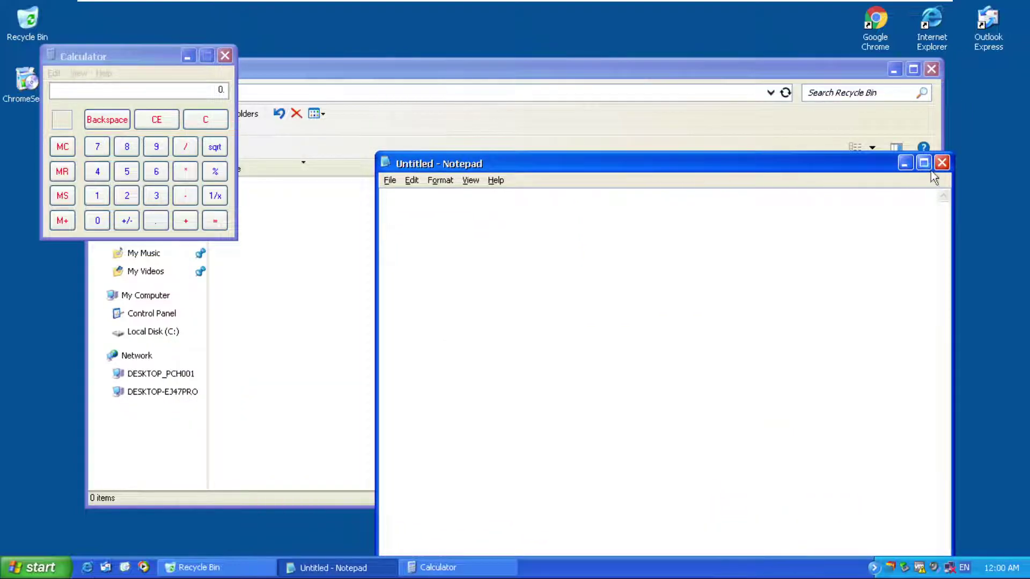
left_click(943, 163)
left_click_drag(701, 70, 721, 191)
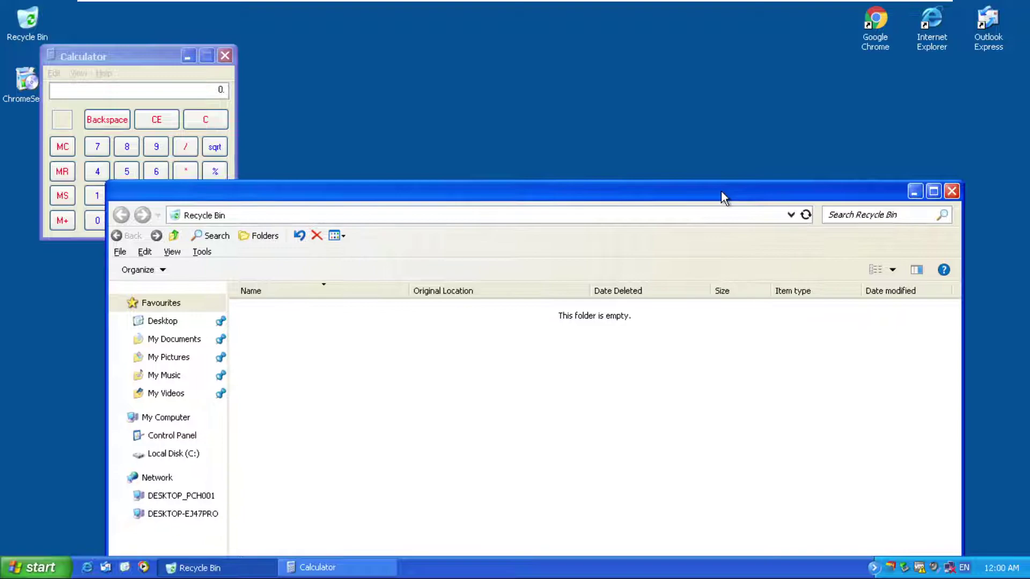
left_click(952, 191)
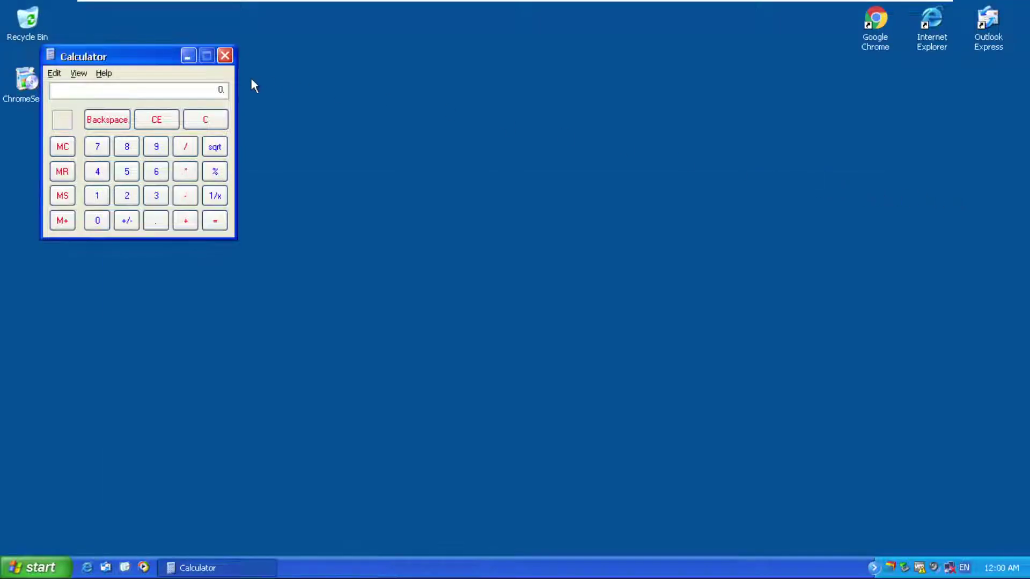
left_click_drag(115, 55, 430, 113)
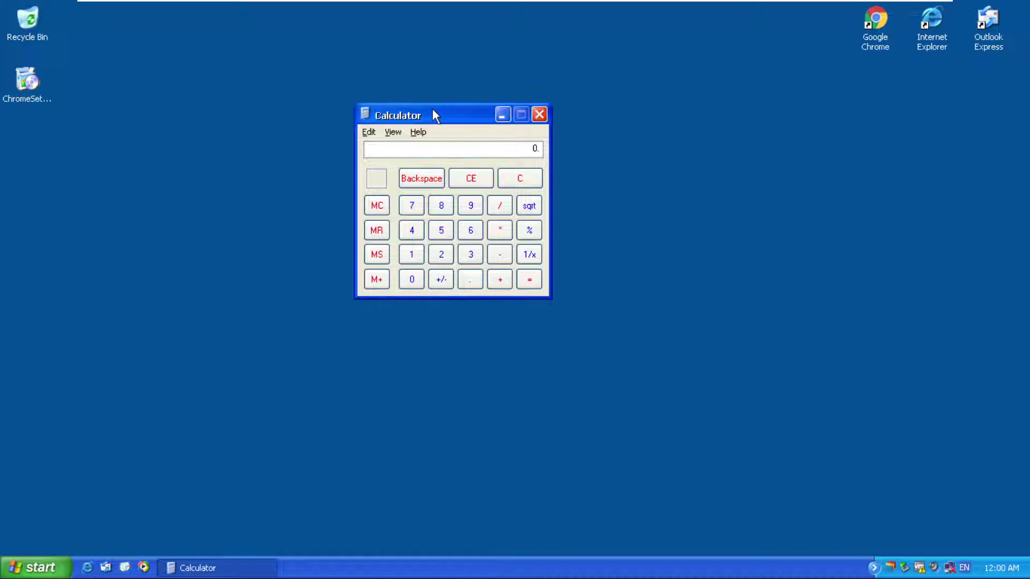
left_click(539, 115)
left_click(33, 567)
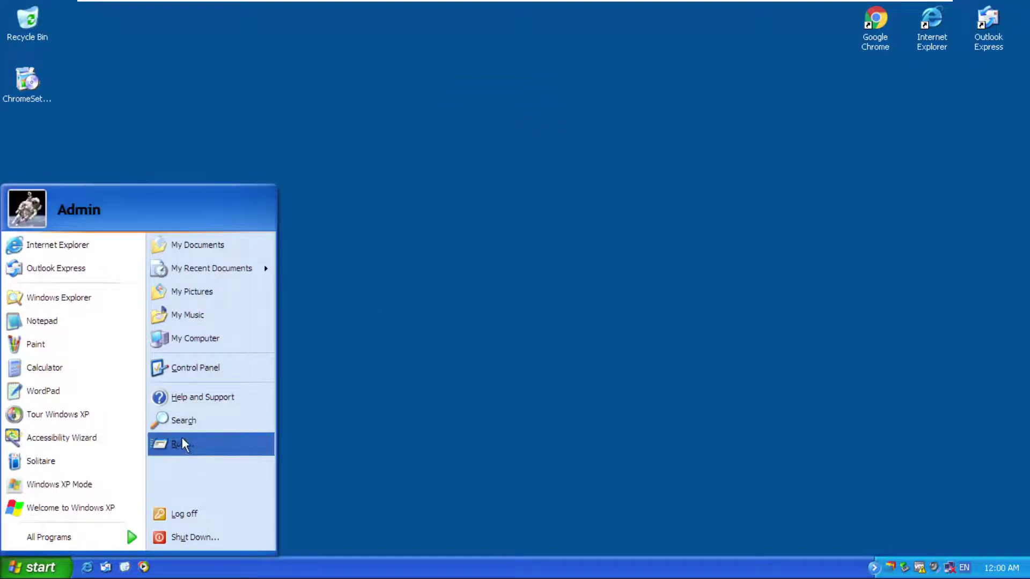
key("Escape")
left_click(48, 562)
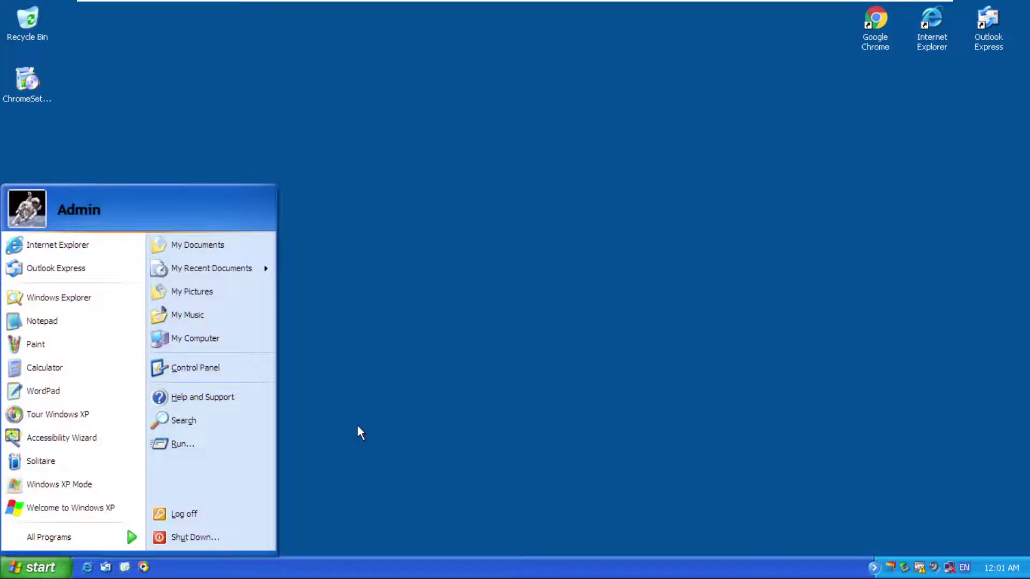
key("r")
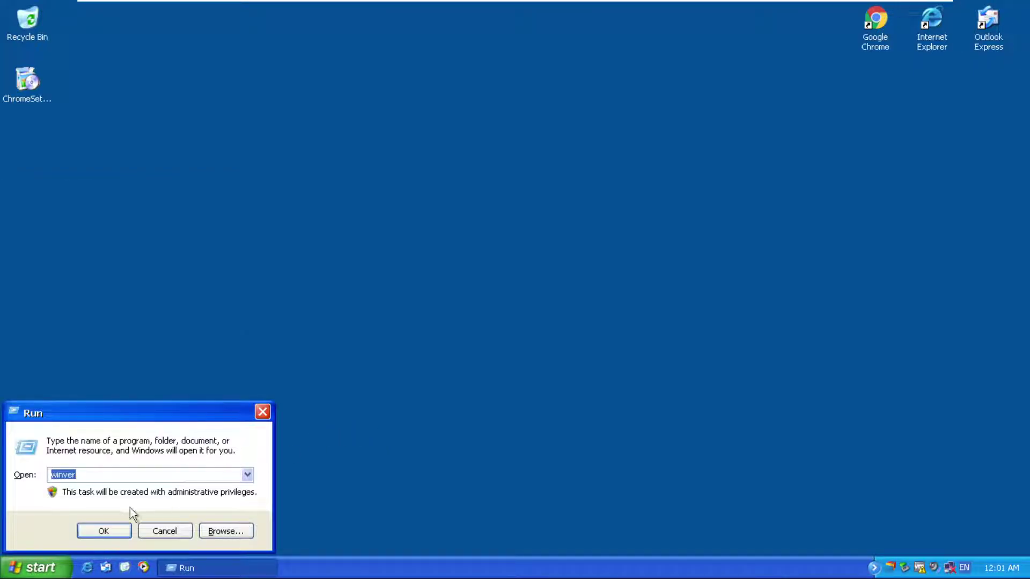
left_click(52, 569)
left_click(54, 568)
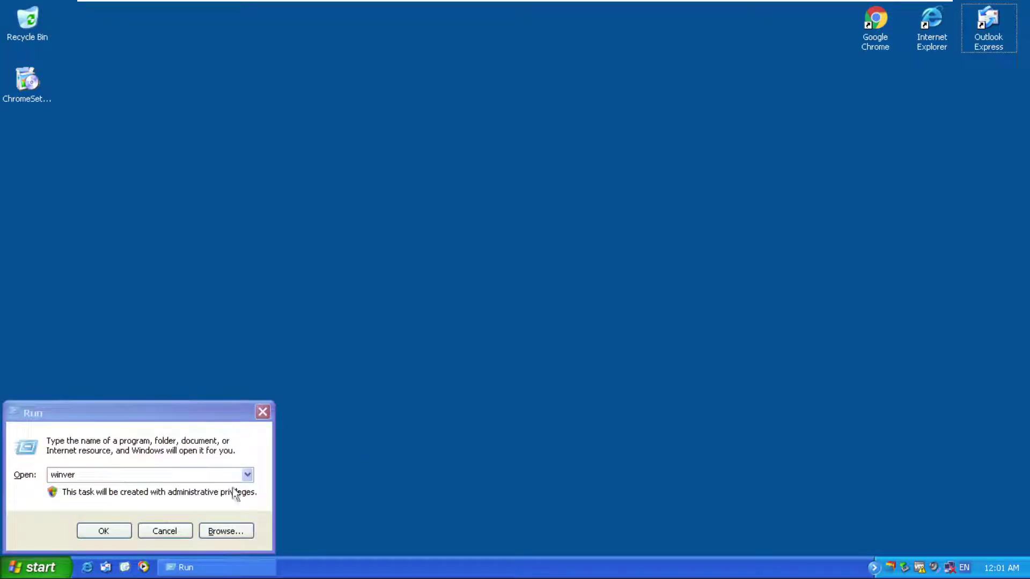
left_click(105, 531)
left_click_drag(173, 37, 443, 77)
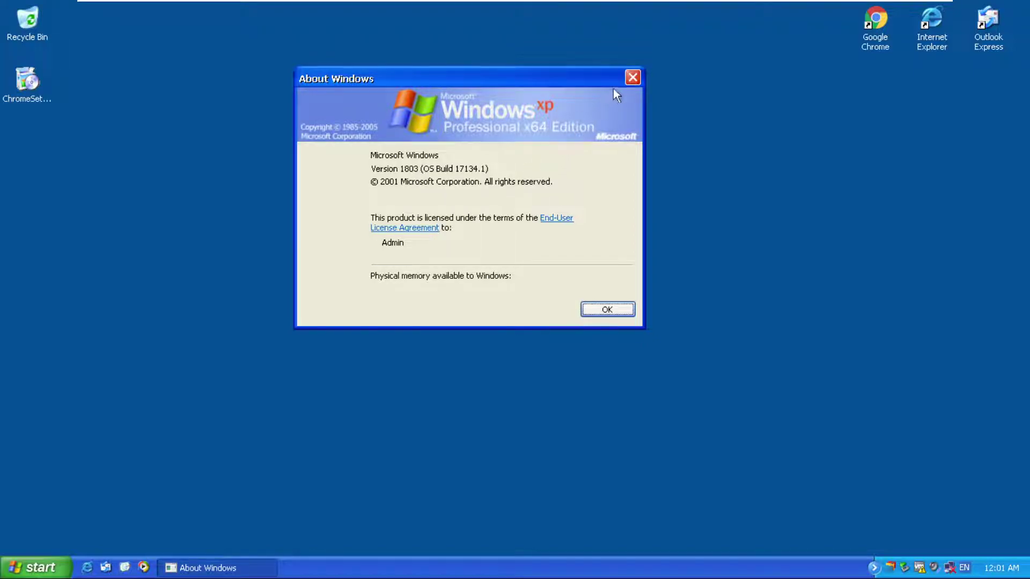
left_click(631, 78)
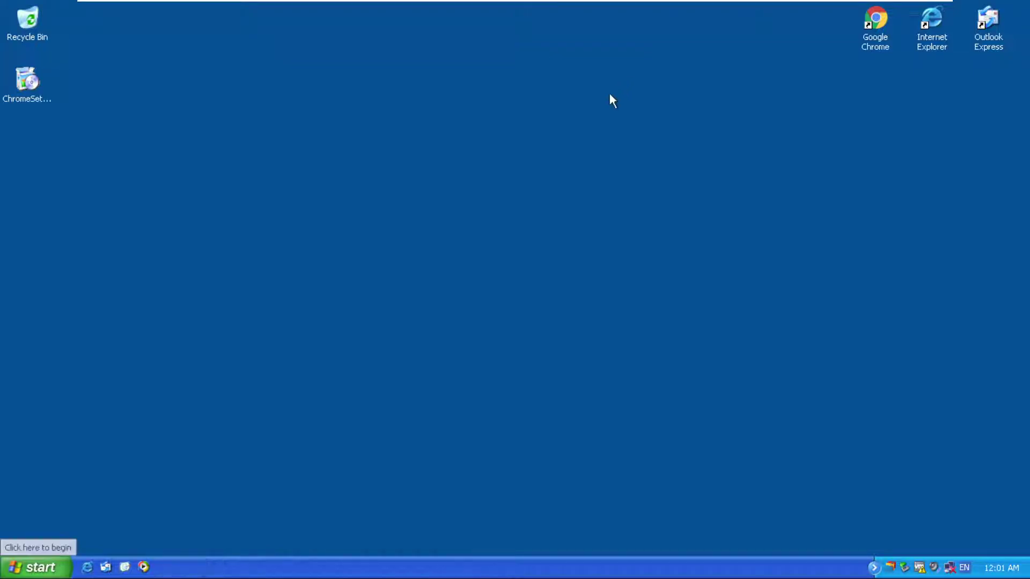
- Open Control Panel from the Start menu and maximize its window
left_click(25, 572)
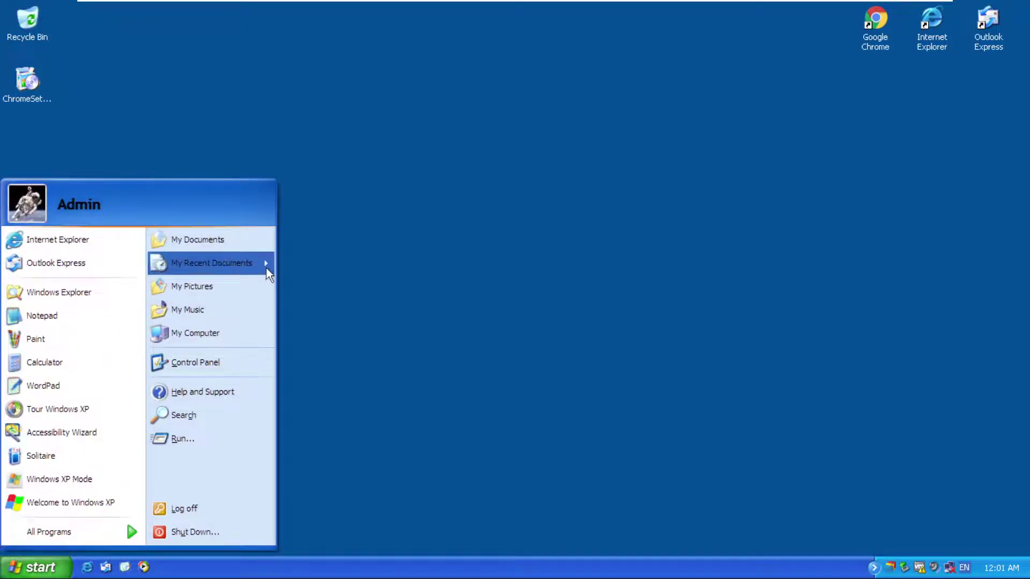
left_click(205, 360)
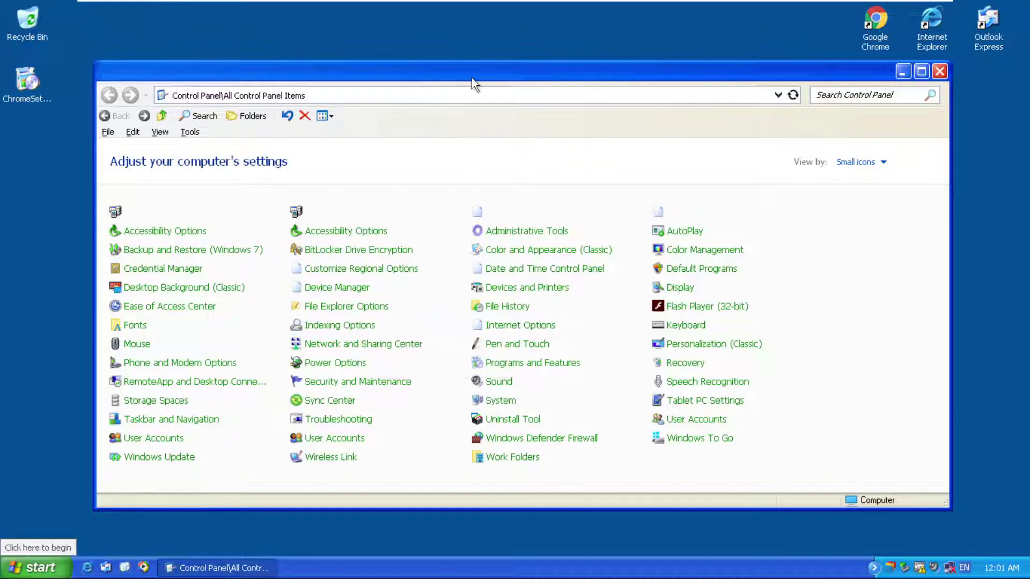
left_click(922, 71)
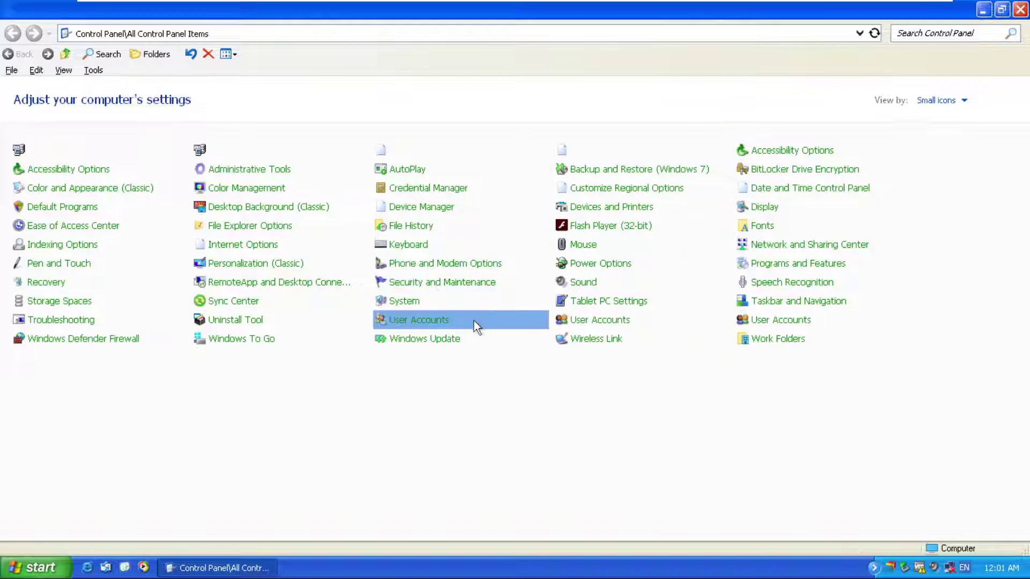
- Look at User Accounts and Network and Sharing Center, returning to All Control Panel Items after each
left_click(413, 320)
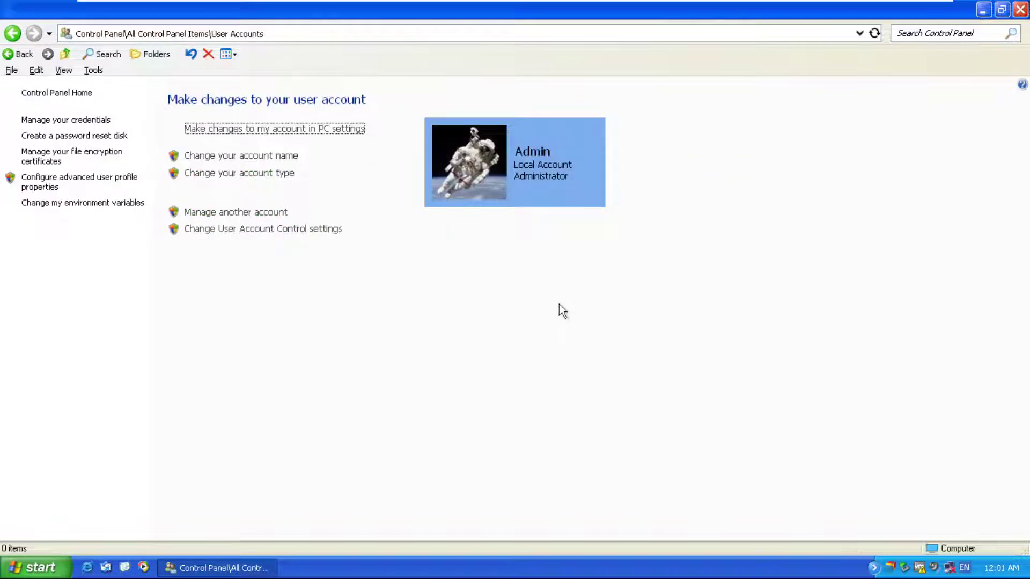
left_click(17, 54)
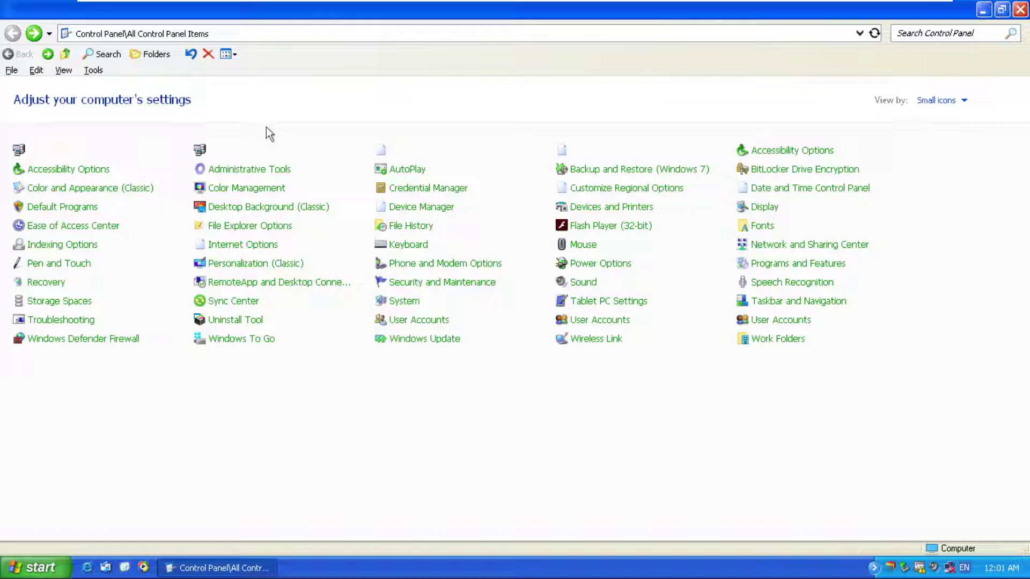
double_click(775, 246)
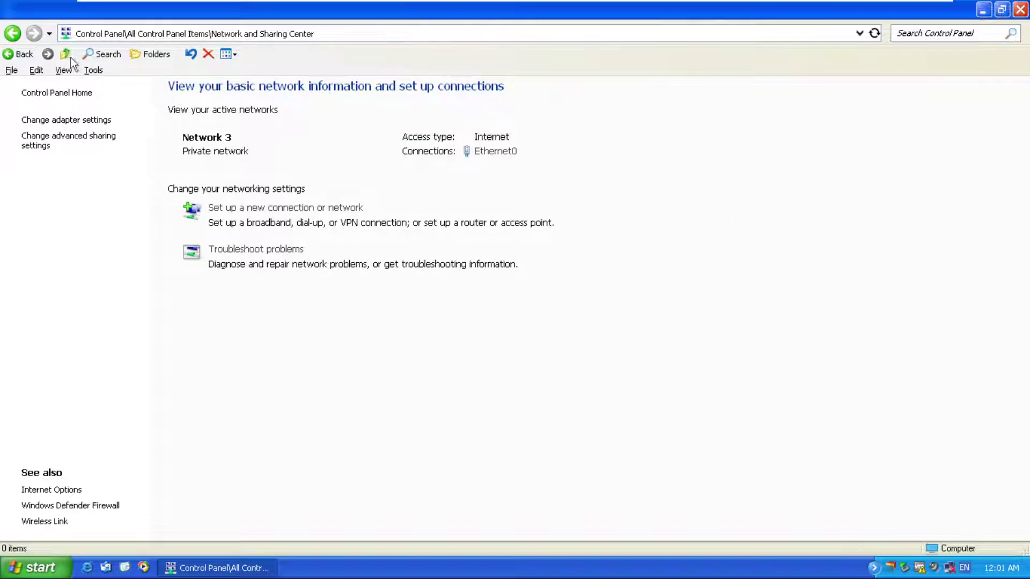
left_click(13, 34)
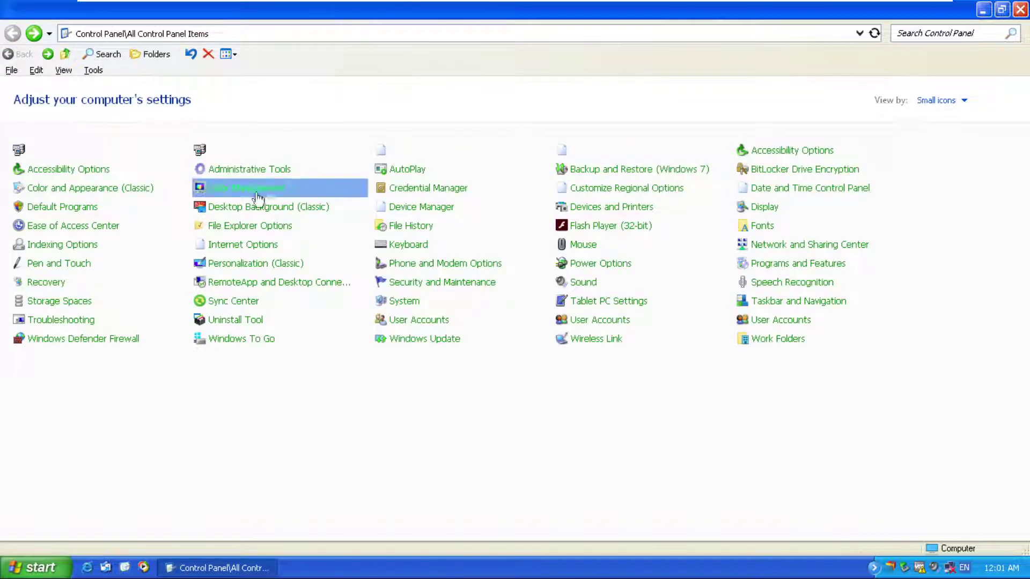
left_click(37, 568)
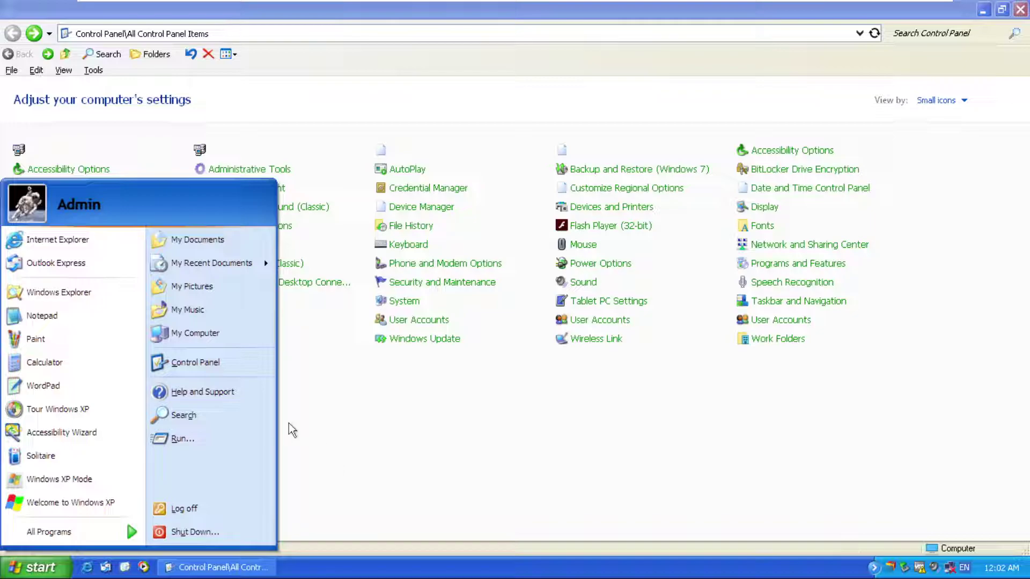
- Browse My Pictures into Sample Pictures and open Blue hills.jpg in the picture viewer
left_click(213, 325)
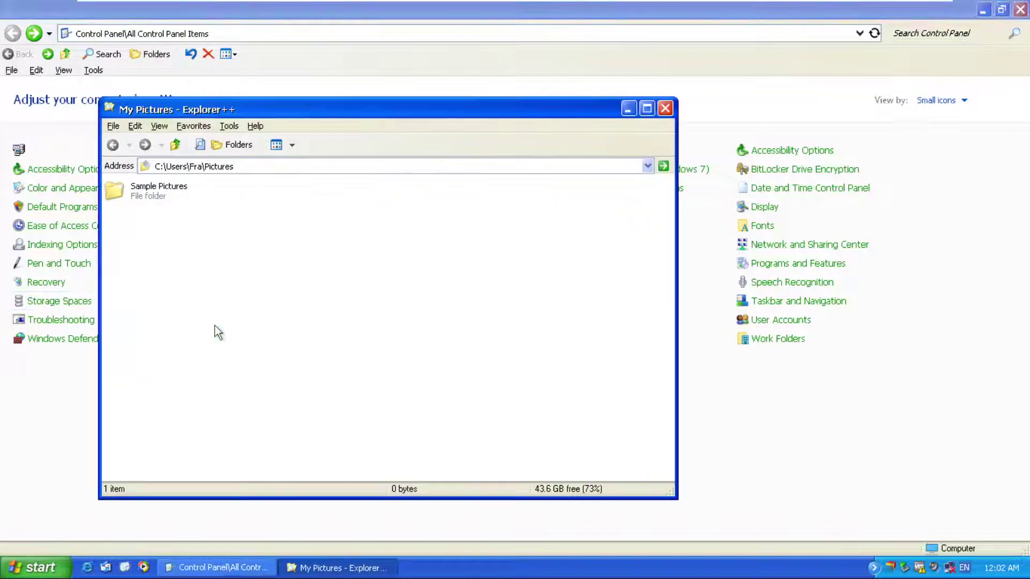
double_click(149, 199)
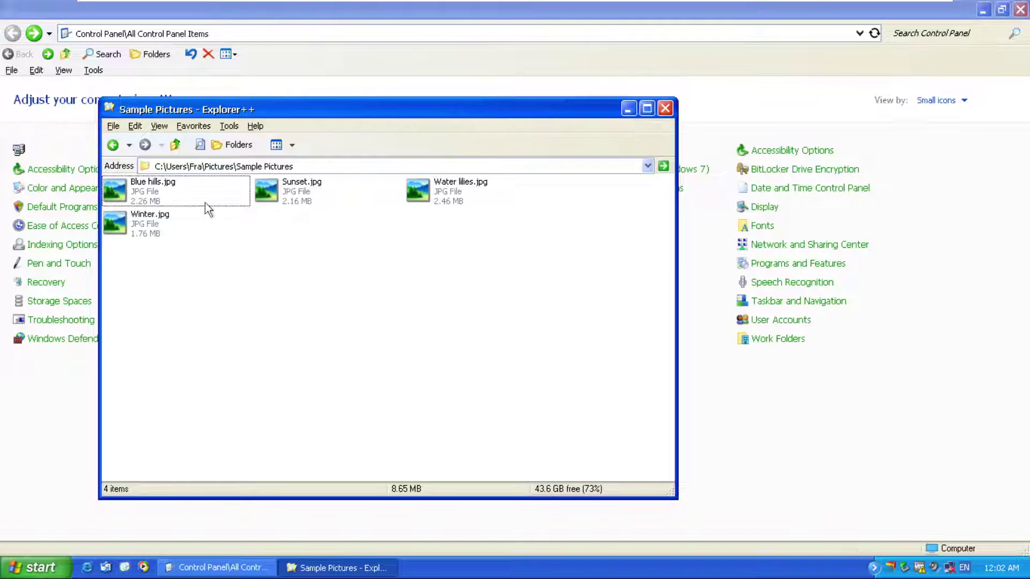
key("BackSpace")
double_click(185, 199)
double_click(147, 197)
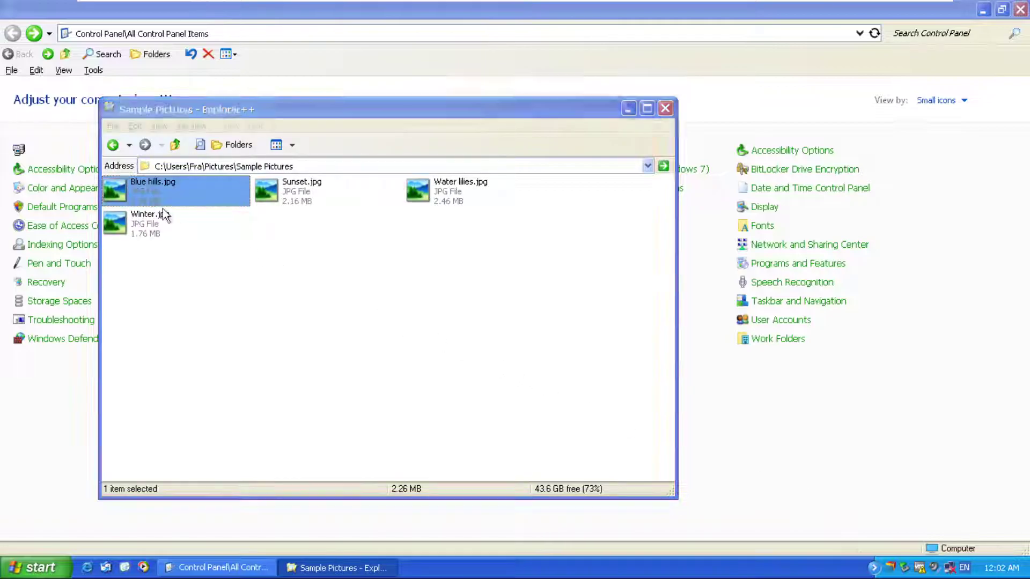
- Step through the Sunset, Water lilies and Winter photos in the viewer, then close it
left_click(347, 305)
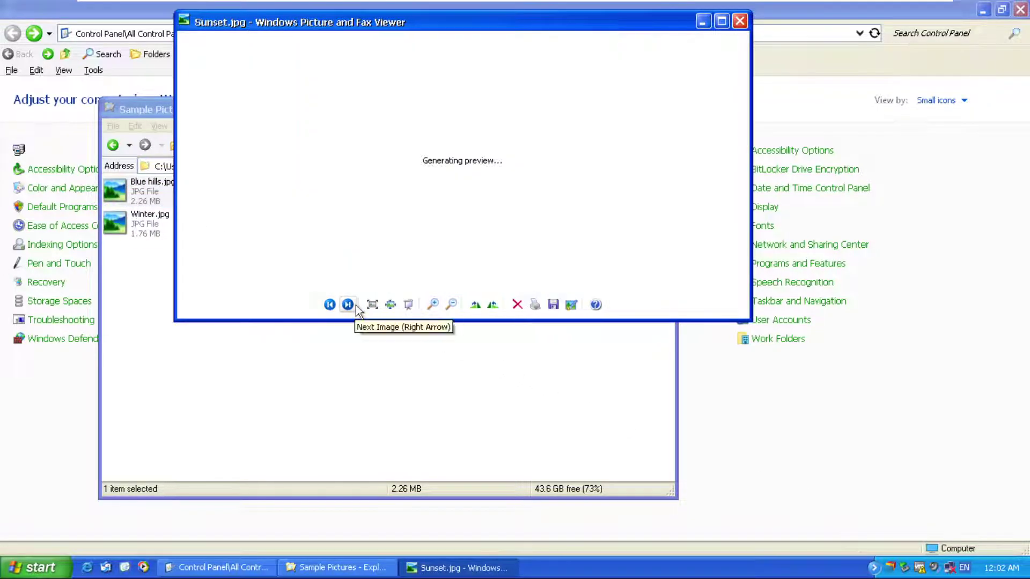
left_click(352, 305)
left_click(352, 306)
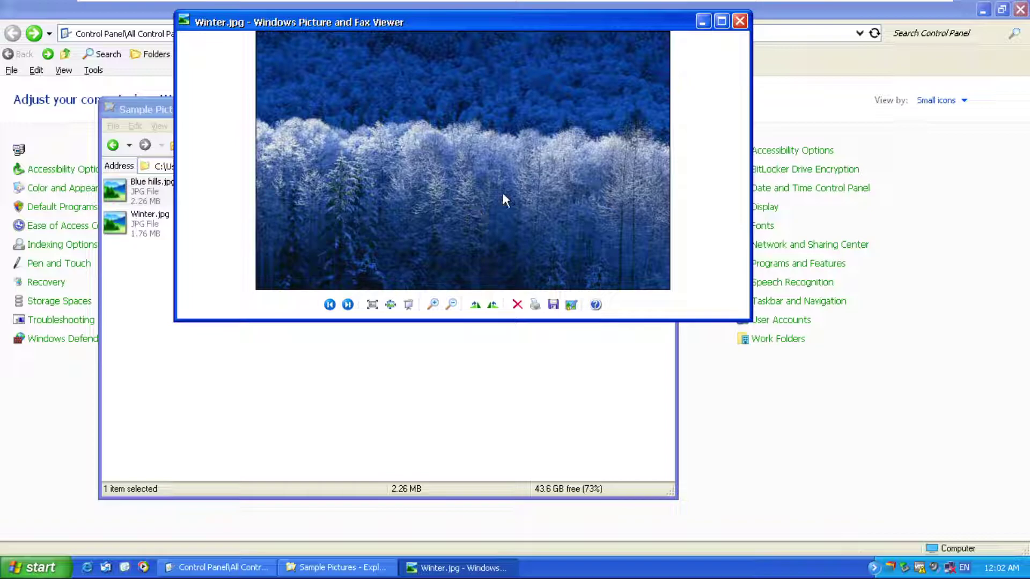
left_click_drag(588, 24, 618, 91)
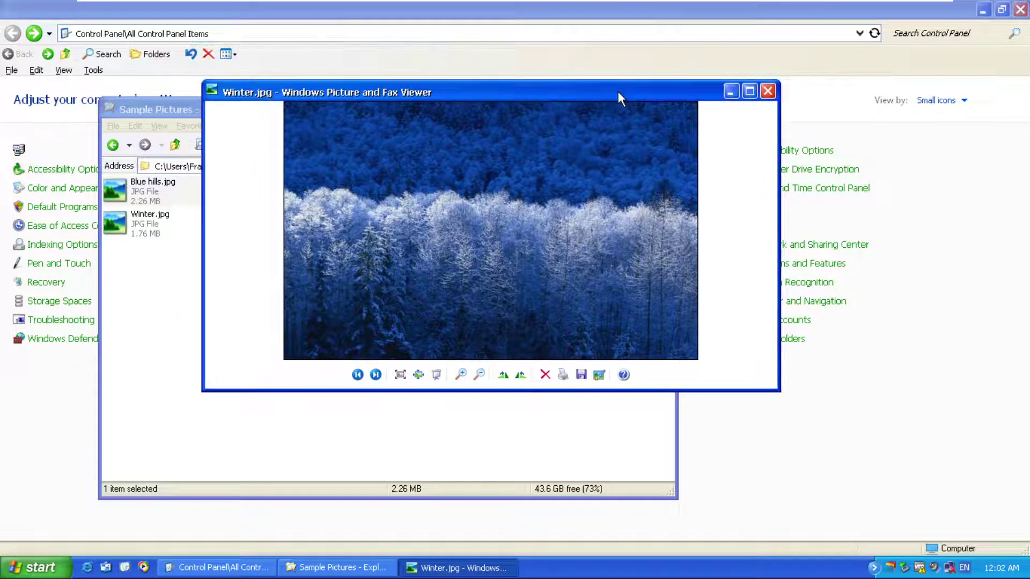
left_click(770, 92)
- Open Water lilies.jpg, then re-enter Sample Pictures and open Sunset.jpg, closing each viewer
double_click(472, 185)
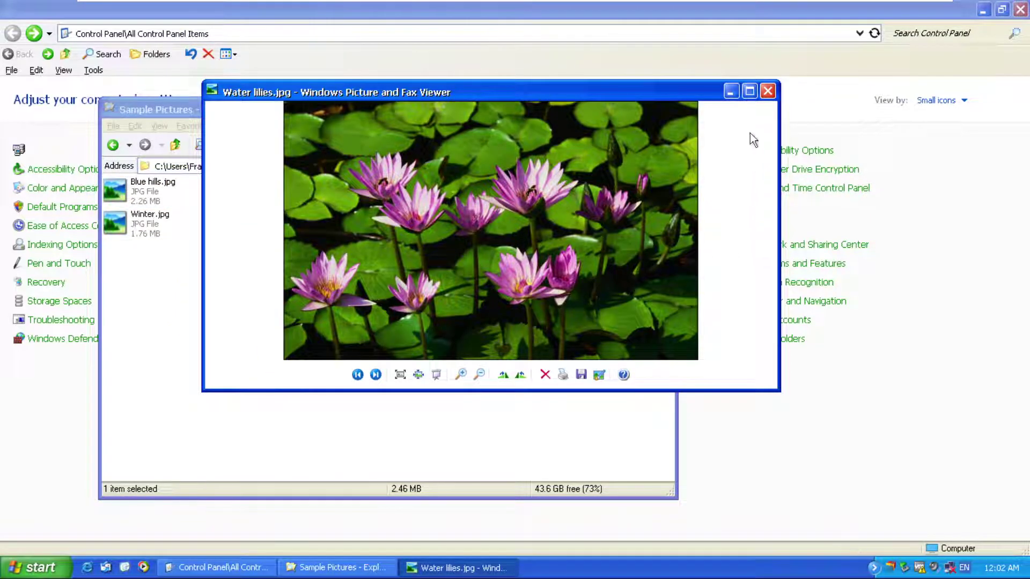
left_click(768, 92)
key("BackSpace")
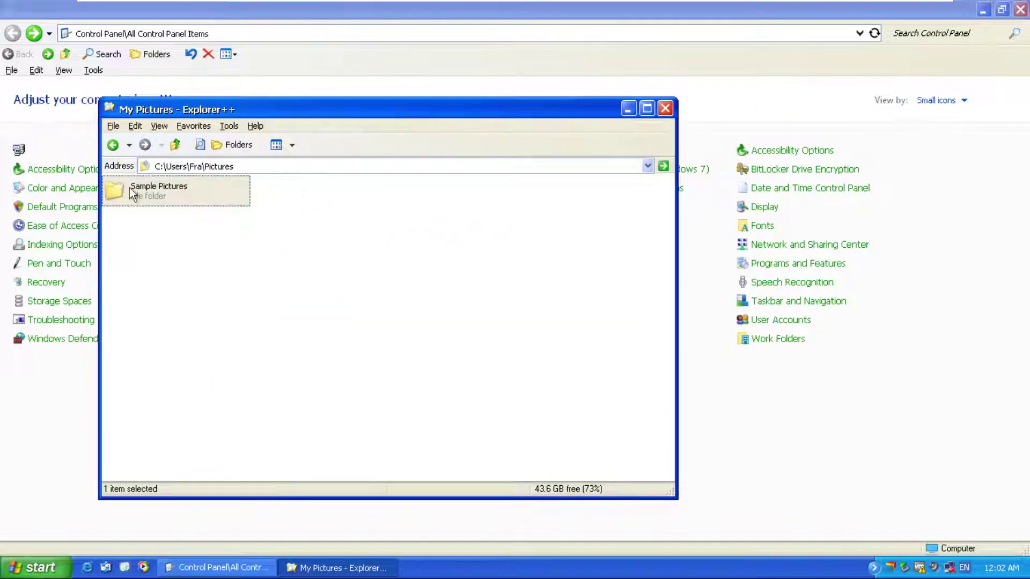
double_click(134, 193)
double_click(262, 199)
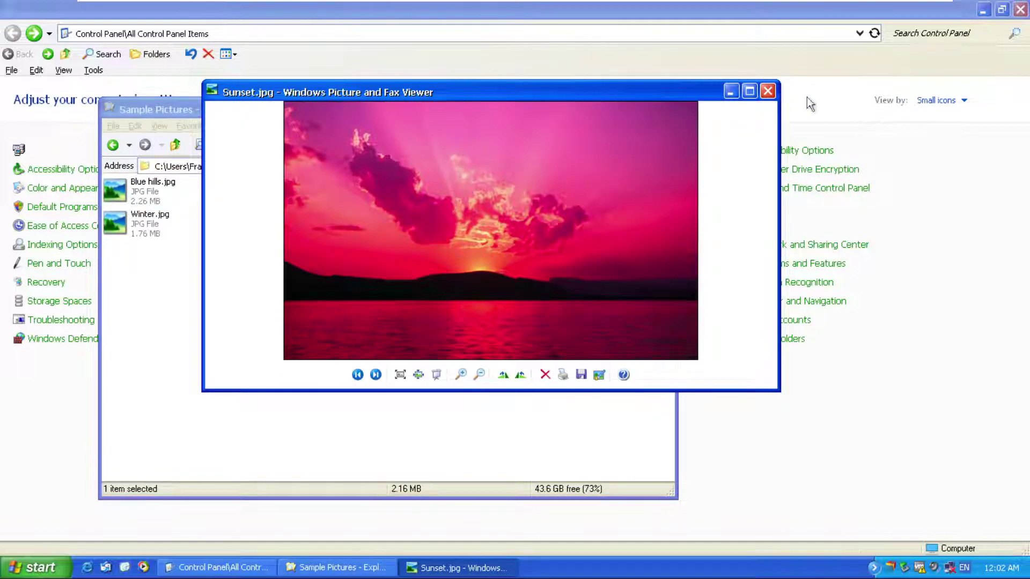
left_click(768, 92)
- Open Winter.jpg, Water lilies.jpg and Sunset.jpg in turn, closing each viewer afterwards
double_click(154, 218)
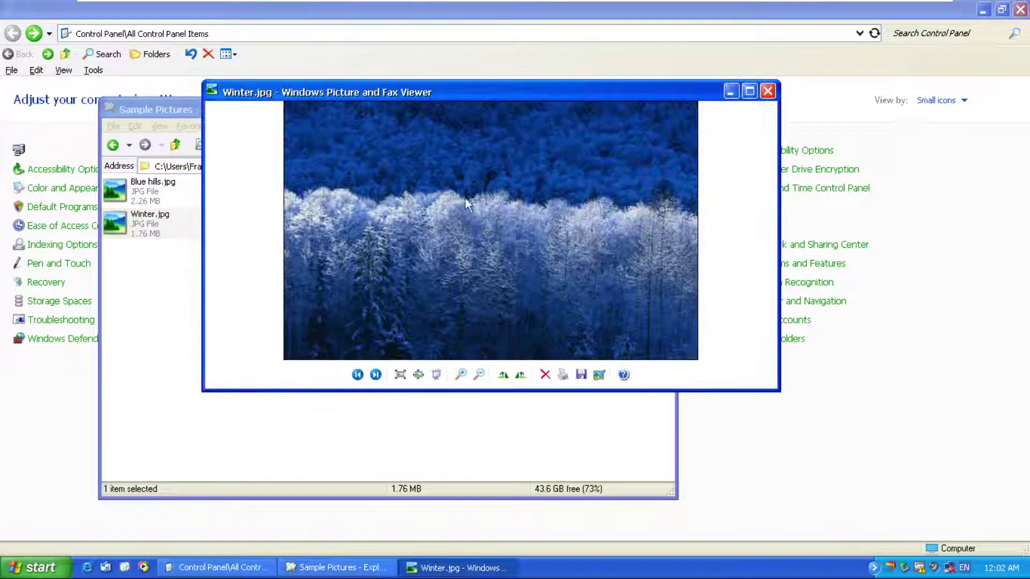
left_click(767, 92)
double_click(456, 185)
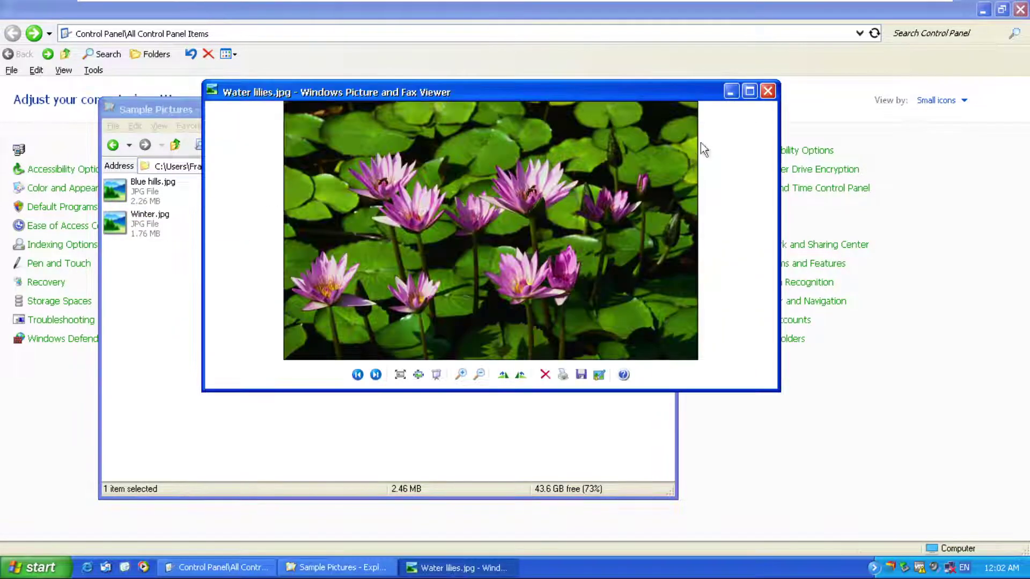
left_click(768, 92)
left_click(318, 195)
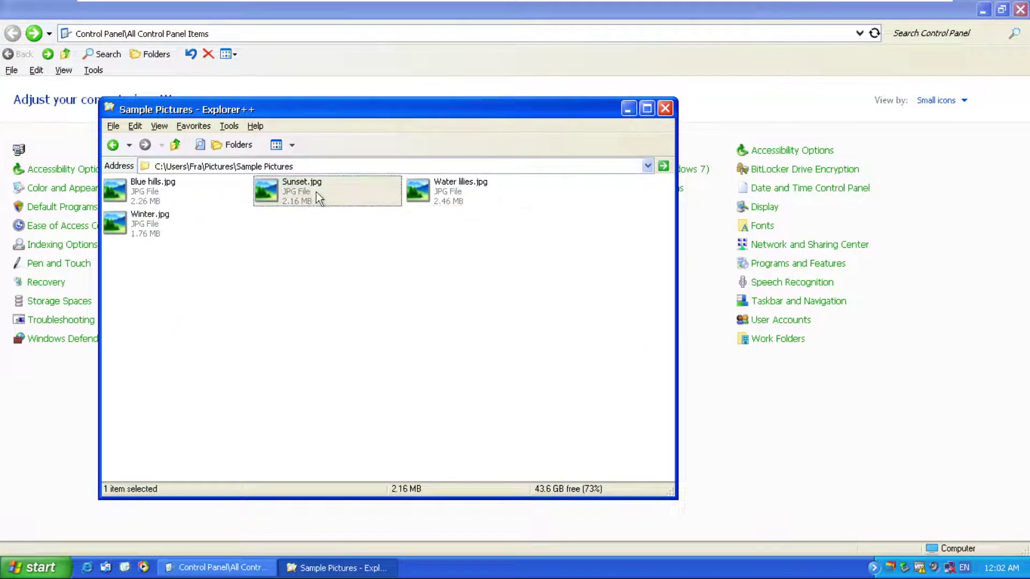
double_click(317, 193)
left_click(767, 95)
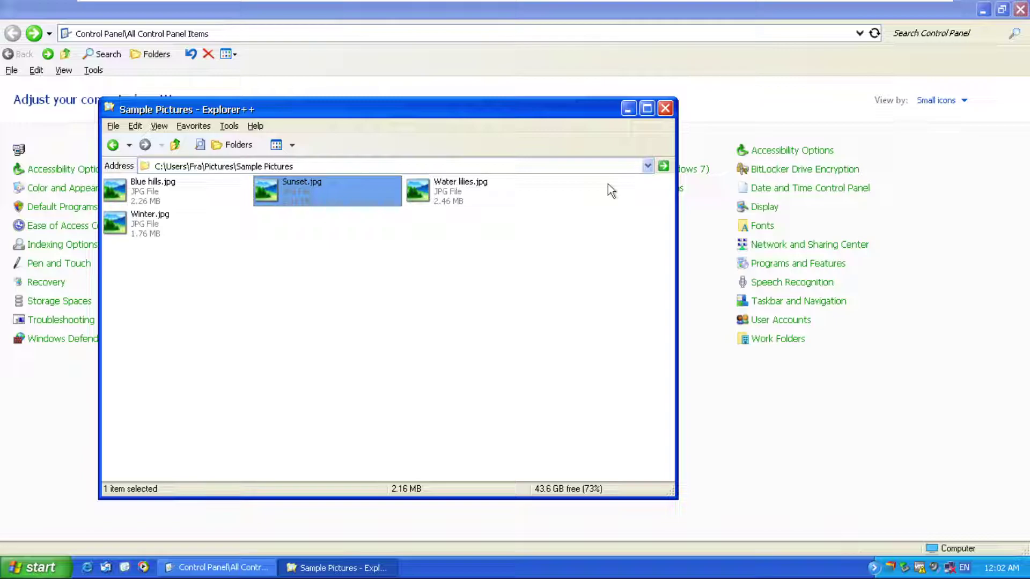
- Close the Sample Pictures folder and launch the Windows XP tour from the Start menu
left_click(665, 108)
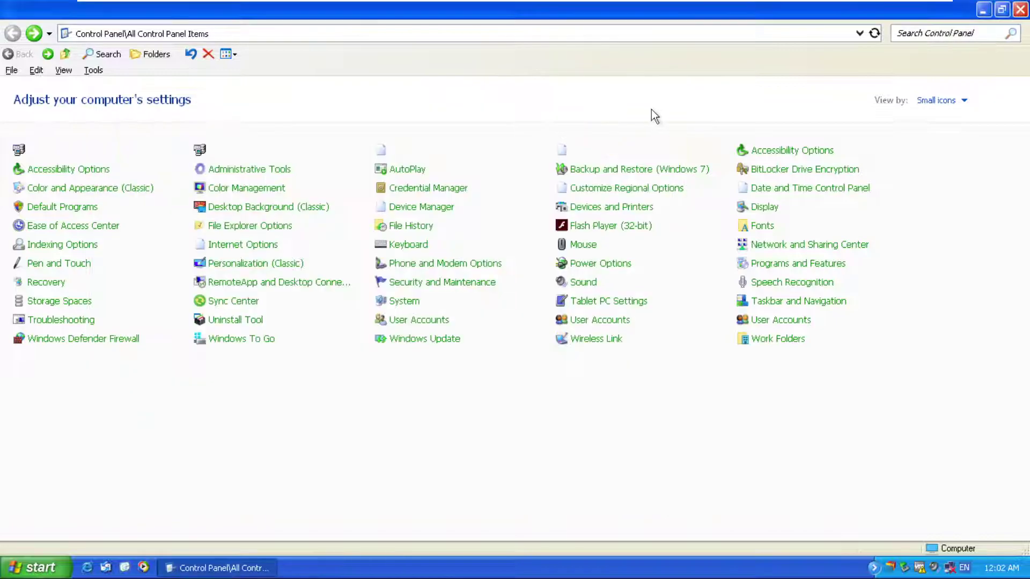
left_click(45, 558)
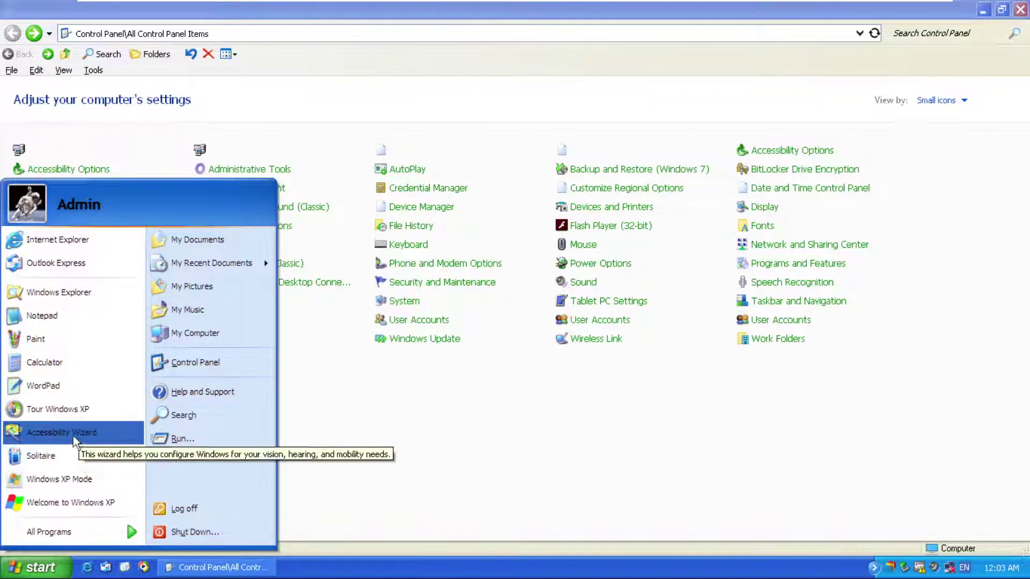
left_click(65, 410)
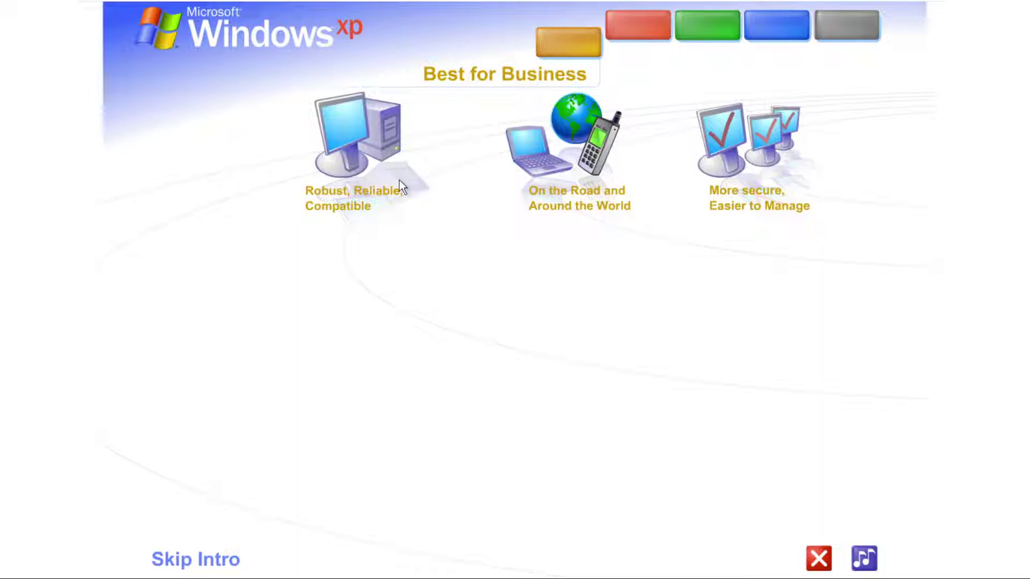
- Exit the XP tour, then launch and close Windows Movie Maker from Accessories
key("Escape")
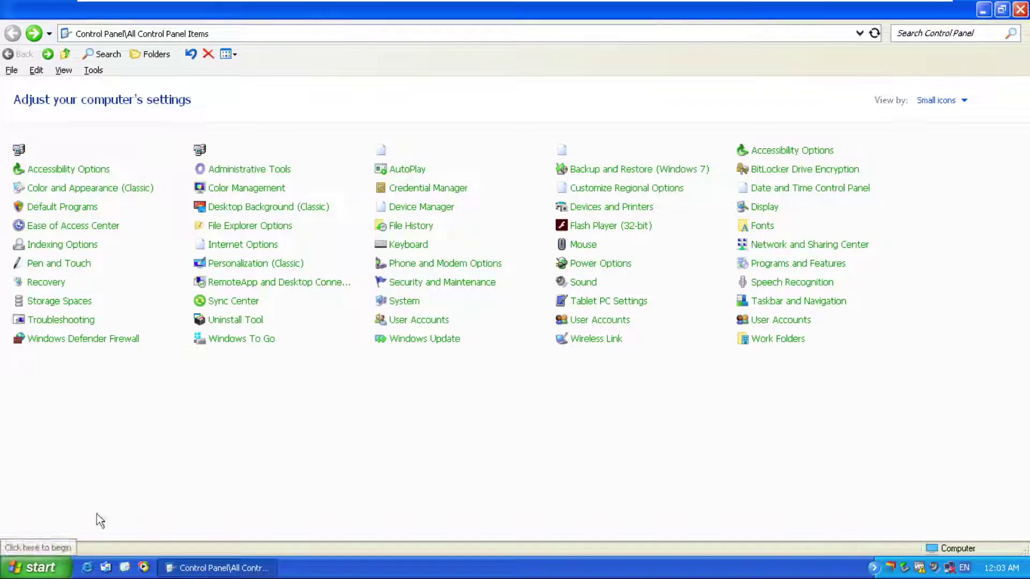
left_click(36, 568)
mouse_move(36, 536)
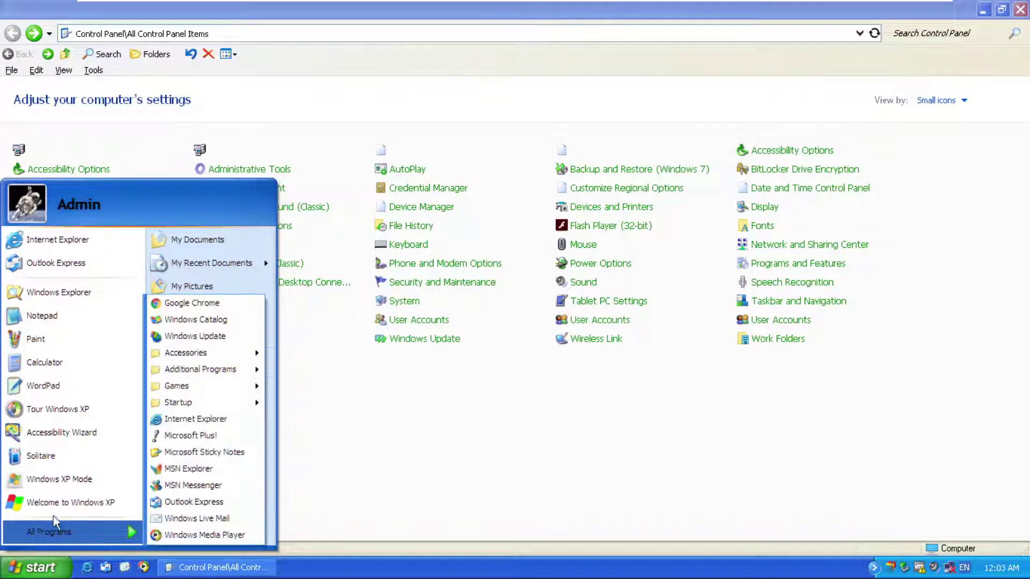
mouse_move(197, 362)
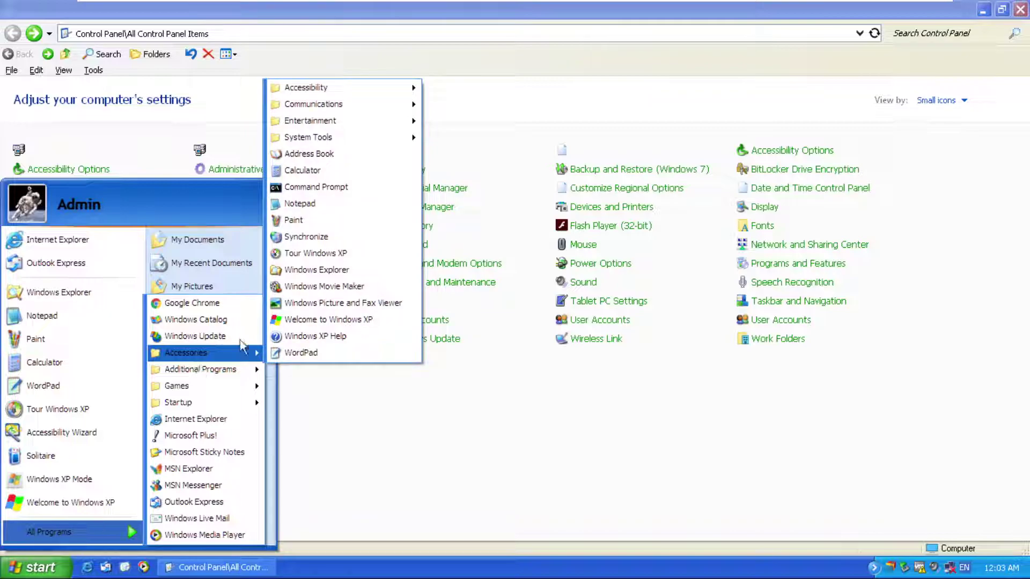
left_click(315, 286)
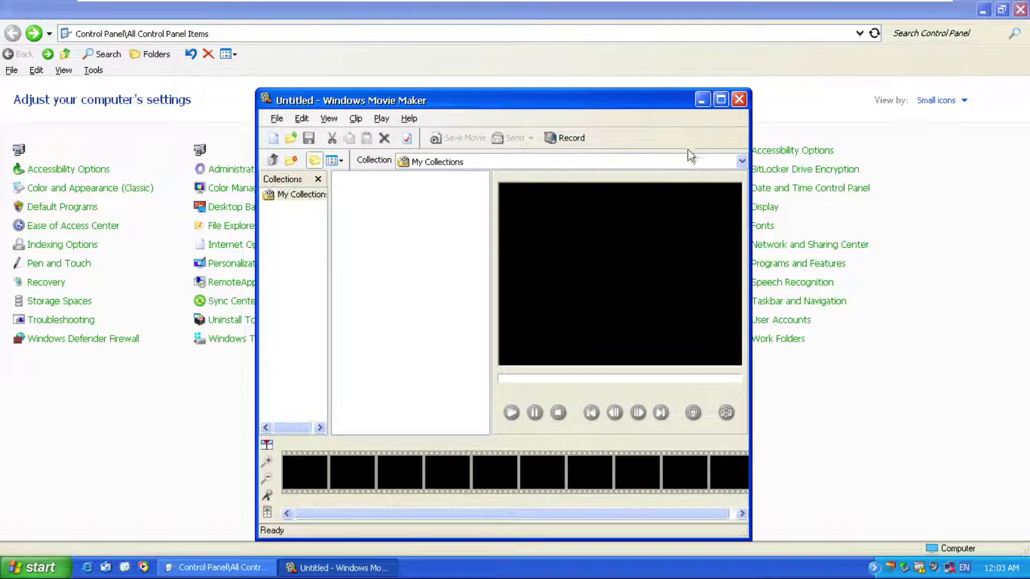
left_click(740, 100)
- Show the Games submenu under Start > All Programs
left_click(52, 570)
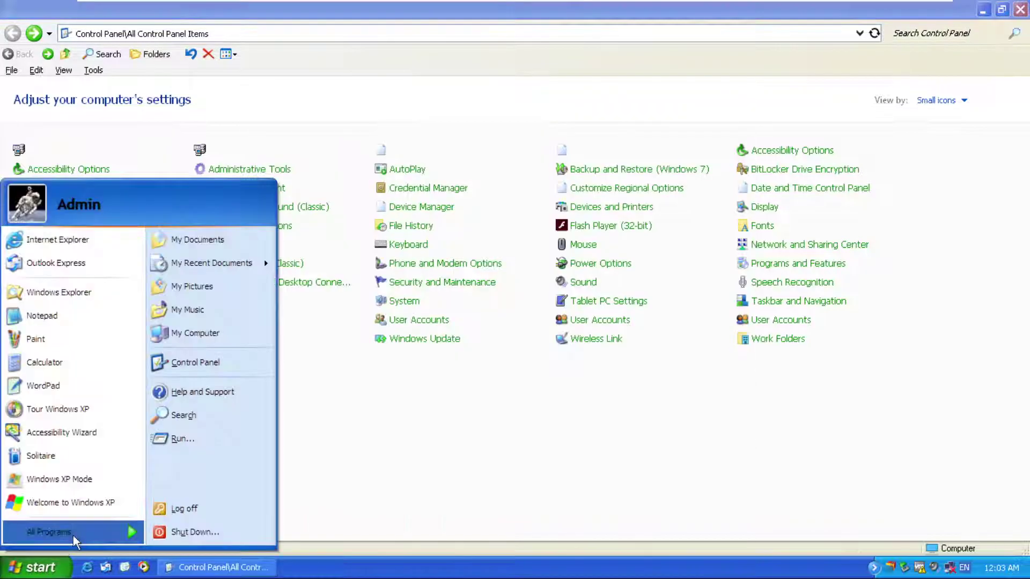
left_click(67, 532)
mouse_move(192, 356)
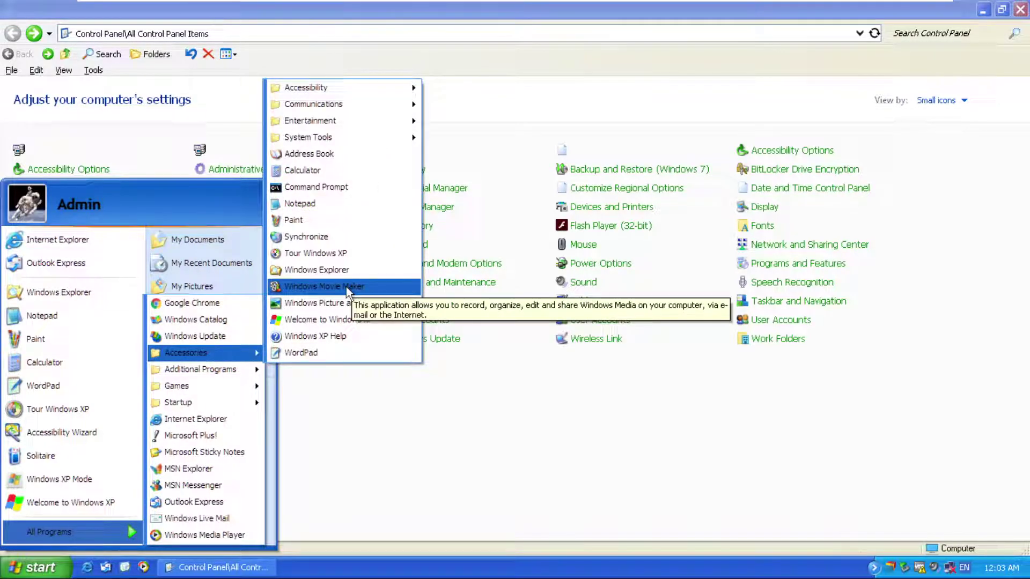
mouse_move(347, 141)
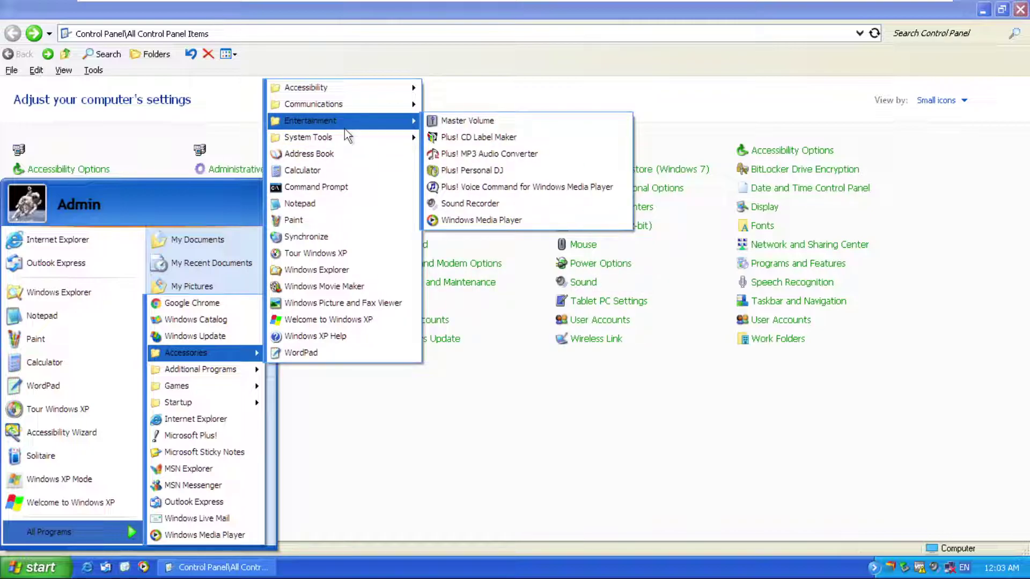
mouse_move(345, 110)
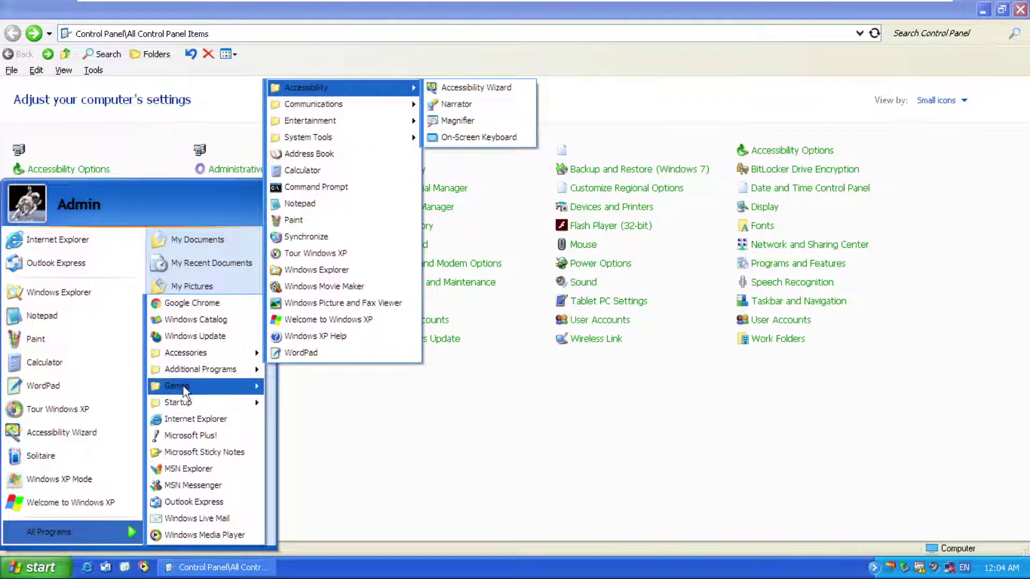
mouse_move(182, 385)
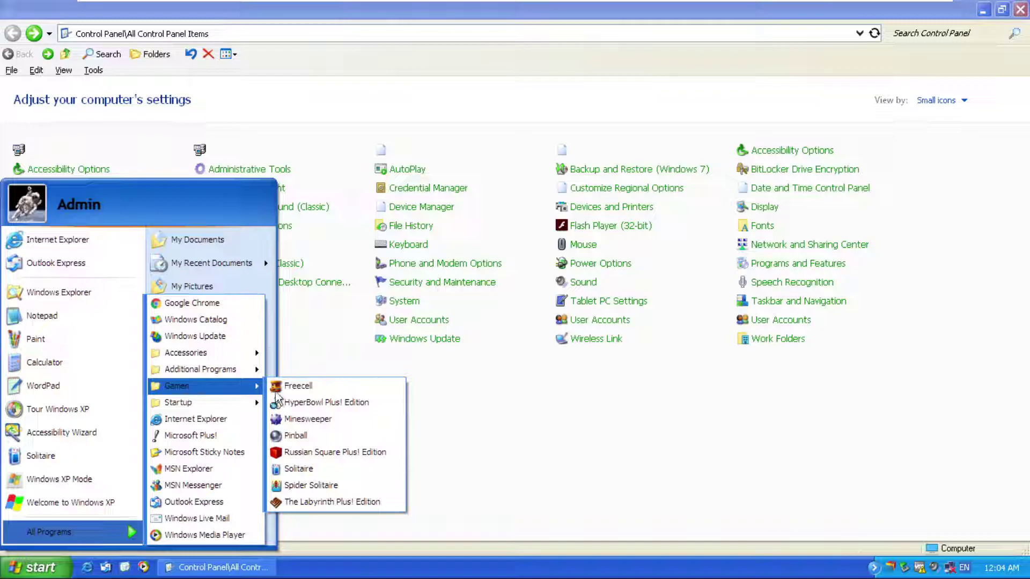
- Launch Pinball, view its Help > About information, and close the game
left_click(299, 434)
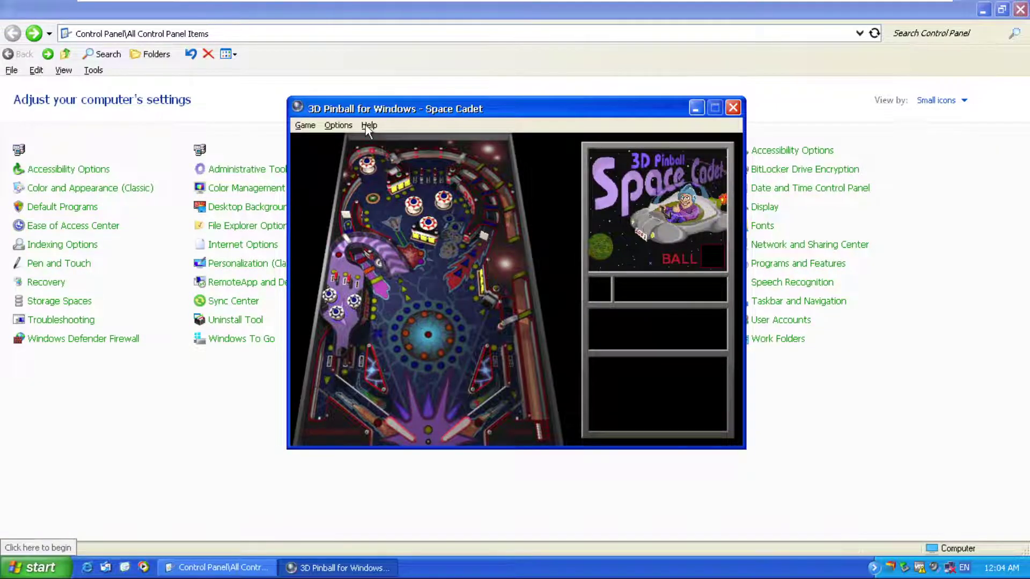
left_click_drag(414, 112, 476, 119)
left_click(432, 138)
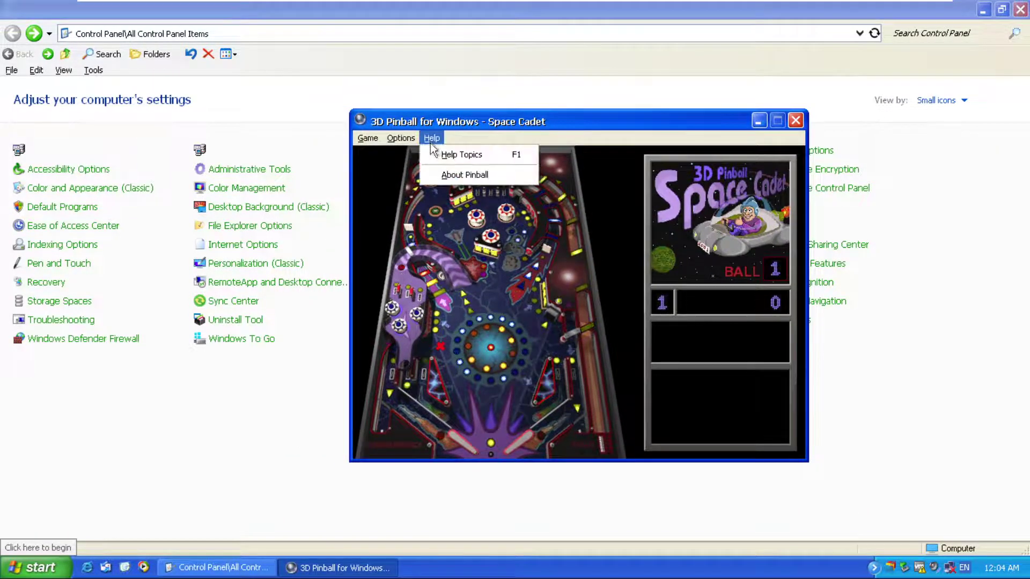
left_click(467, 173)
left_click(715, 182)
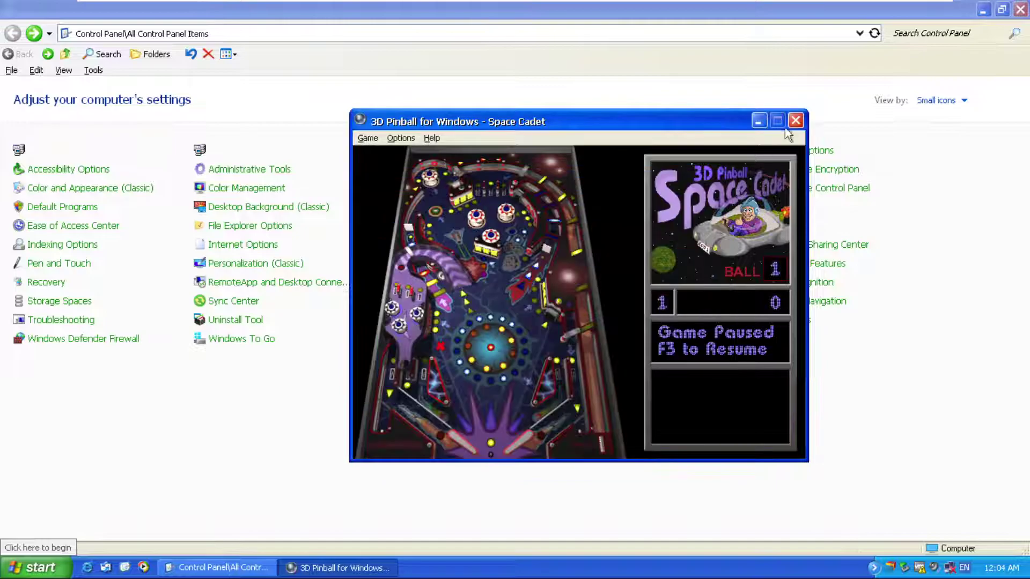
left_click(794, 121)
- Launch Solitaire from All Programs > Games
left_click(38, 567)
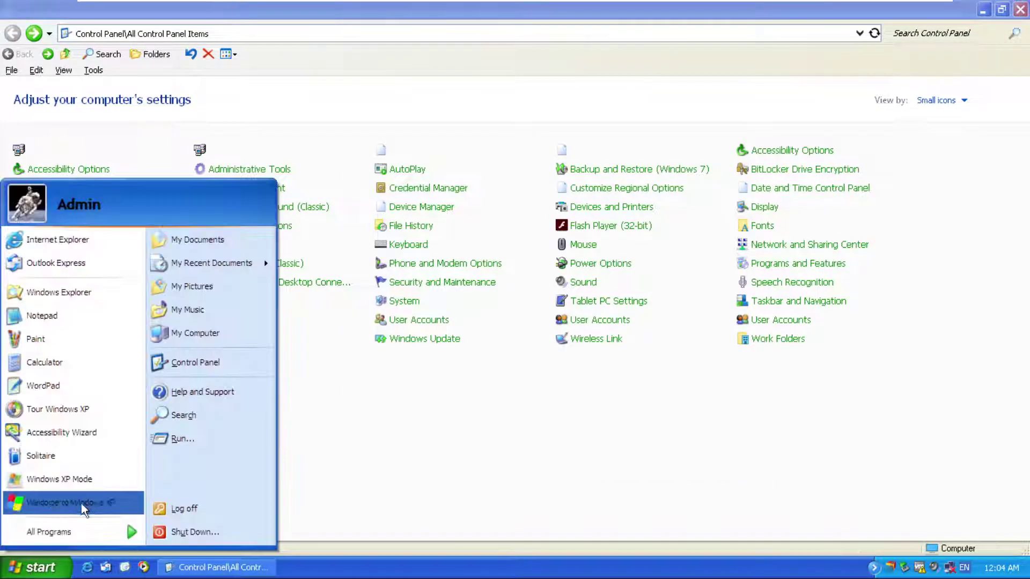
mouse_move(63, 531)
mouse_move(209, 384)
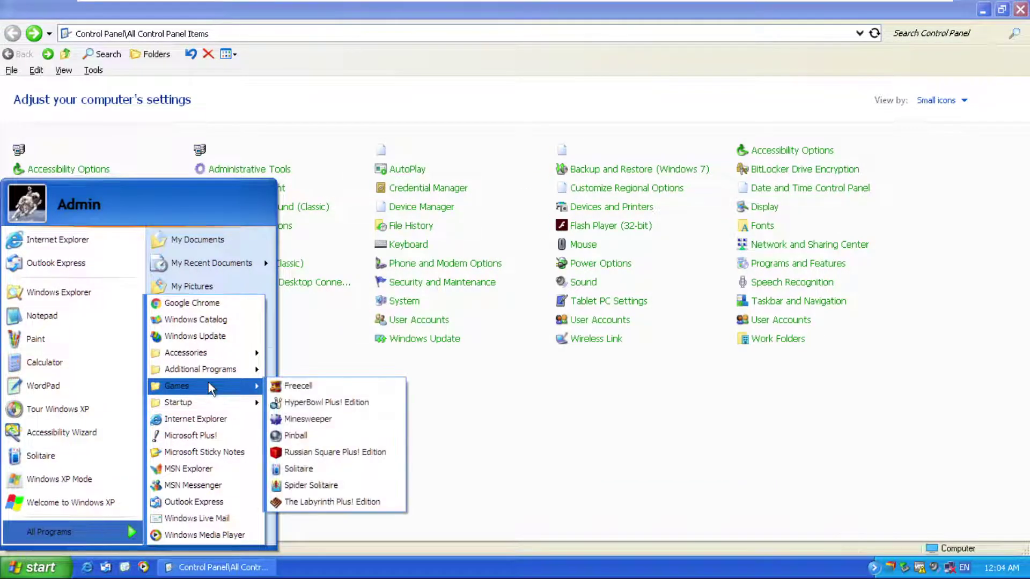
left_click(306, 467)
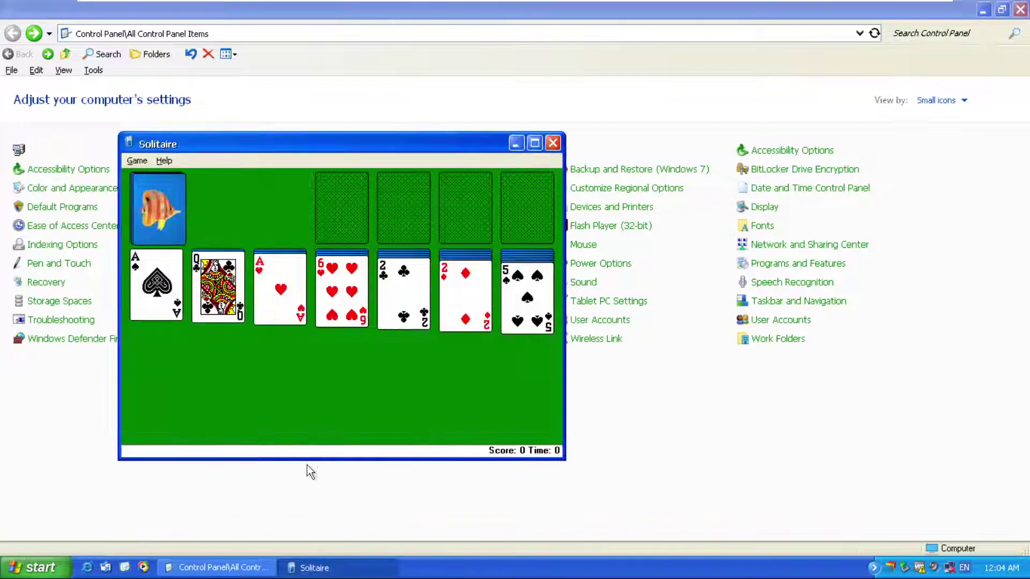
- Launch Spider Solitaire, dismiss the difficulty prompt, and close it
left_click(6, 564)
mouse_move(41, 527)
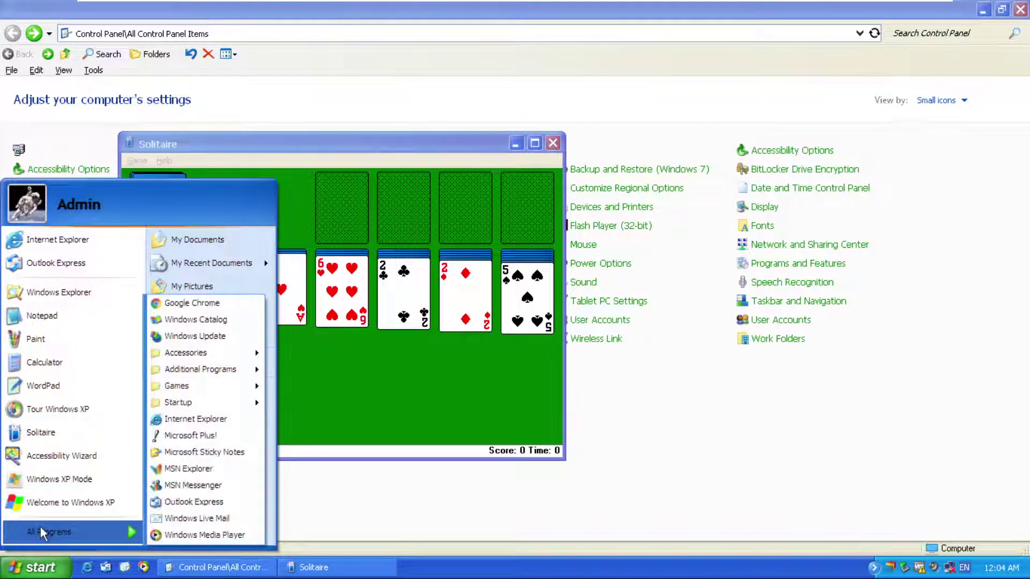
mouse_move(205, 393)
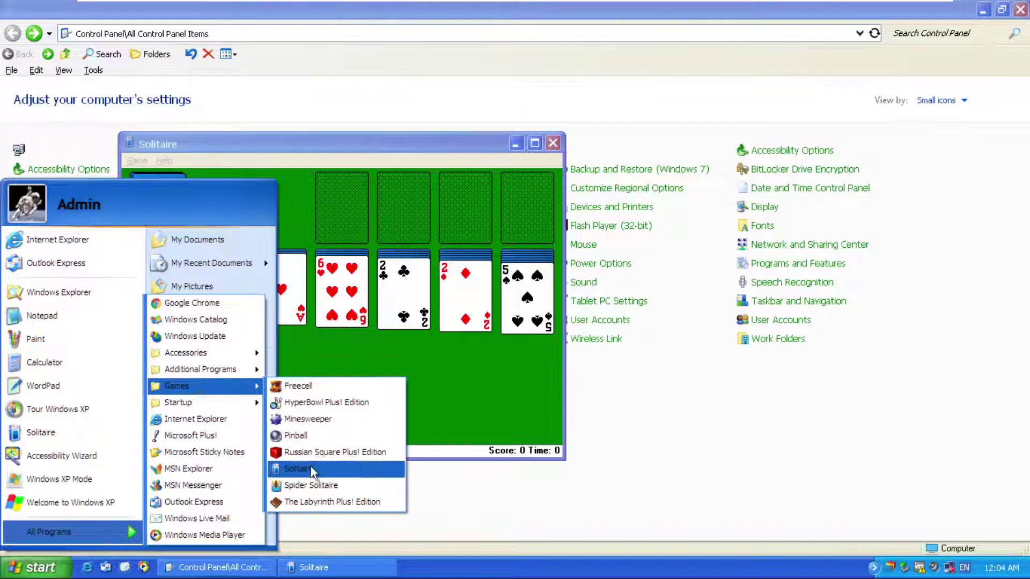
left_click(311, 486)
left_click(618, 210)
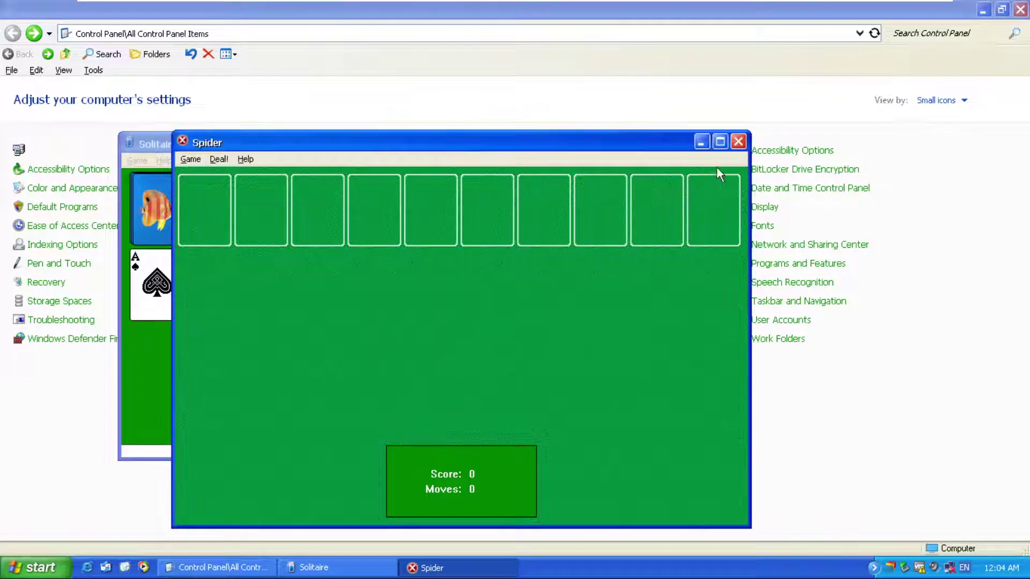
left_click(738, 142)
- Close Solitaire and browse the All Programs submenus: Games, Additional Programs, Accessories and others
left_click(552, 143)
left_click(36, 568)
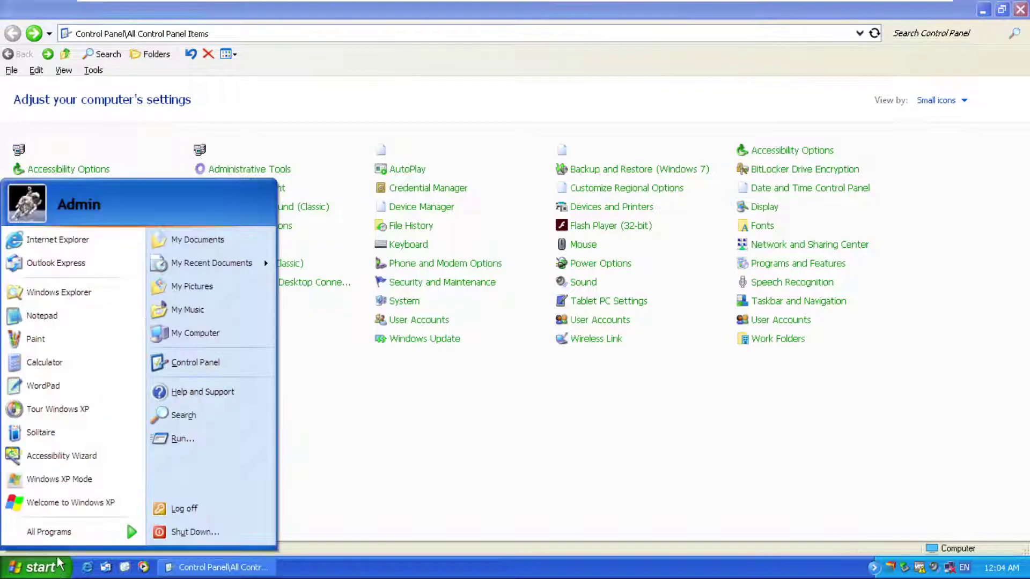
left_click(59, 532)
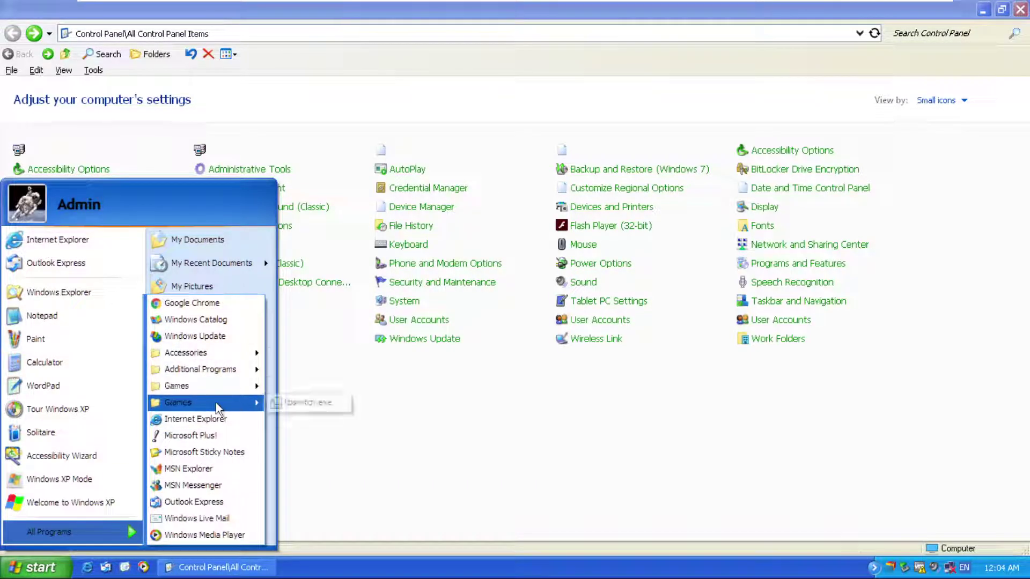
mouse_move(216, 392)
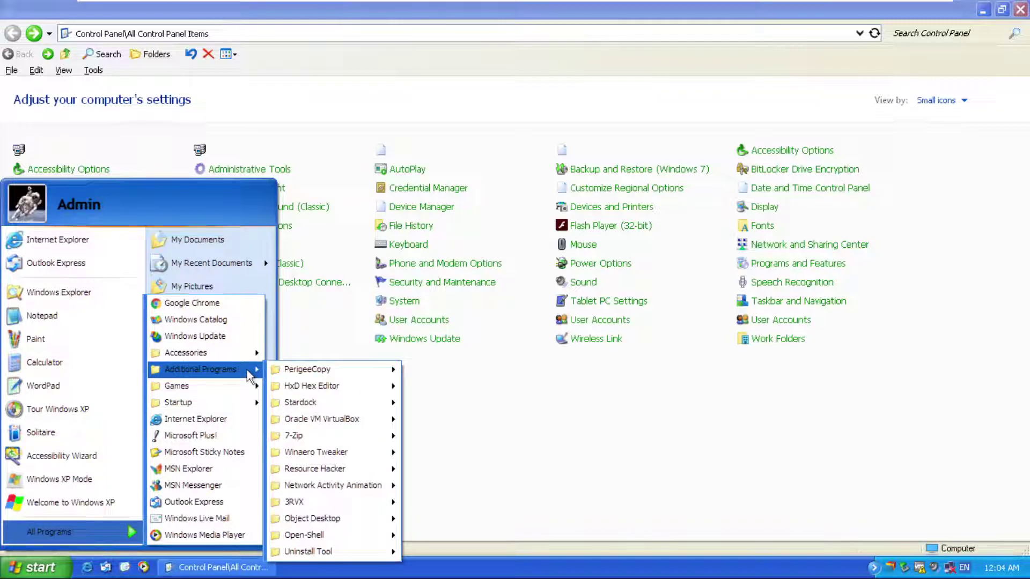
mouse_move(239, 360)
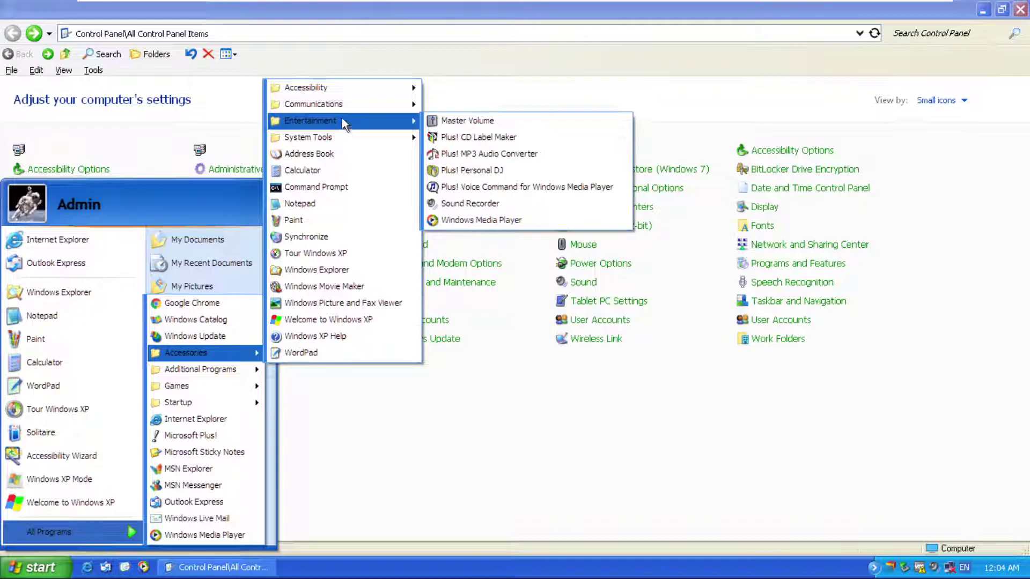
mouse_move(342, 92)
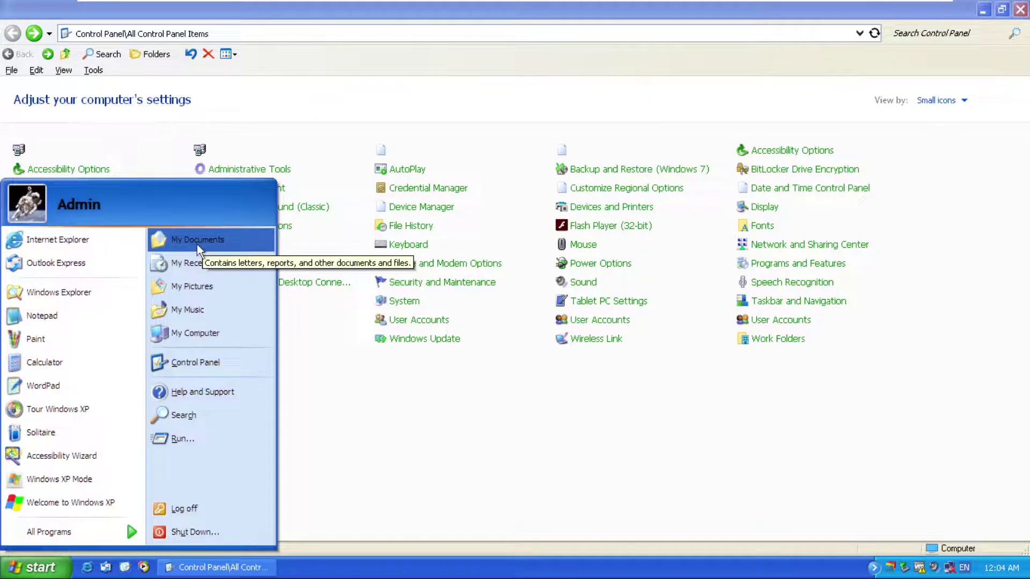
- Open My Computer and Local Disk (C:) in Explorer++, then return to My Computer
left_click(191, 331)
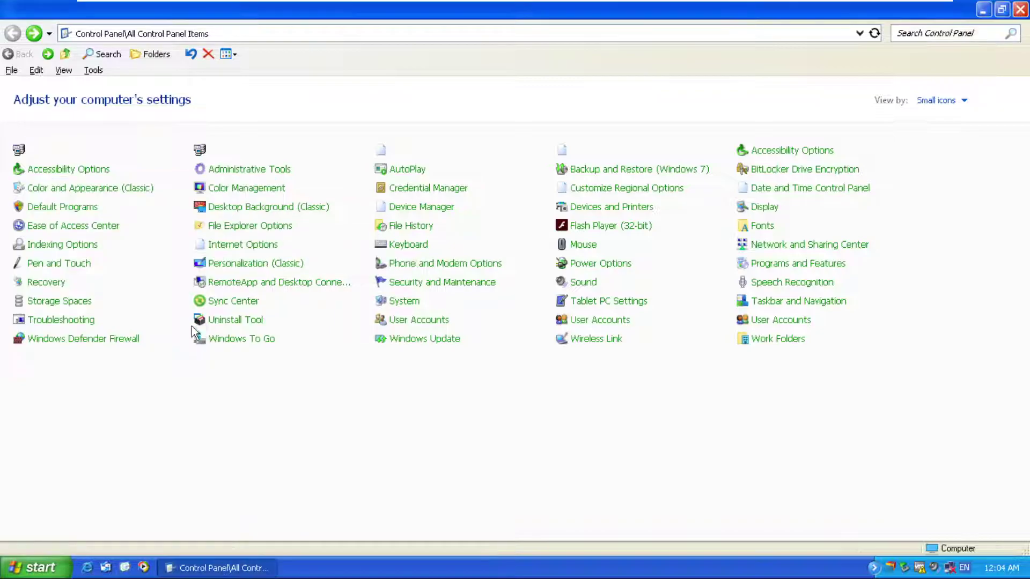
double_click(201, 196)
left_click(424, 284)
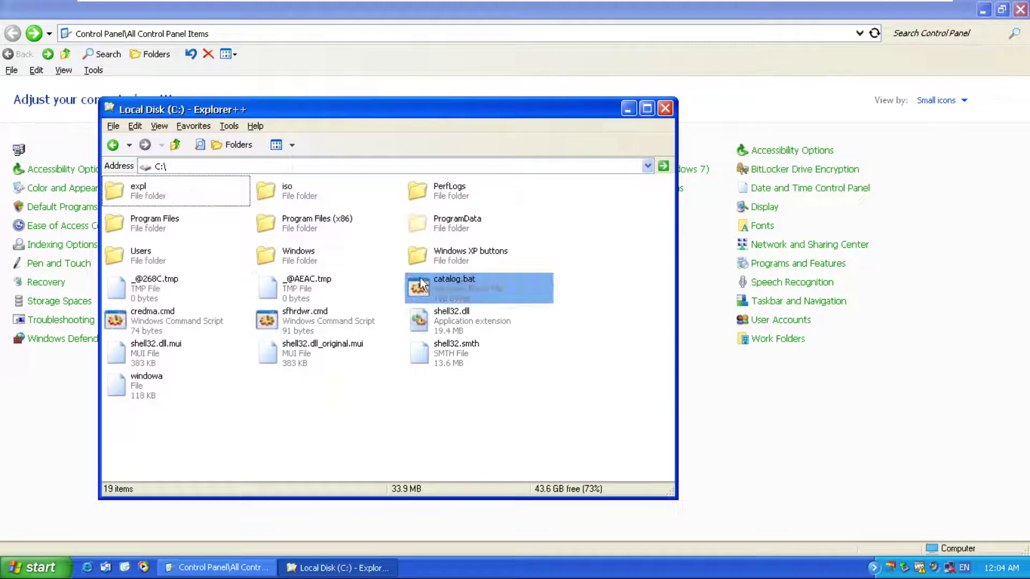
left_click(112, 145)
left_click(255, 126)
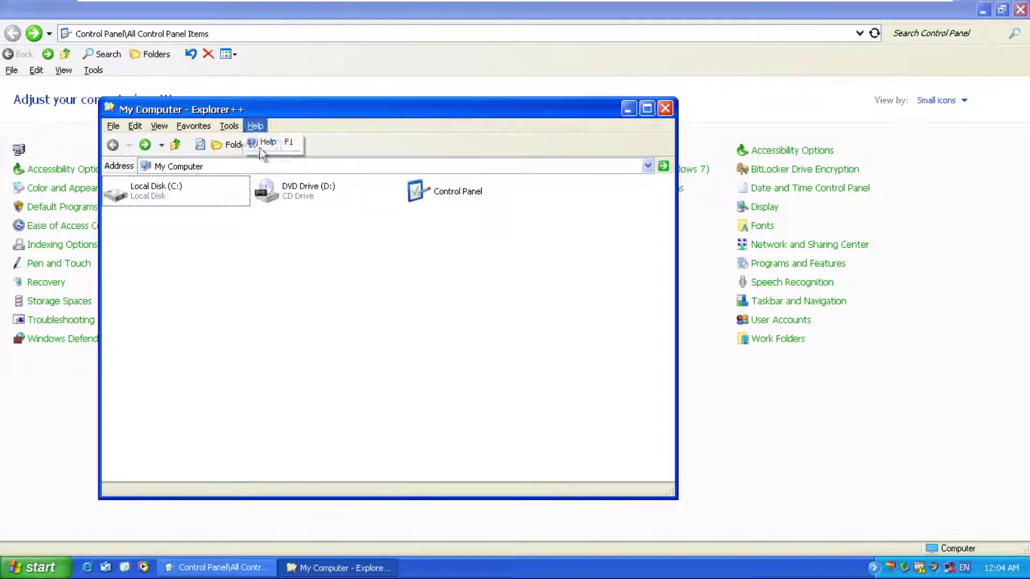
- View Local Disk (C:) properties on the Tools, Sharing and Previous Versions tabs
right_click(176, 192)
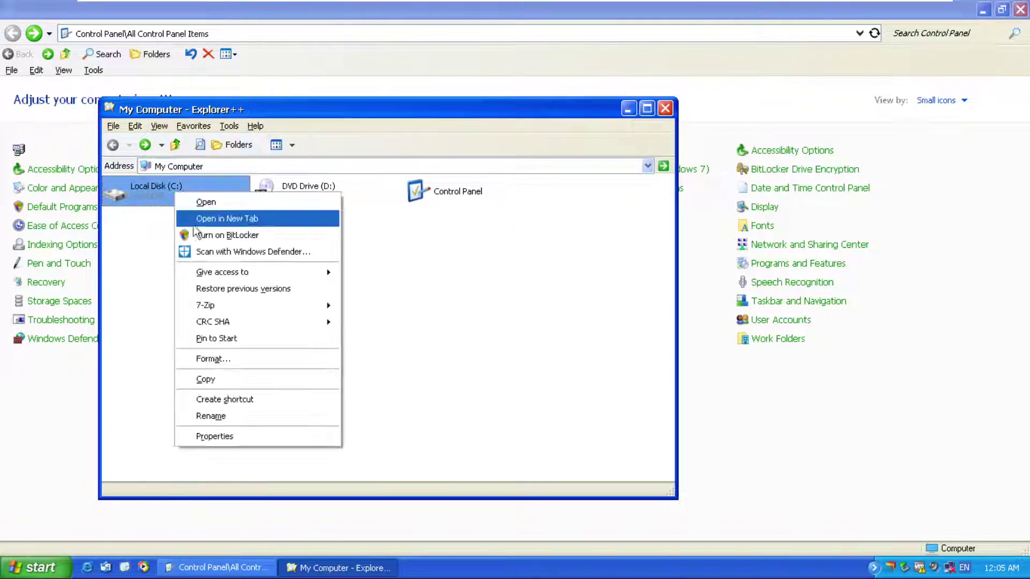
left_click(228, 436)
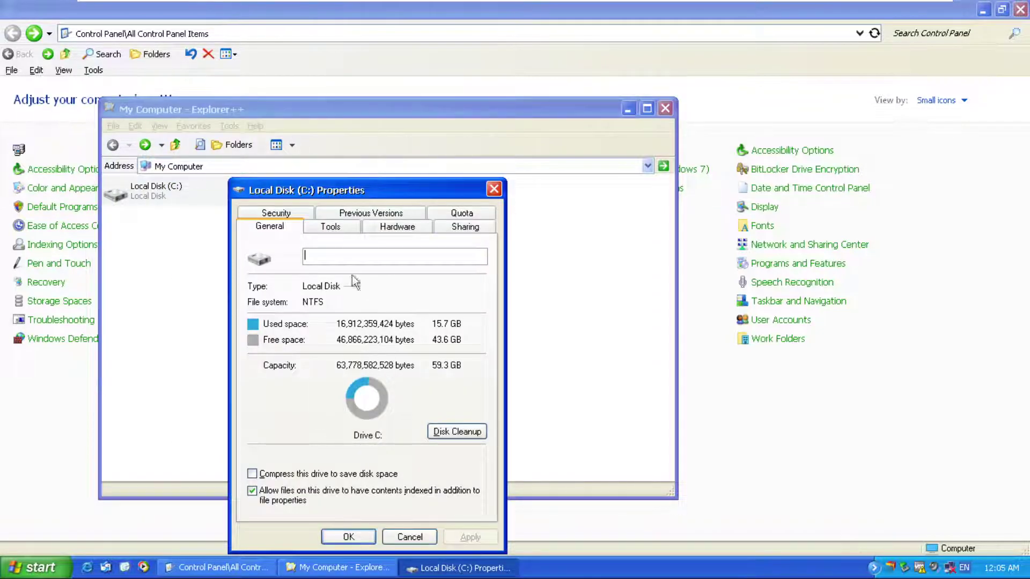
left_click(331, 226)
left_click(324, 213)
left_click(419, 212)
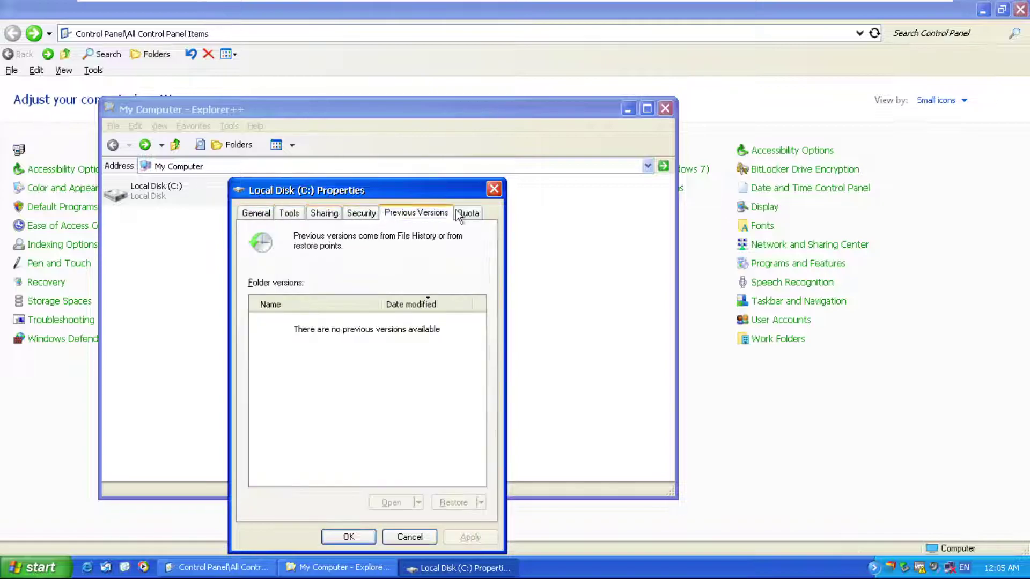
left_click(493, 189)
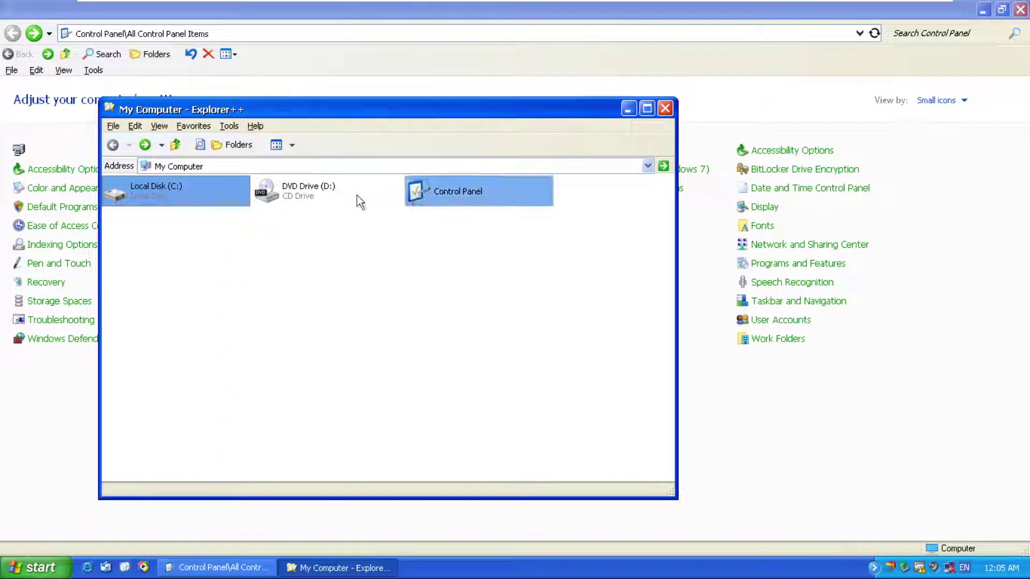
- Open Local Disk (C:) and select the Program Files (x86) folder
double_click(150, 189)
left_click(294, 253)
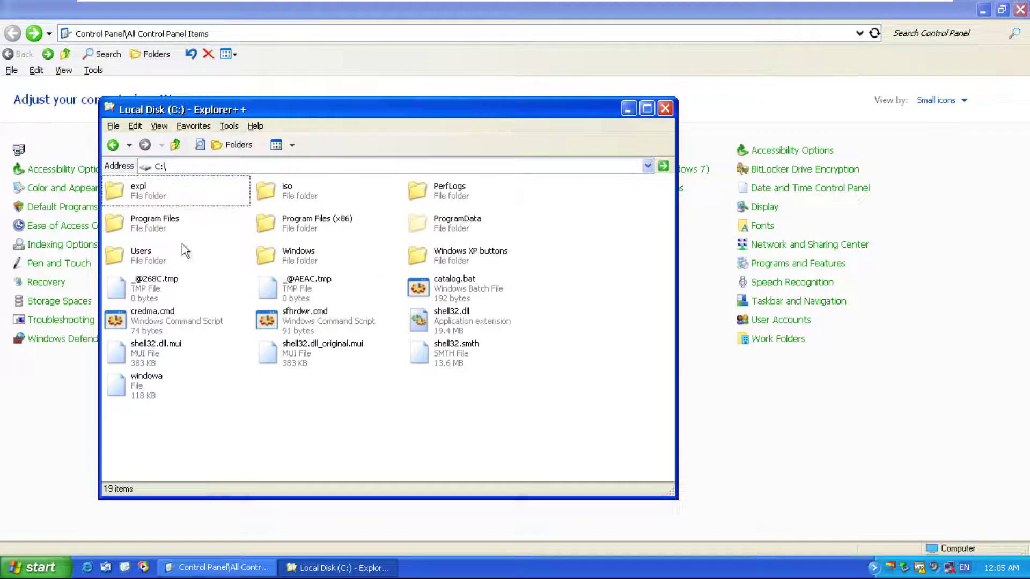
left_click(324, 218)
- Minimize Explorer++ and Control Panel, open My Documents from Start, and right-click the desktop
left_click(627, 109)
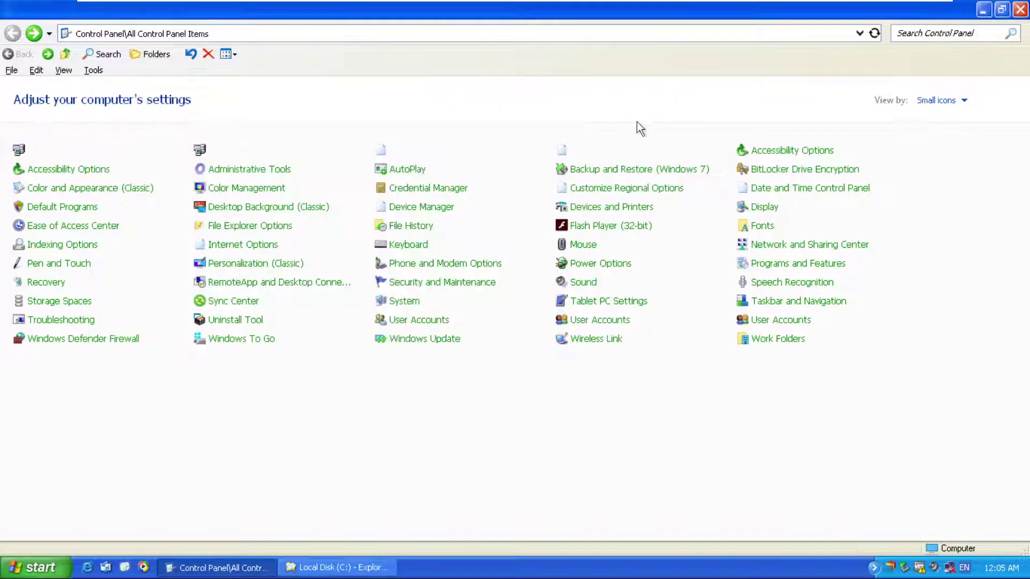
left_click(977, 14)
left_click(46, 568)
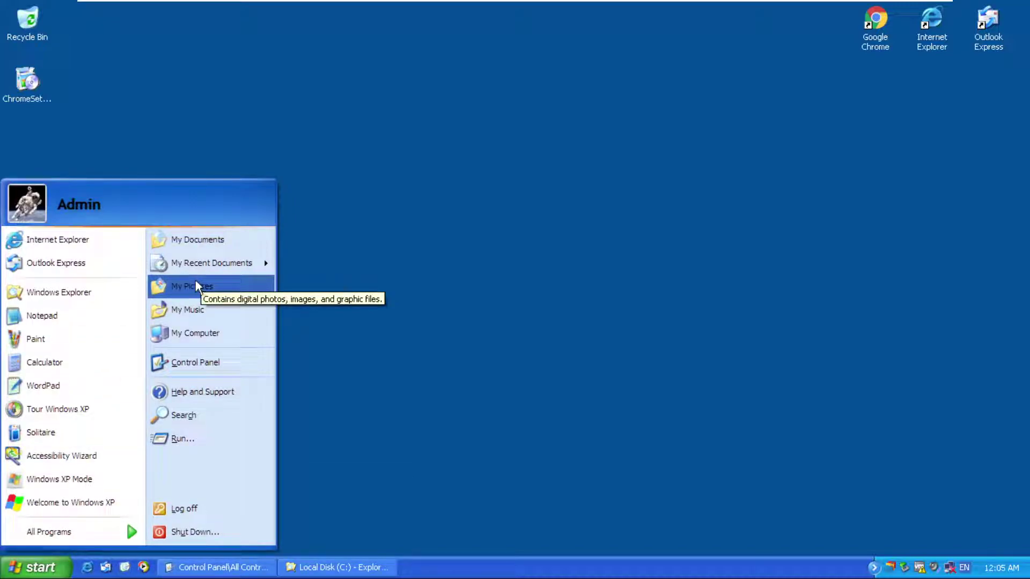
left_click(198, 248)
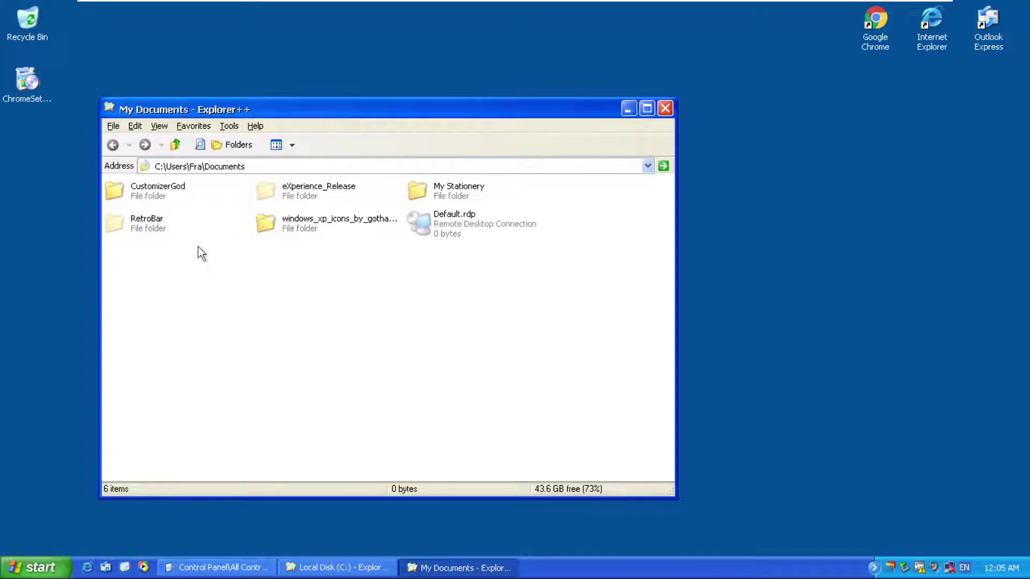
right_click(702, 274)
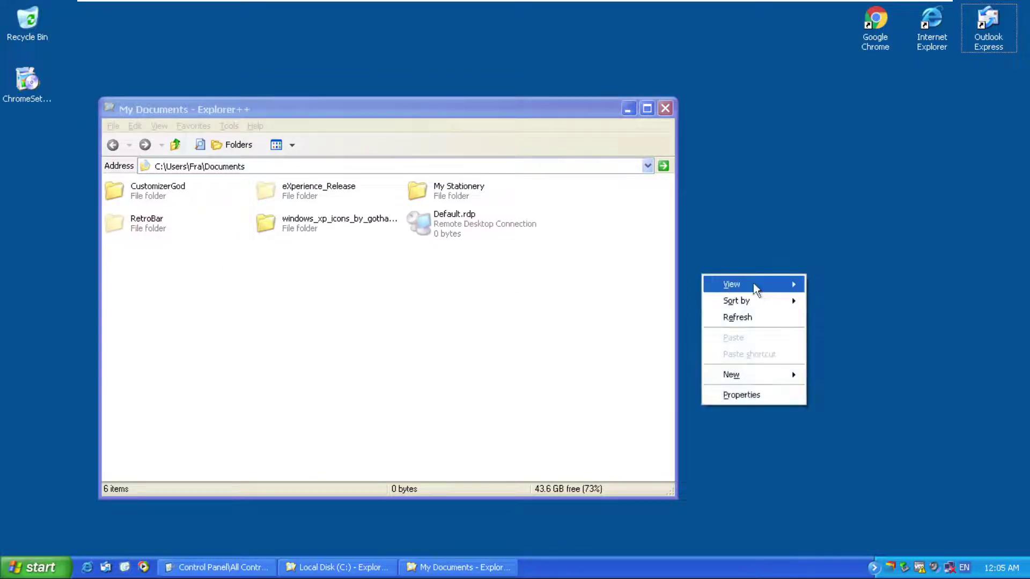
- Start a program from the Start menu's program list
mouse_move(757, 288)
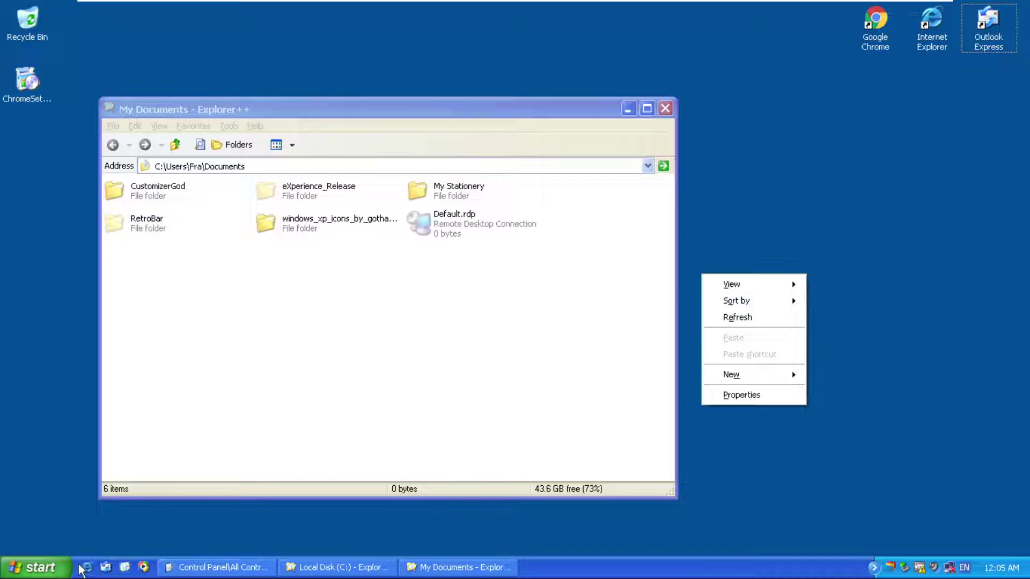
left_click(52, 570)
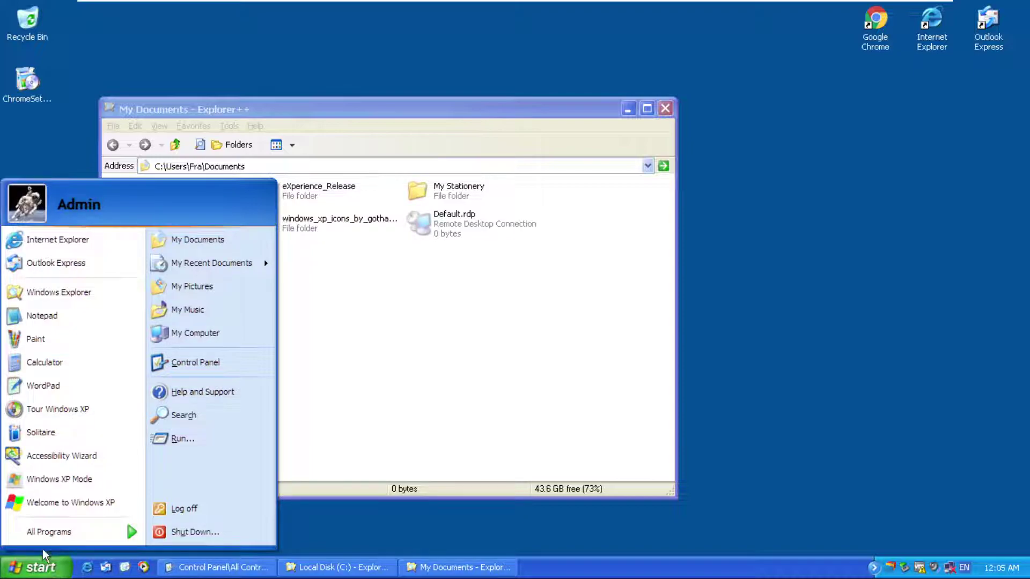
mouse_move(43, 539)
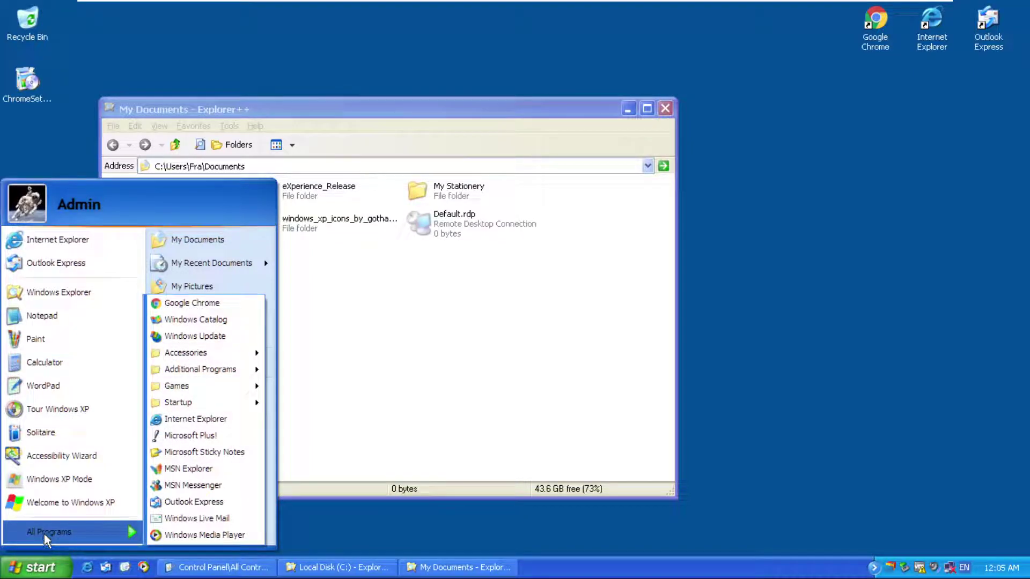
left_click(166, 489)
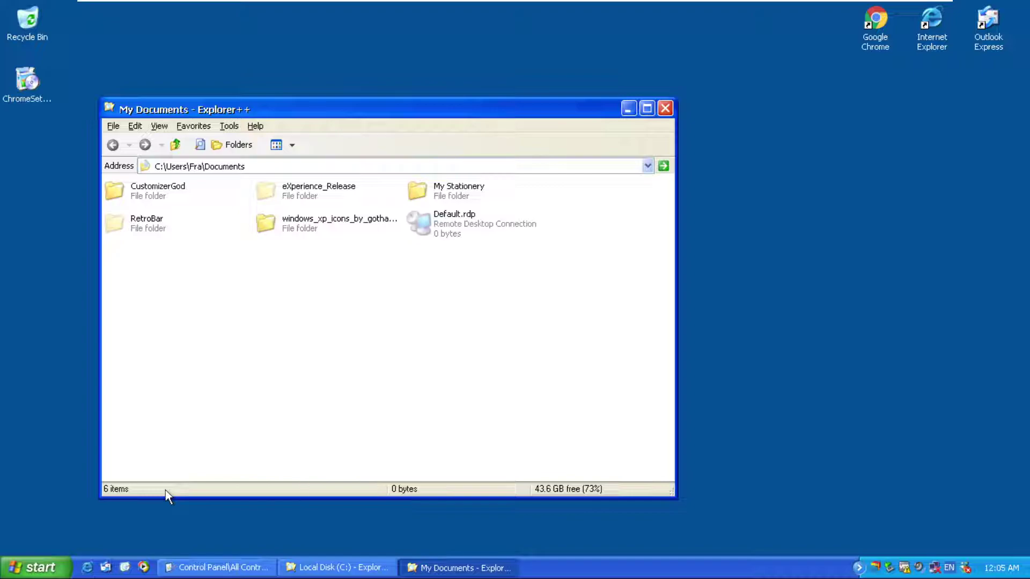
- Launch Windows Explorer from All Programs > Accessories to show My Computer
left_click(34, 568)
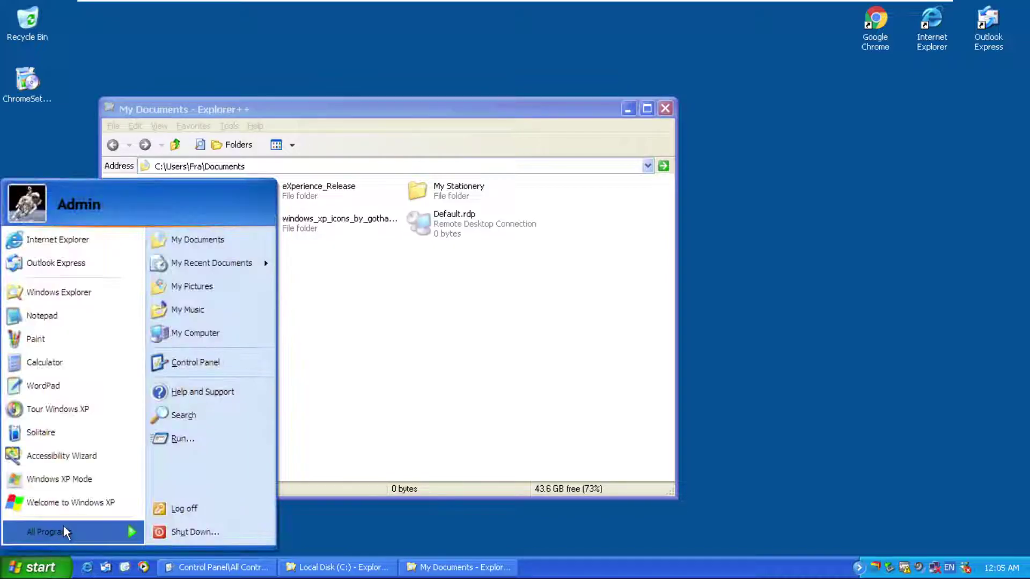
mouse_move(65, 531)
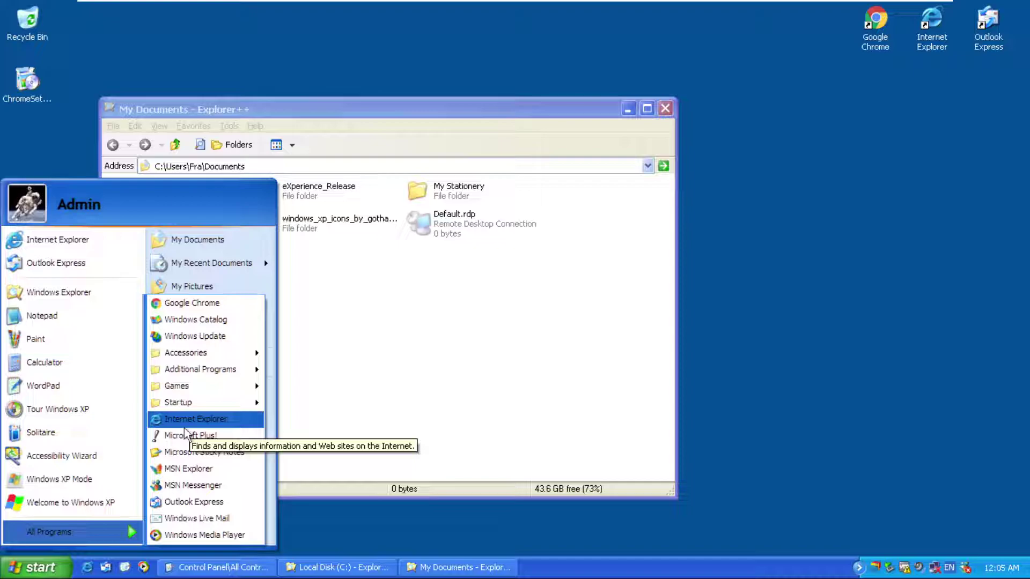
mouse_move(183, 373)
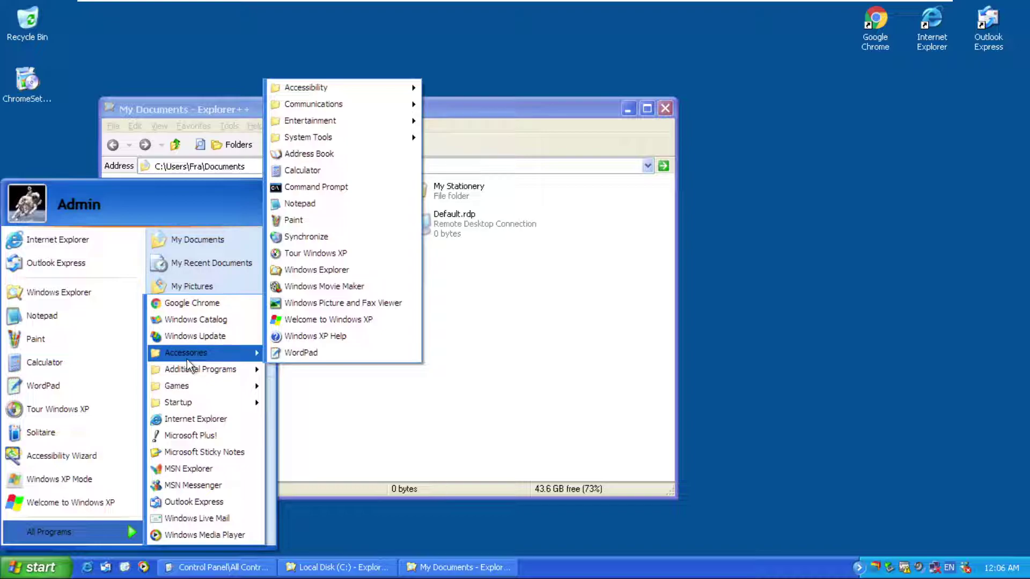
left_click(318, 276)
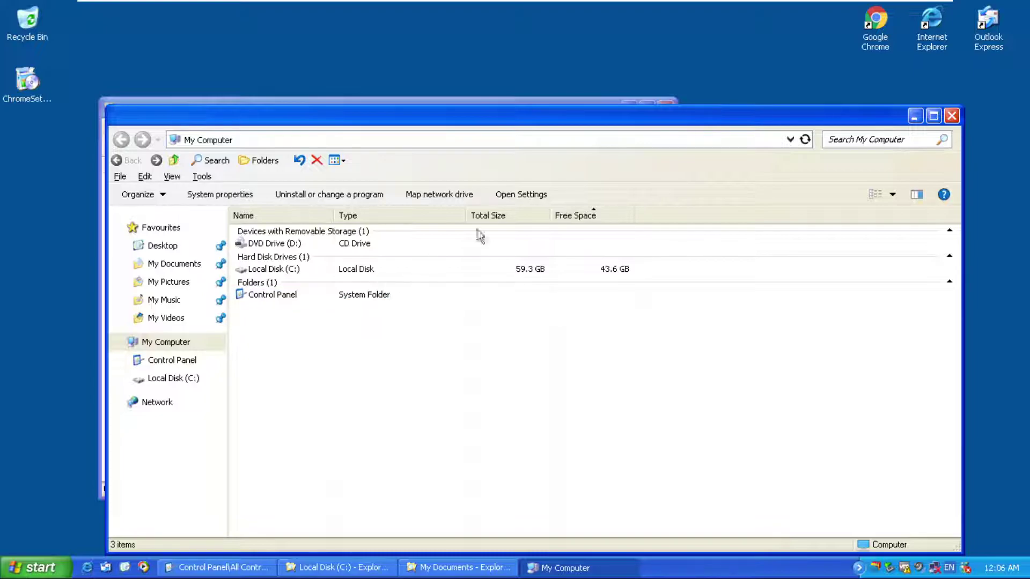
- Close My Computer and Explorer++, then launch Paint from the Start menu
left_click(952, 116)
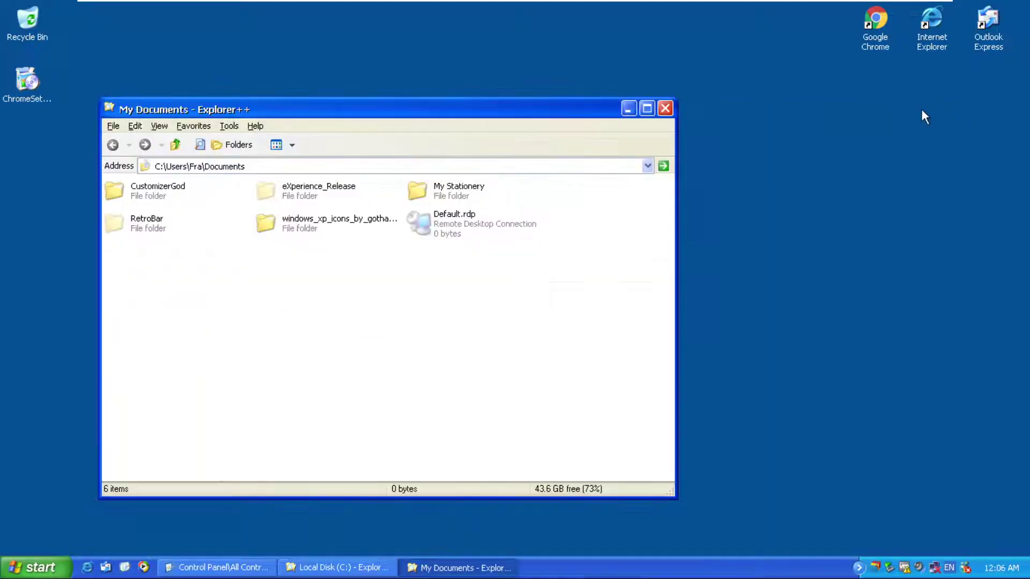
left_click(665, 108)
key("super")
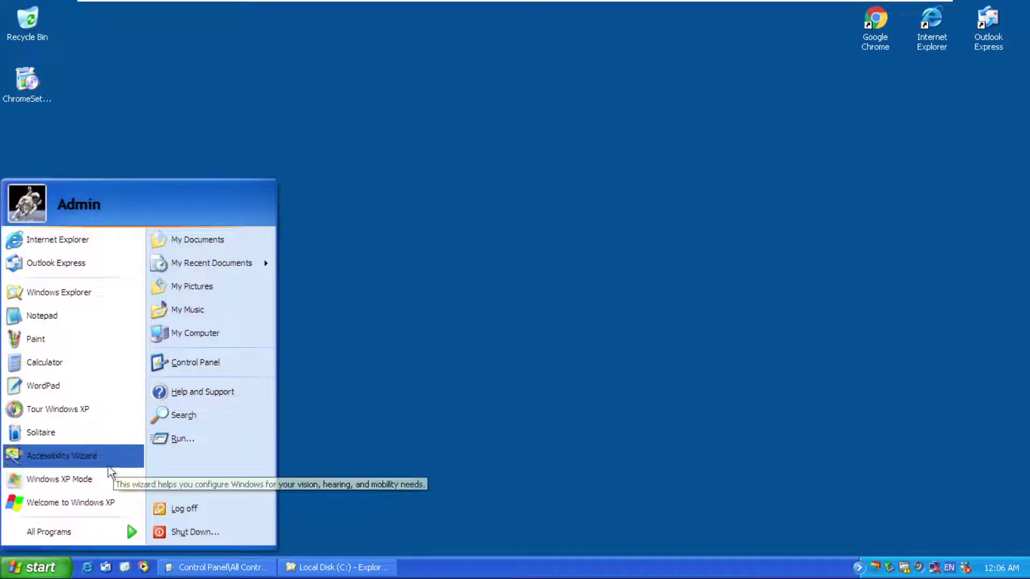
left_click(57, 340)
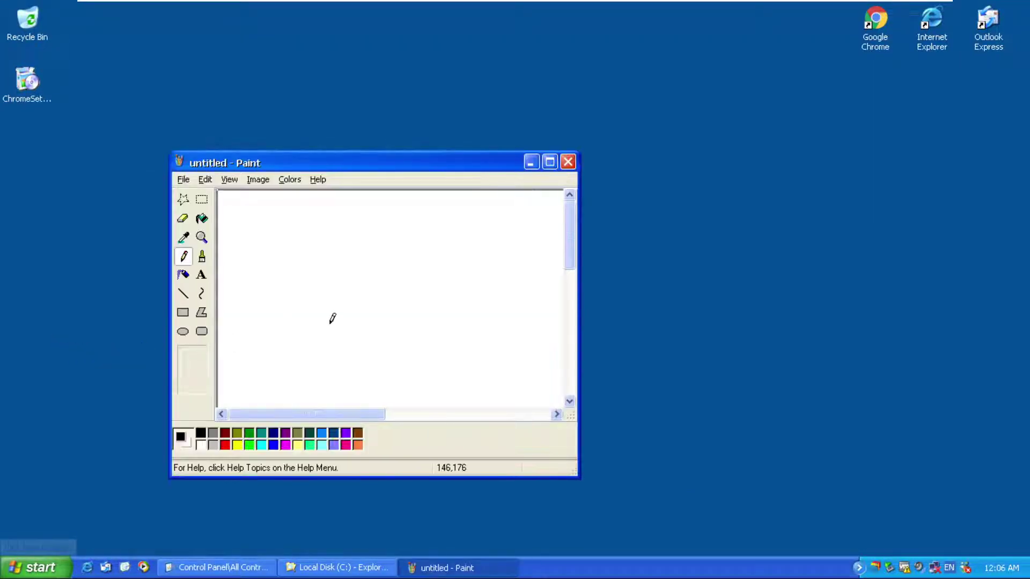
- Scribble two freehand strokes, view Help > About Paint, and close Paint
mouse_move(253, 248)
left_mouse_down()
mouse_move(322, 288)
mouse_move(366, 245)
left_mouse_up()
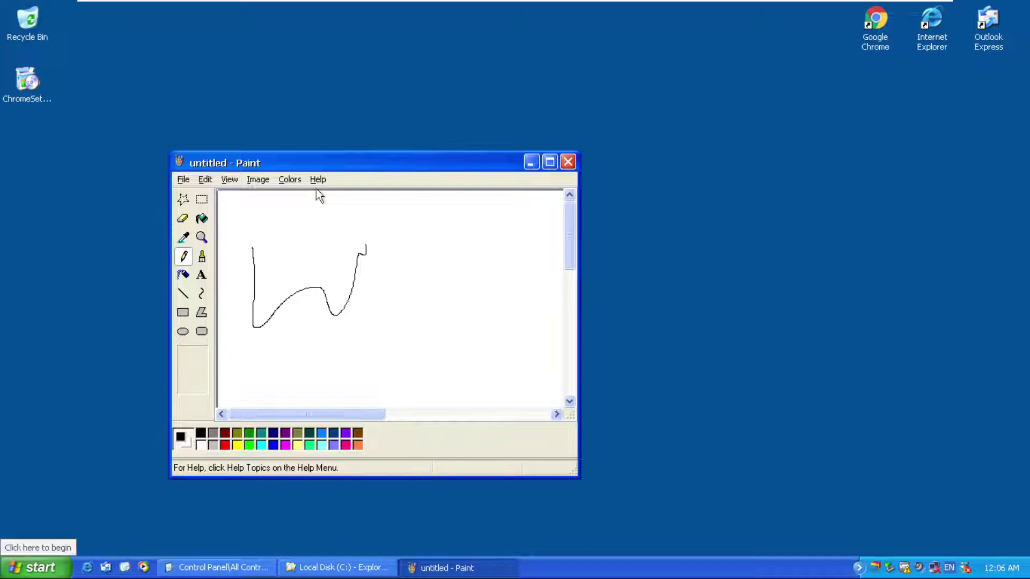
left_click(318, 180)
left_click(330, 218)
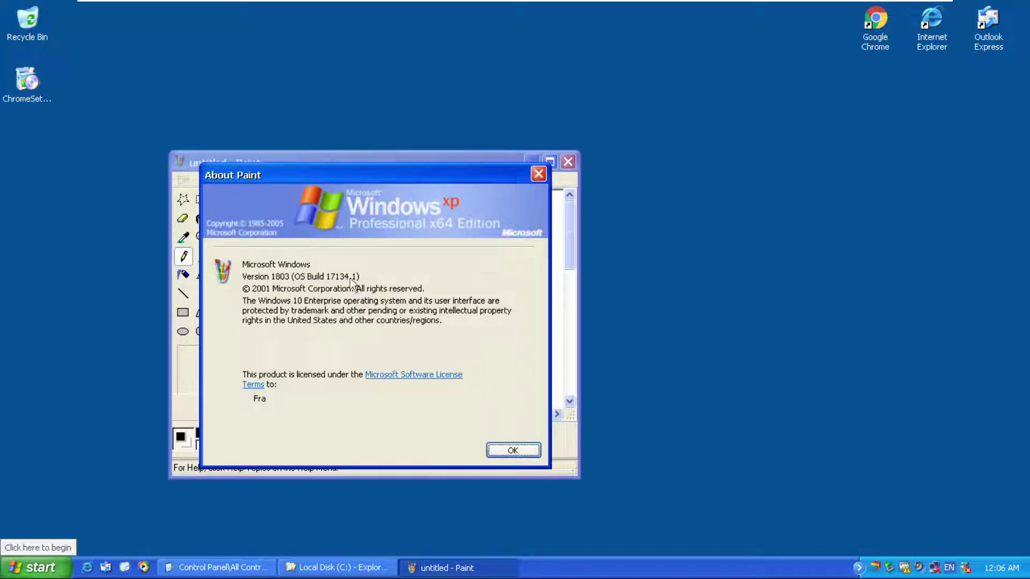
left_click(535, 174)
mouse_move(417, 241)
left_mouse_down()
mouse_move(302, 258)
mouse_move(360, 181)
left_mouse_up()
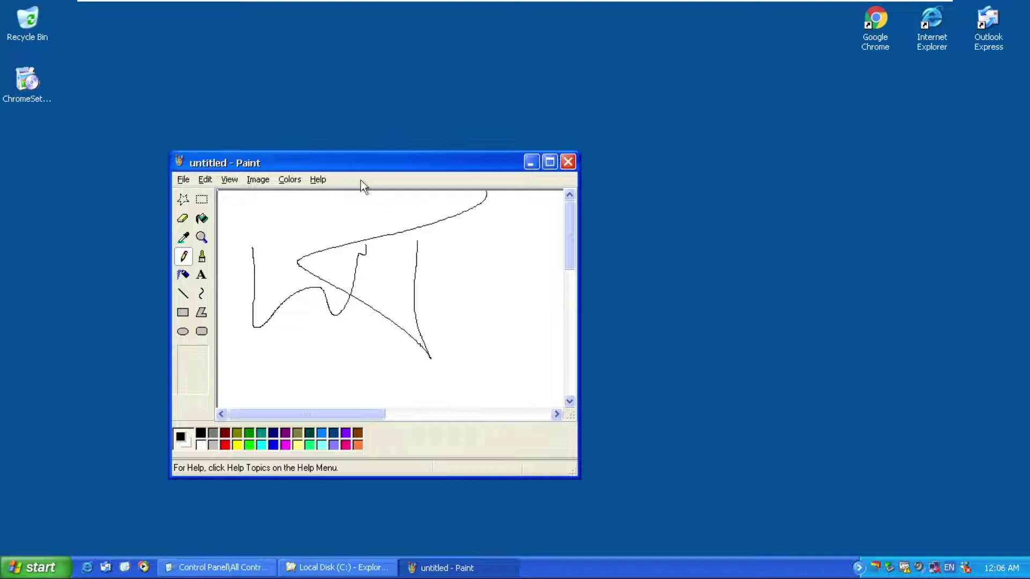
left_click(569, 161)
- Discard the Paint drawing and open Display Properties from the desktop menu
left_click(385, 352)
right_click(462, 248)
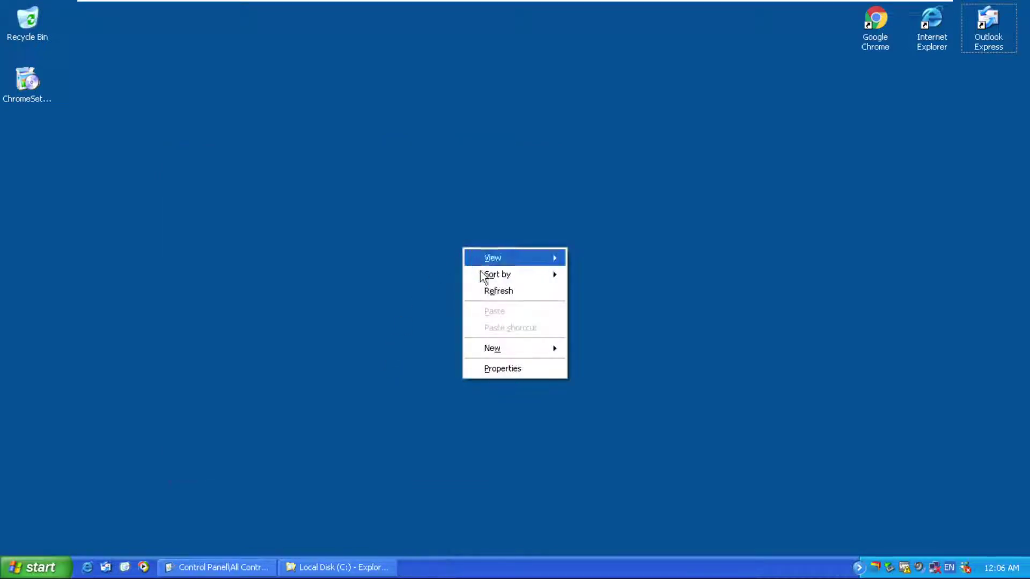
left_click(492, 360)
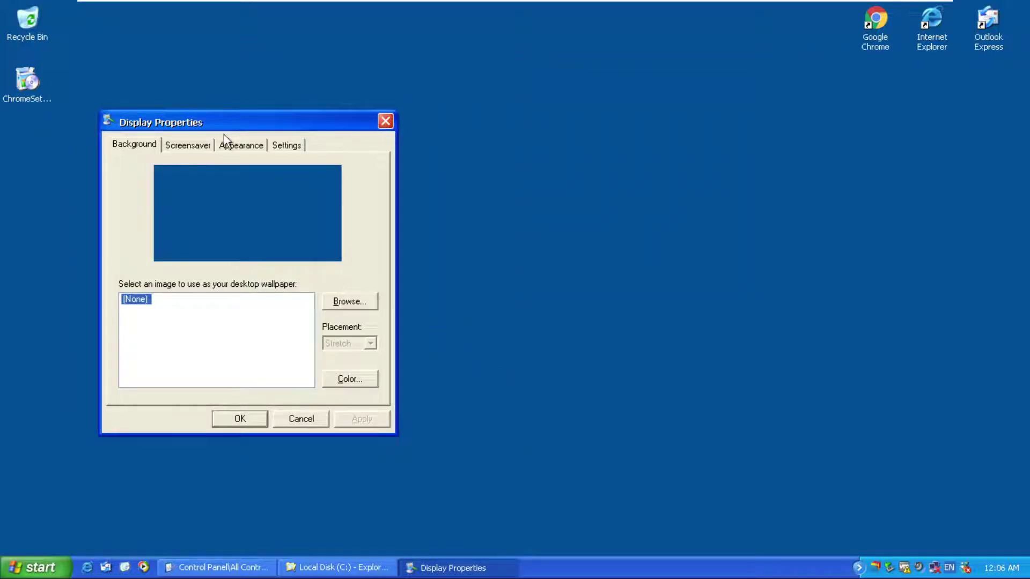
left_click_drag(226, 120, 637, 143)
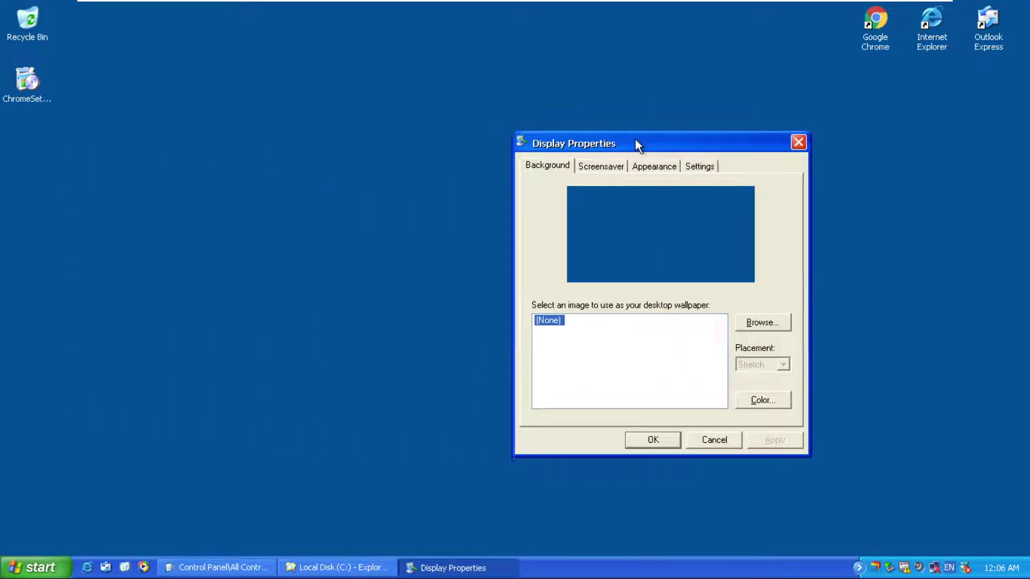
- Preview the Plus! Mercury Pool, da Vinci and Nature screensavers, ending on Blank
left_click(596, 166)
left_click(638, 310)
left_click(615, 369)
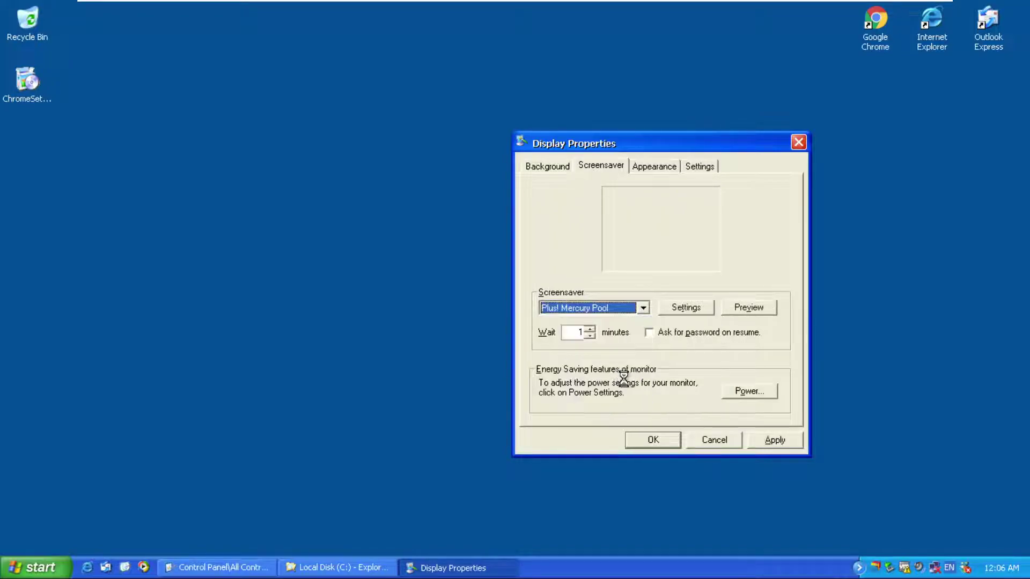
left_click(643, 310)
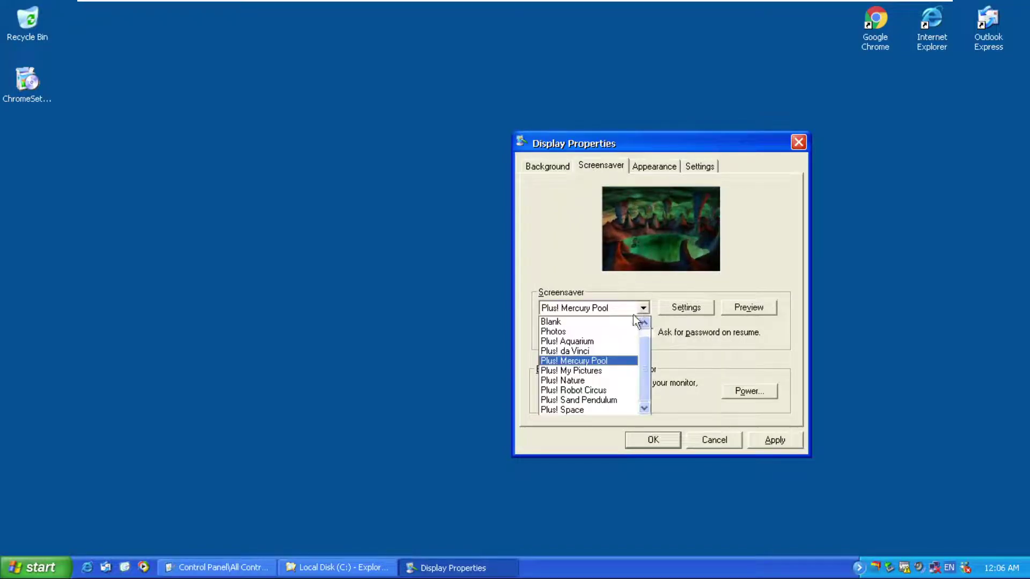
left_click(627, 350)
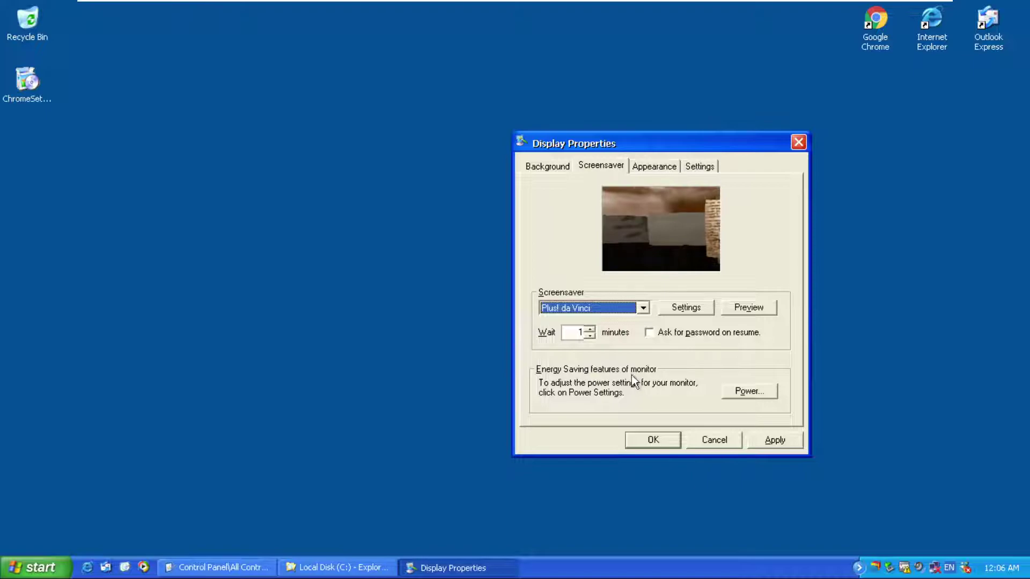
left_click(617, 308)
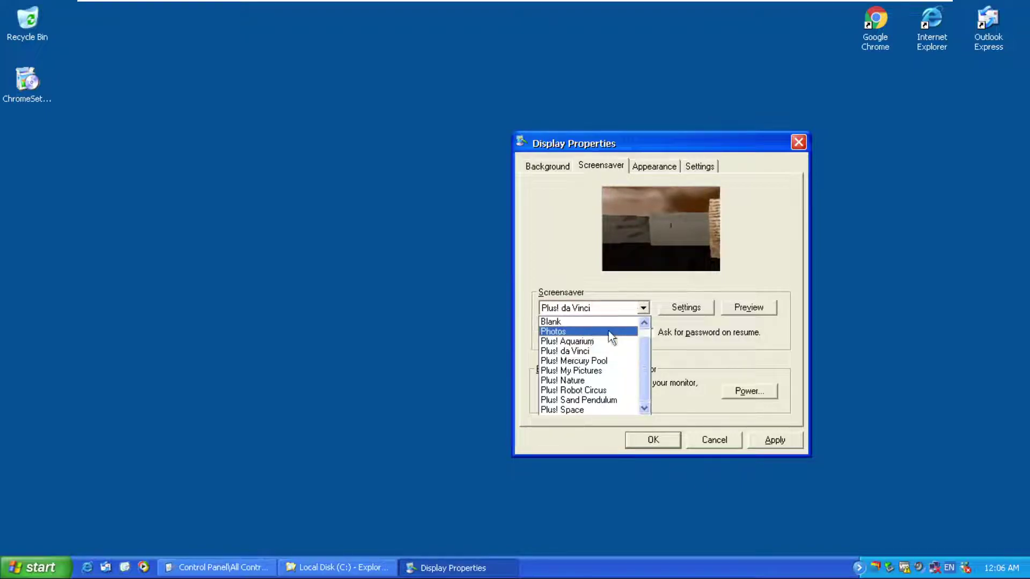
left_click(584, 381)
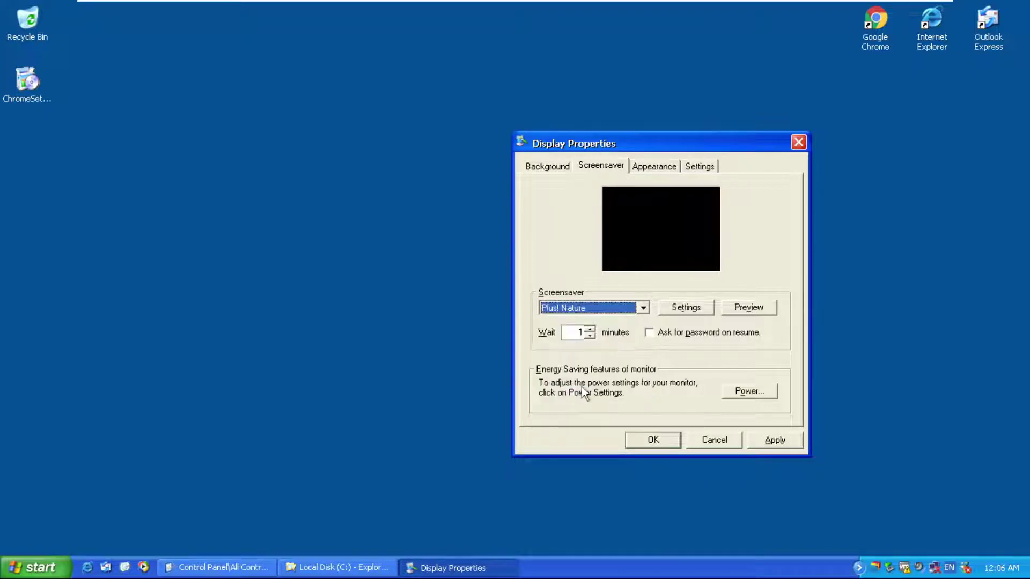
left_click(598, 310)
left_click(596, 325)
- Check the colour scheme list on the Appearance tab
left_click(664, 162)
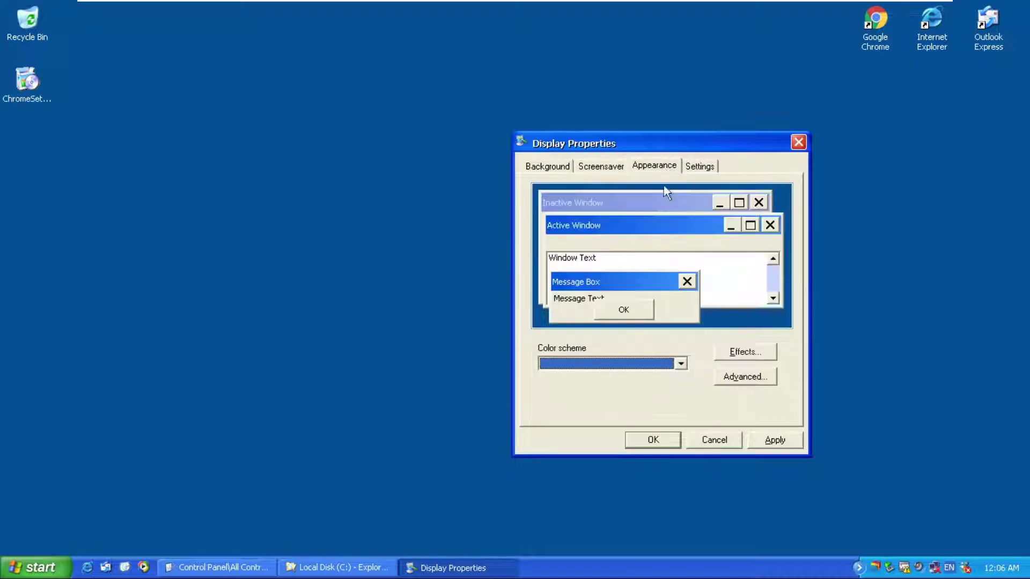
left_click(659, 363)
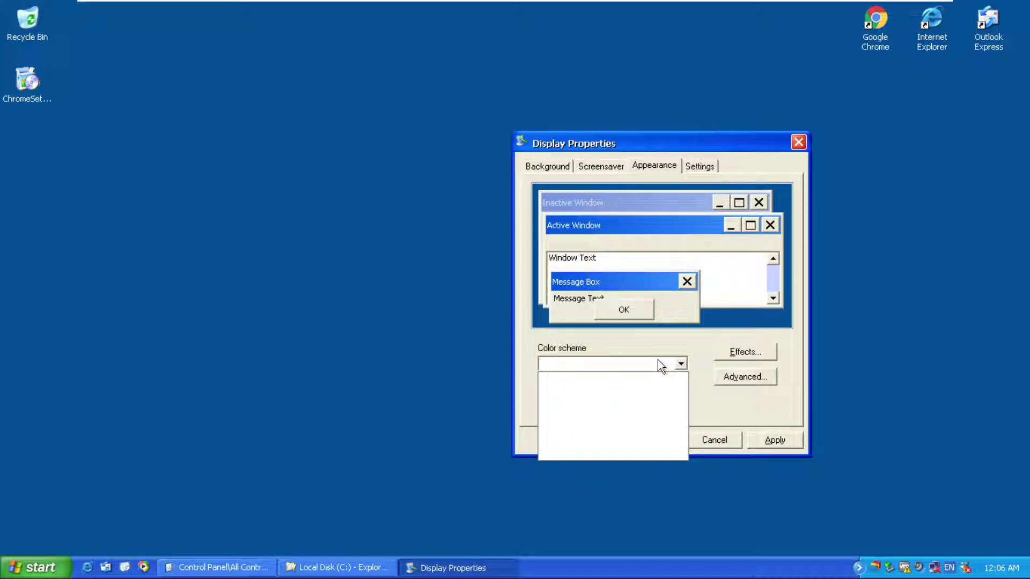
left_click(659, 361)
left_click(671, 362)
left_click(669, 361)
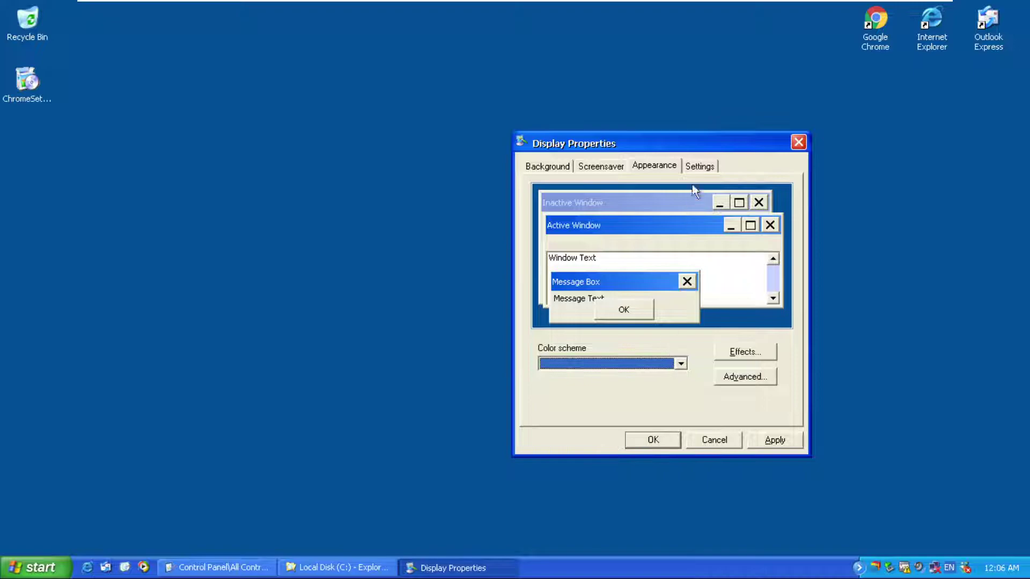
- View the Settings and Background tabs, then close Display Properties
left_click(697, 168)
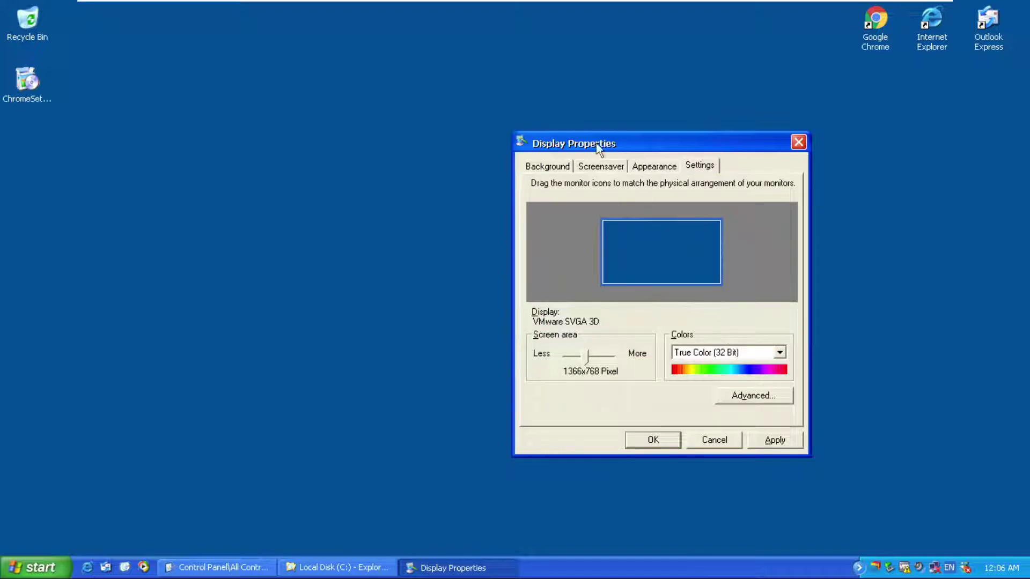
left_click_drag(636, 148, 588, 150)
left_click(504, 169)
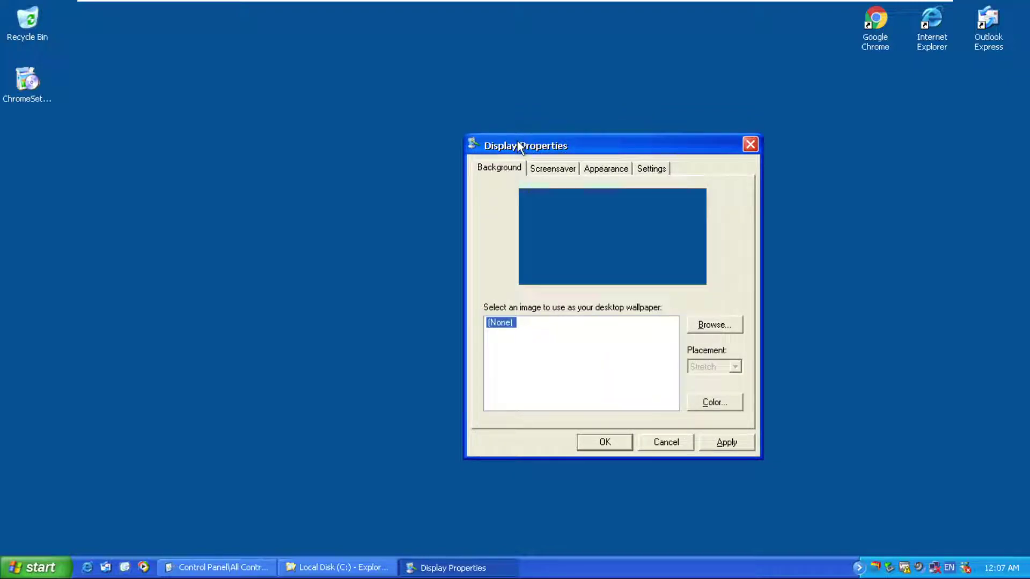
left_click_drag(517, 141, 509, 153)
key("Escape")
- Dismiss the desktop menu and open the taskbar and window colour settings from Start
right_click(628, 139)
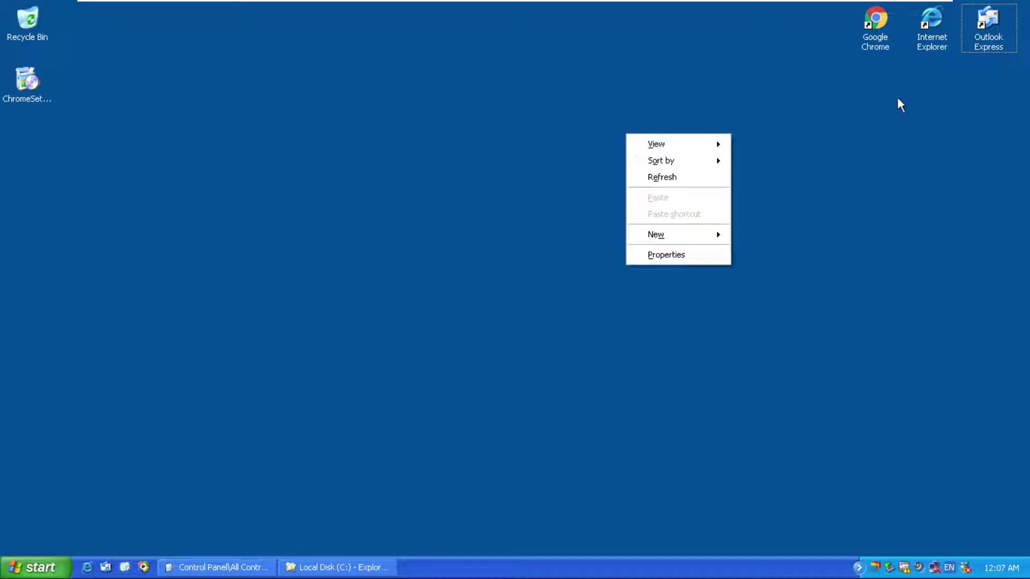
key("Escape")
left_click(33, 568)
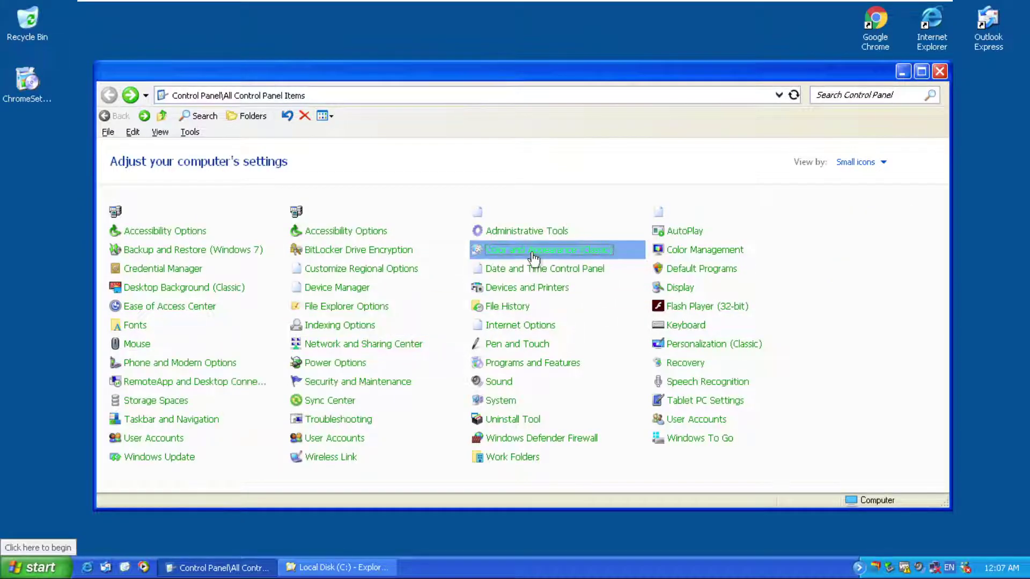
left_click(553, 253)
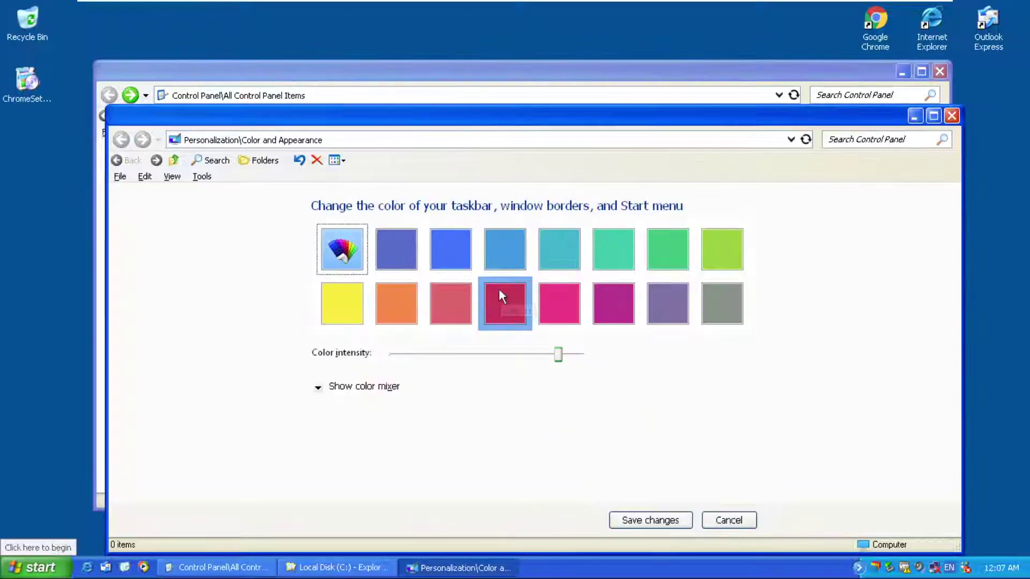
- Try the darker blue, bright blue, lighter blue and teal colours, then close the settings
left_click(399, 257)
left_click(456, 255)
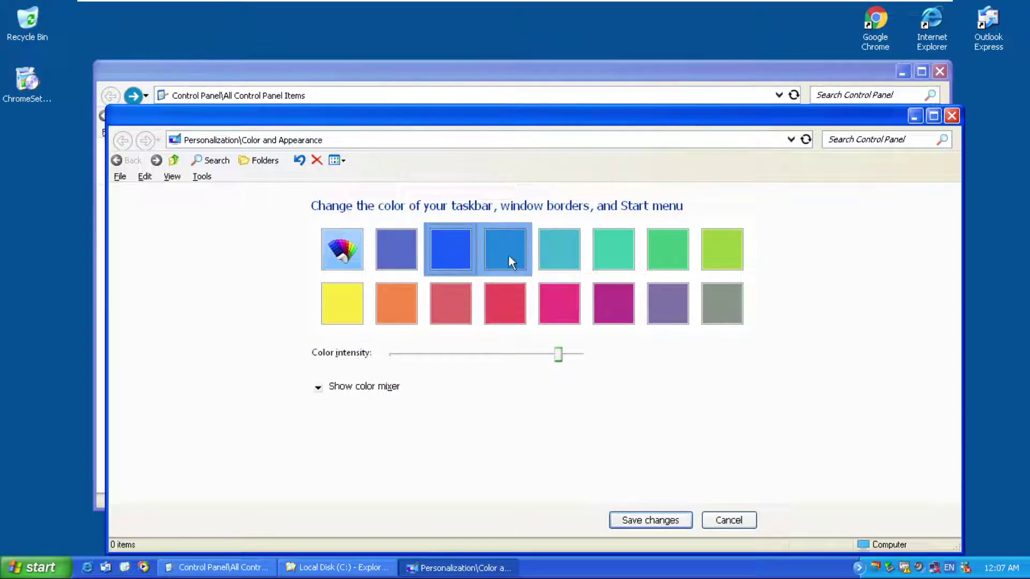
left_click(509, 256)
left_click(552, 257)
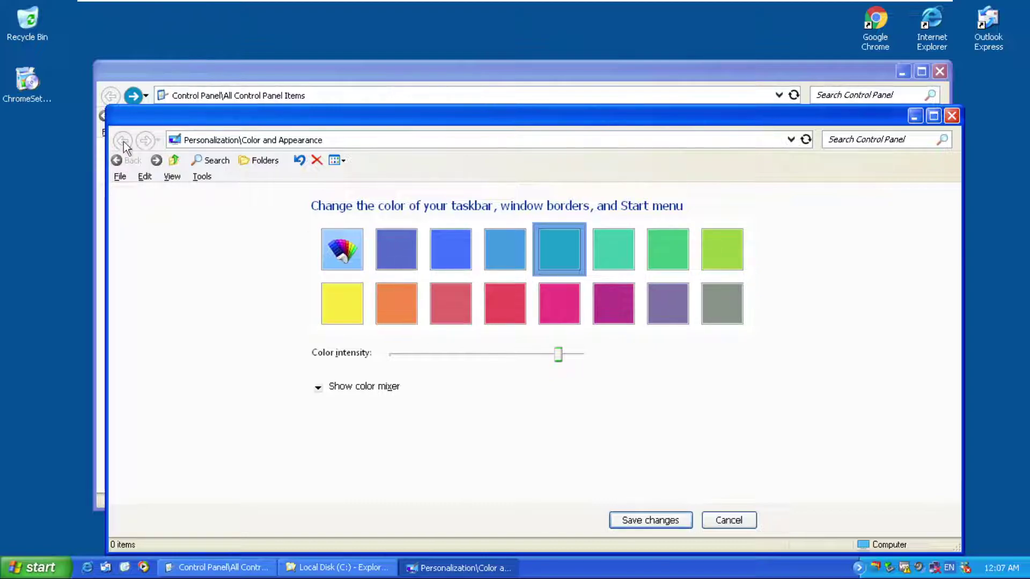
left_click_drag(706, 126, 884, 199)
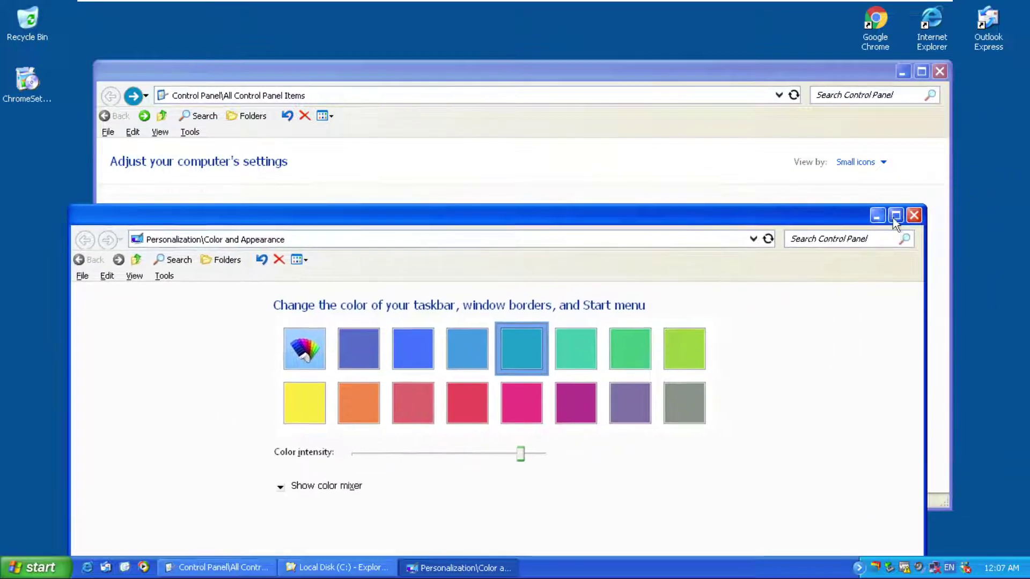
left_click(910, 211)
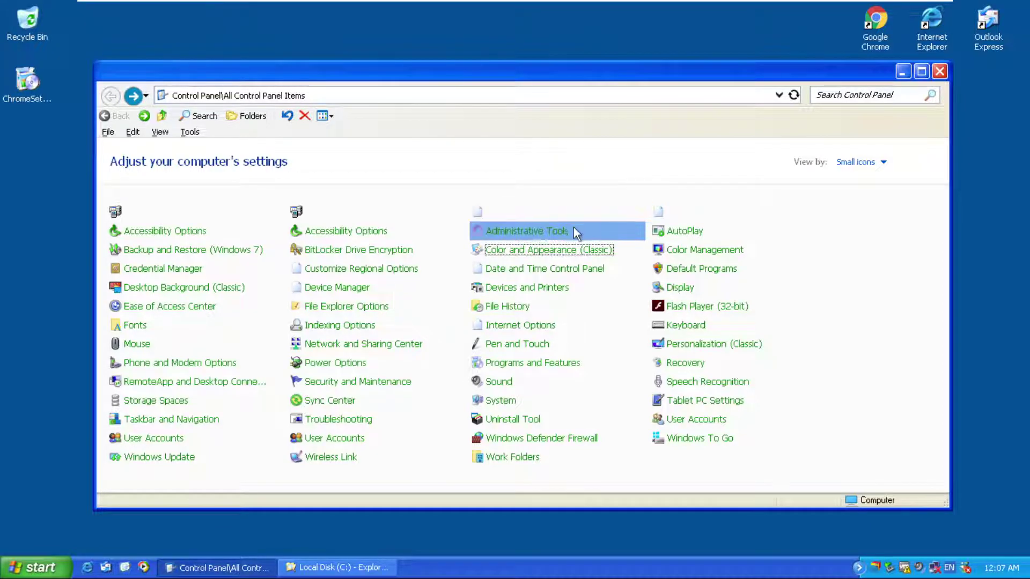
- Reposition the Control Panel window and make it taller
left_click_drag(458, 78, 488, 73)
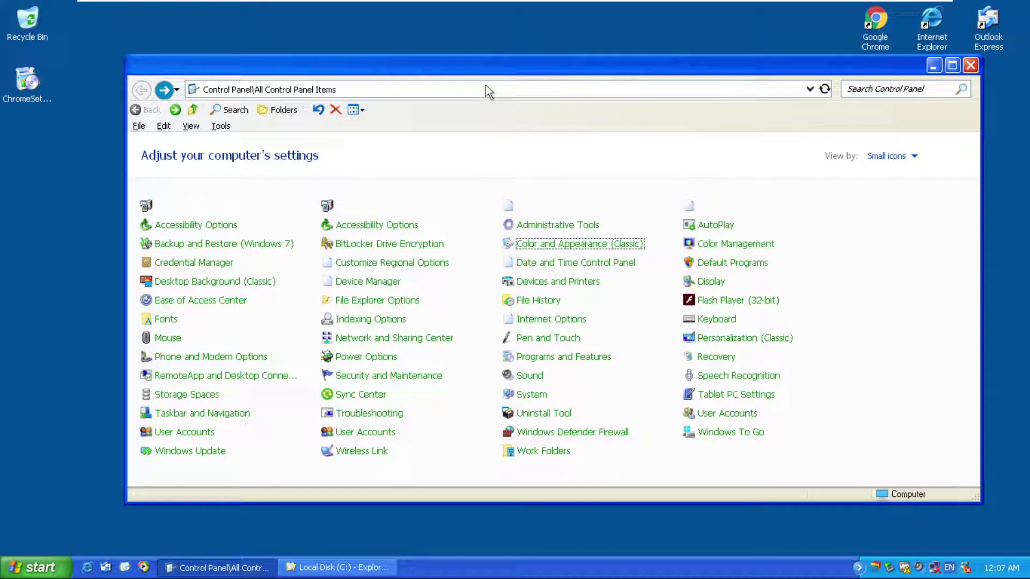
left_click(485, 86)
left_click_drag(500, 70, 494, 79)
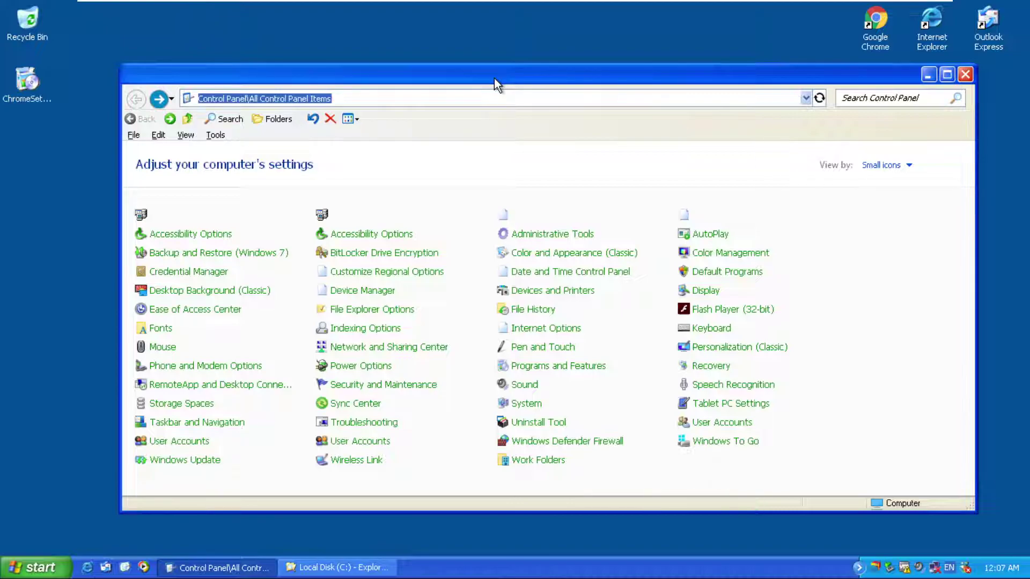
left_click_drag(494, 79, 445, 117)
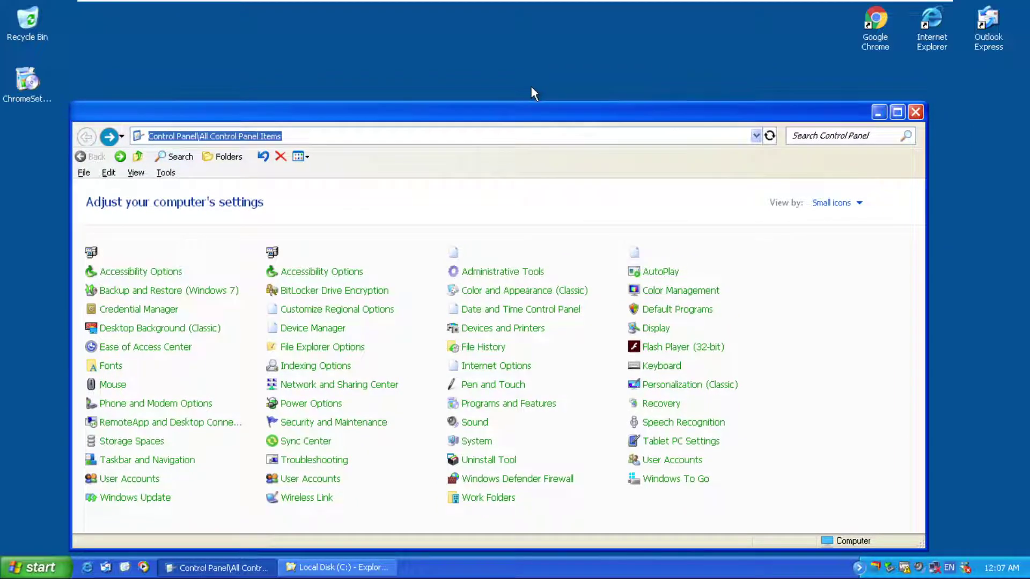
left_click(533, 93)
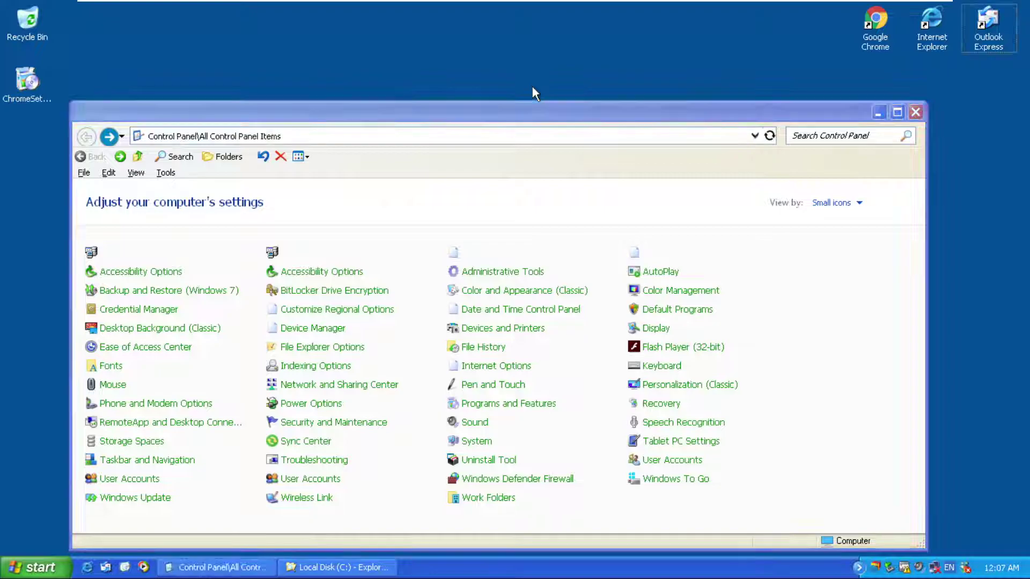
left_click_drag(534, 101, 560, 98)
- In Chrome, go to discordapp.com and download the Discord installer for Windows
double_click(868, 35)
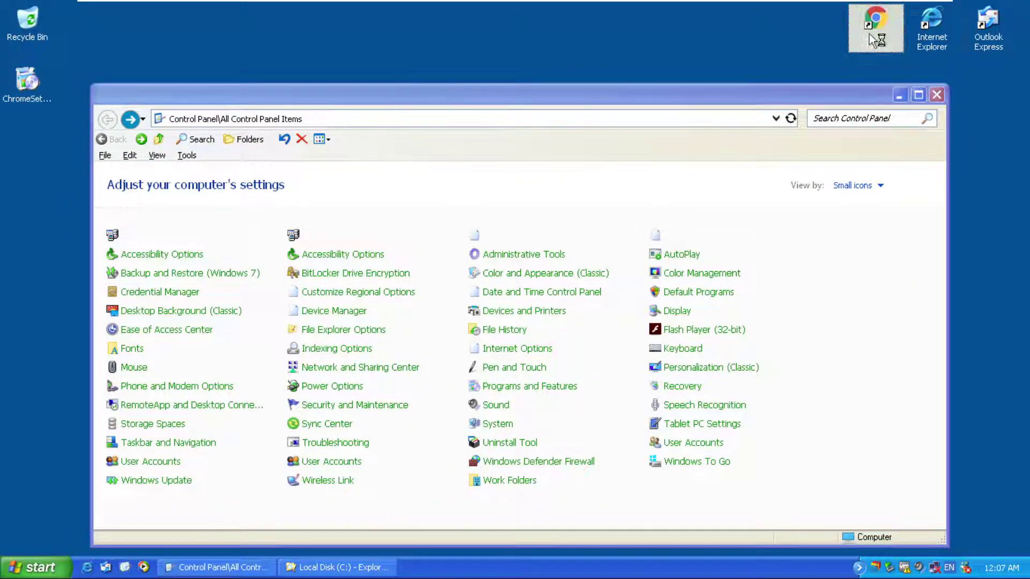
type("d")
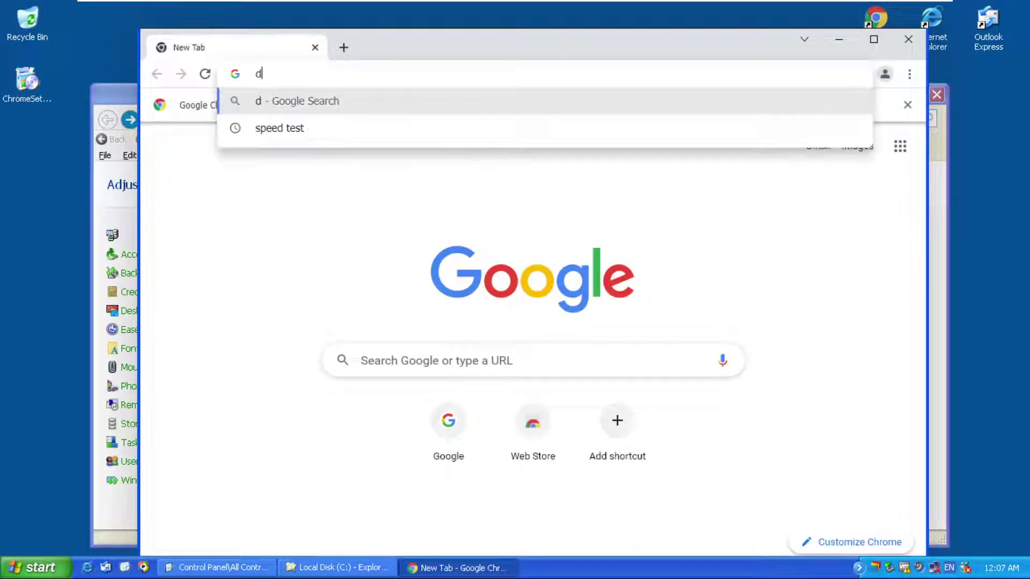
type("iscordapp.com")
key("Return")
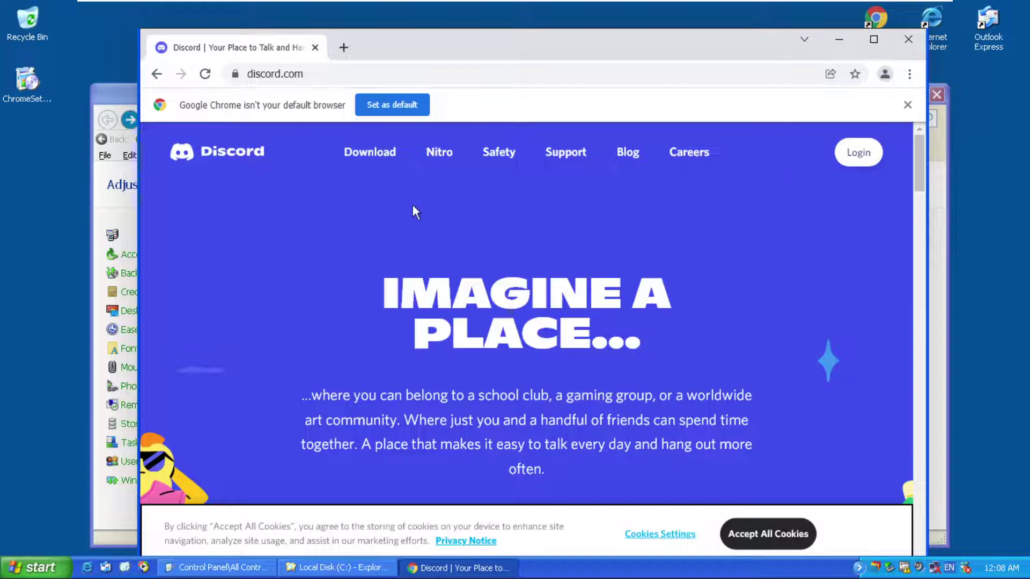
left_click(371, 156)
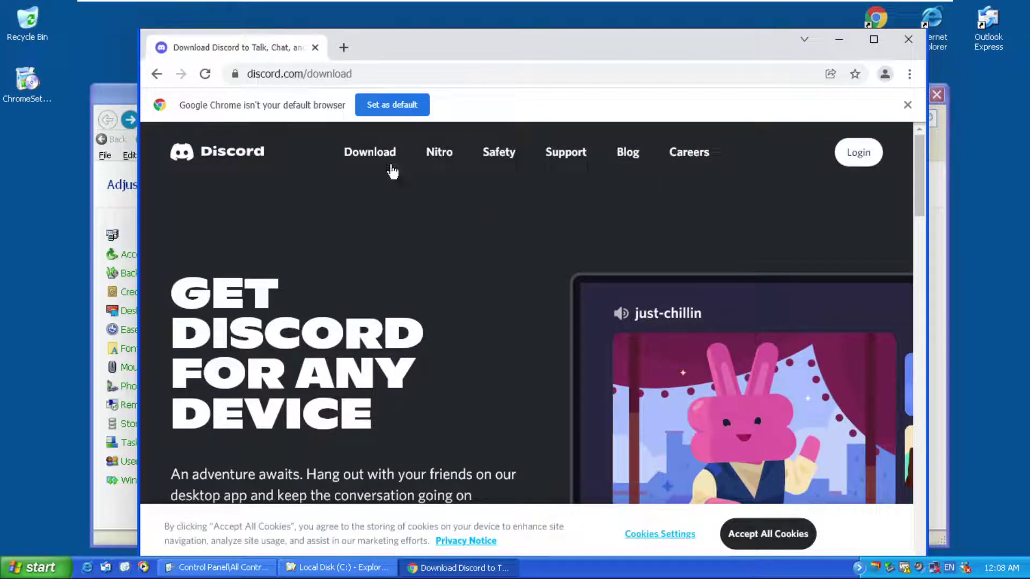
scroll(510, 216, "down", 5)
left_click(351, 284)
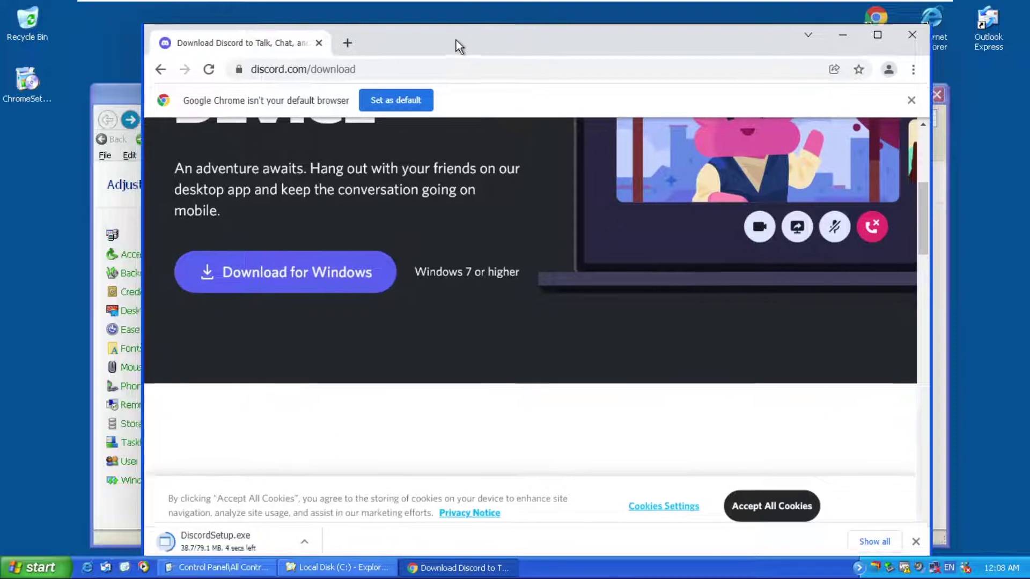
- Run DiscordSetup.exe, minimize Chrome and Control Panel, and close the 'Installation has failed' message
left_click_drag(456, 44, 475, 21)
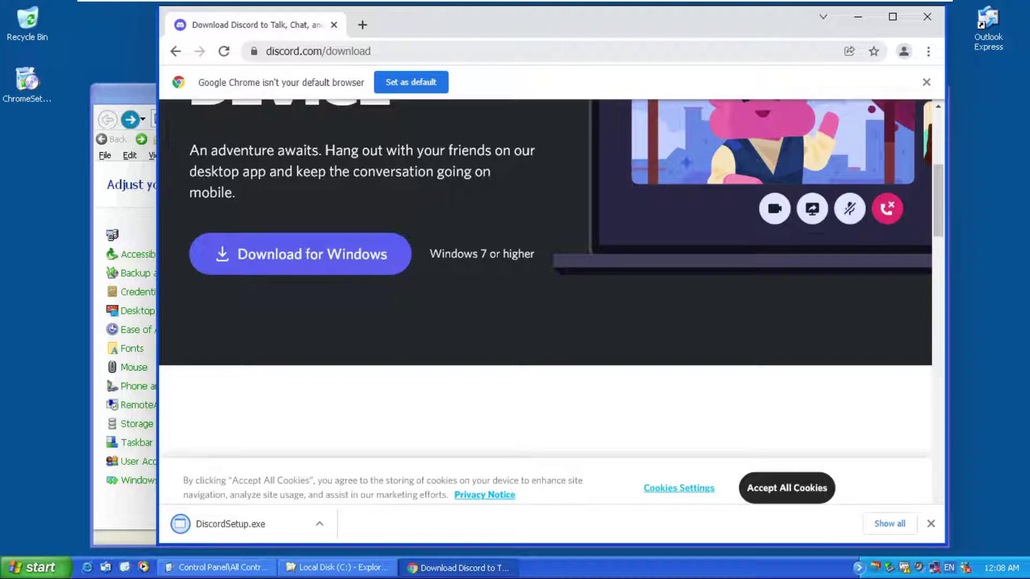
left_click(318, 523)
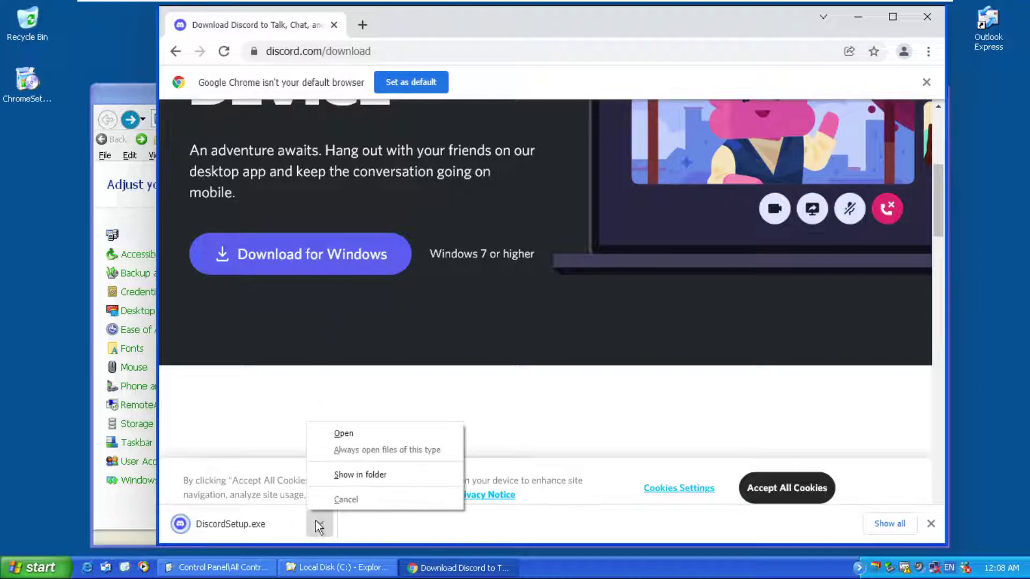
left_click(343, 432)
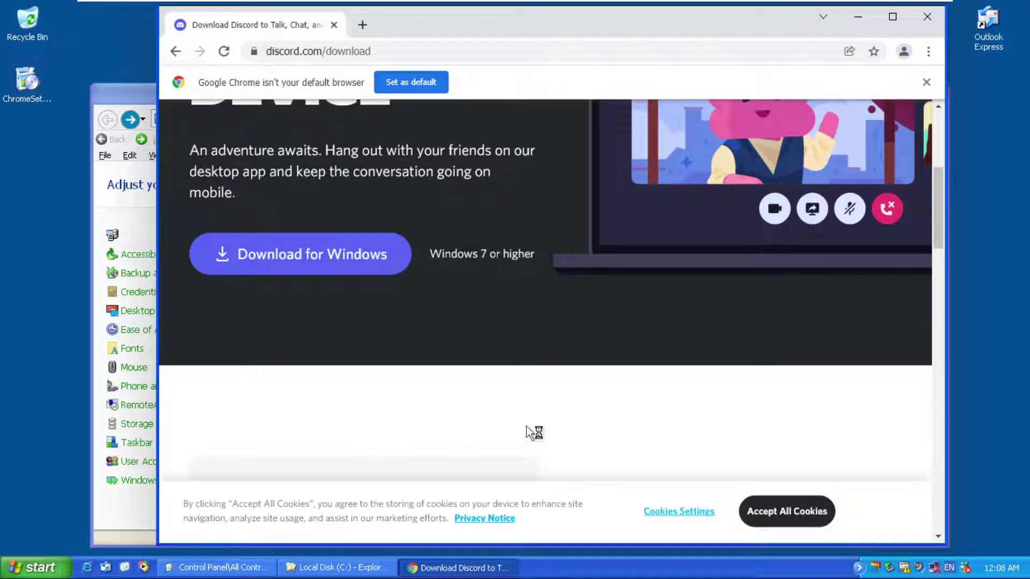
left_click(858, 17)
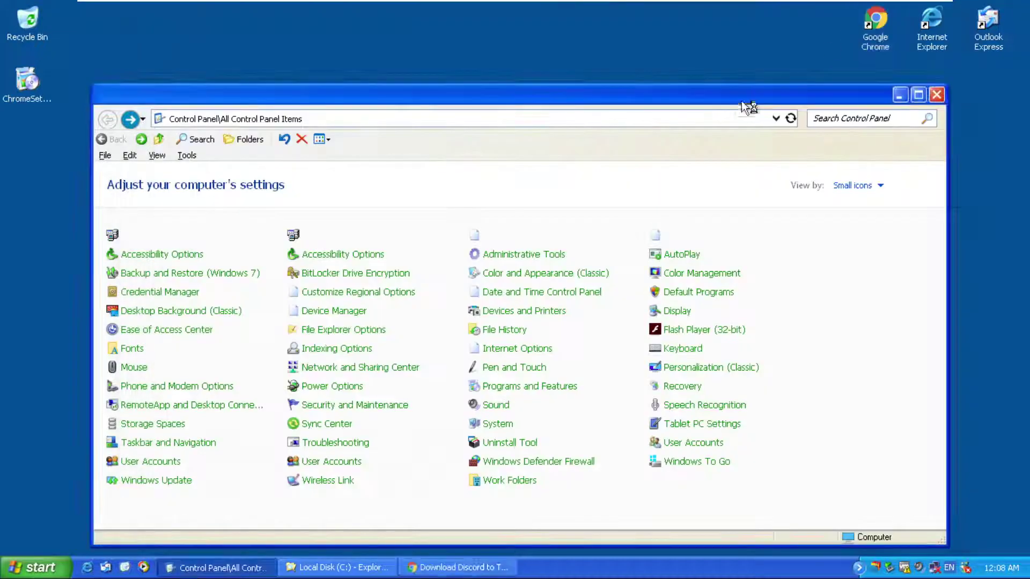
left_click(900, 95)
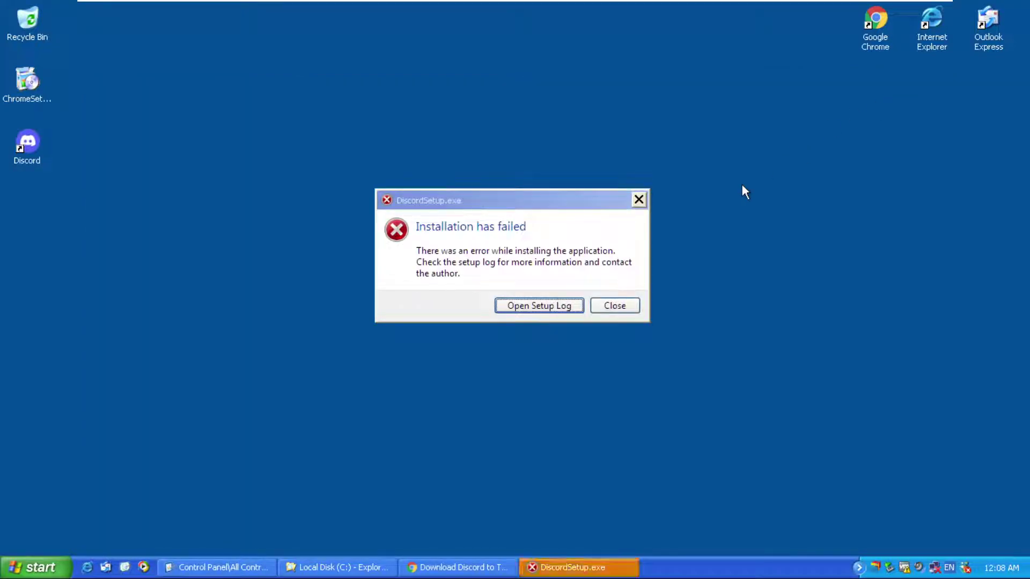
left_click(619, 304)
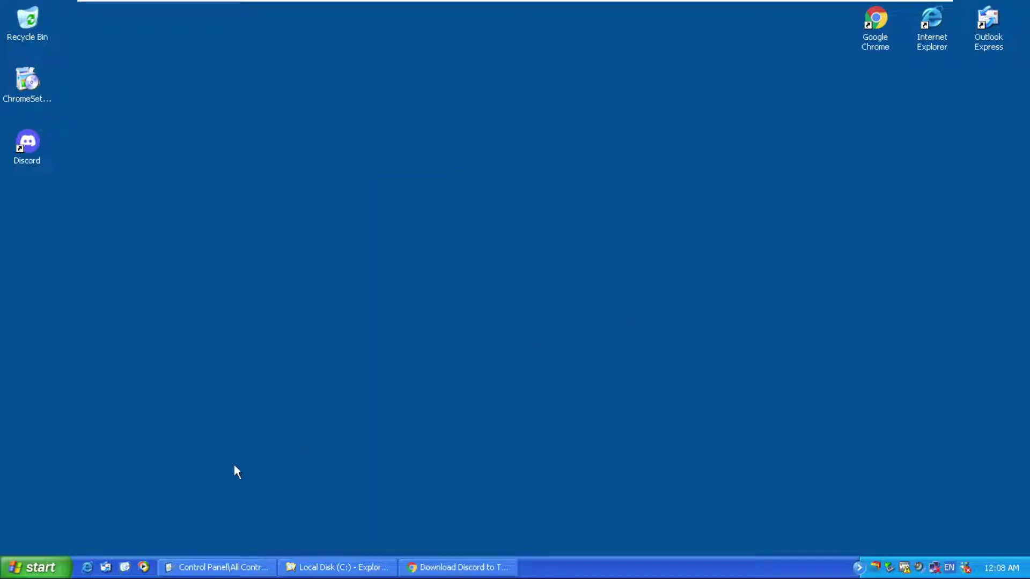
- Go to steampowered.com in Chrome and download the Steam installer
left_click(451, 567)
scroll(490, 368, "up", 4)
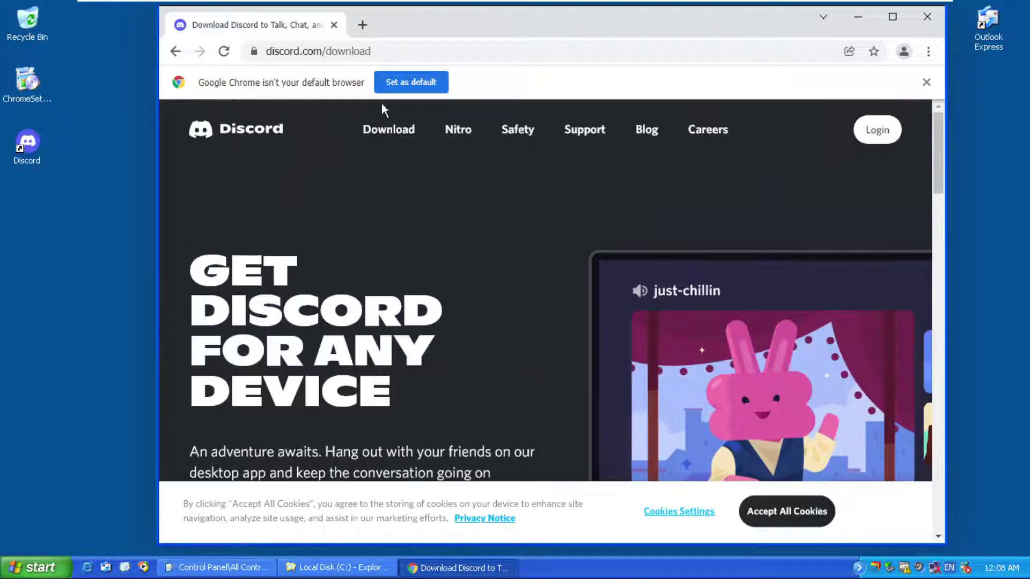
left_click(371, 51)
type("steampoi")
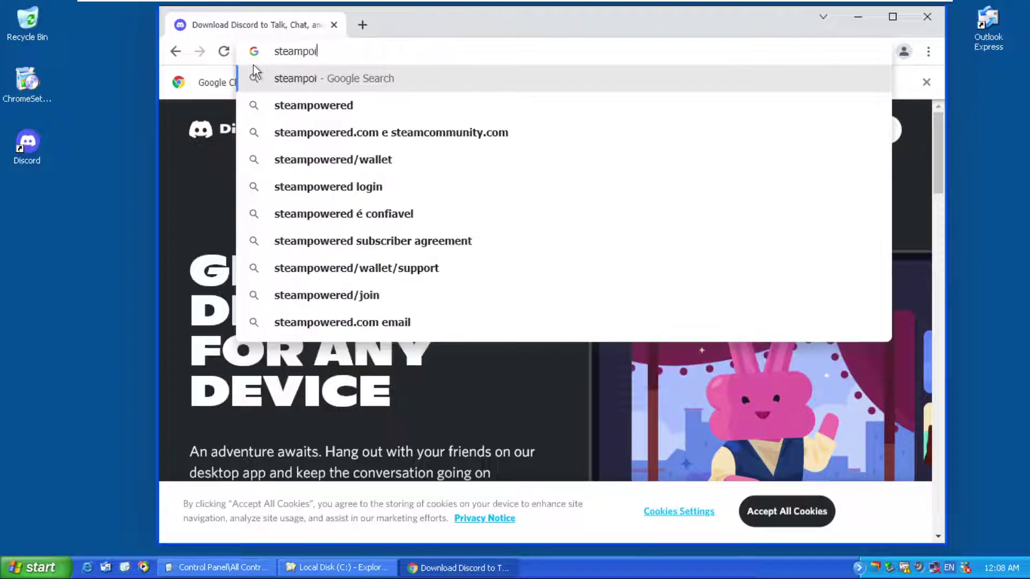
key("BackSpace")
type("wered.c")
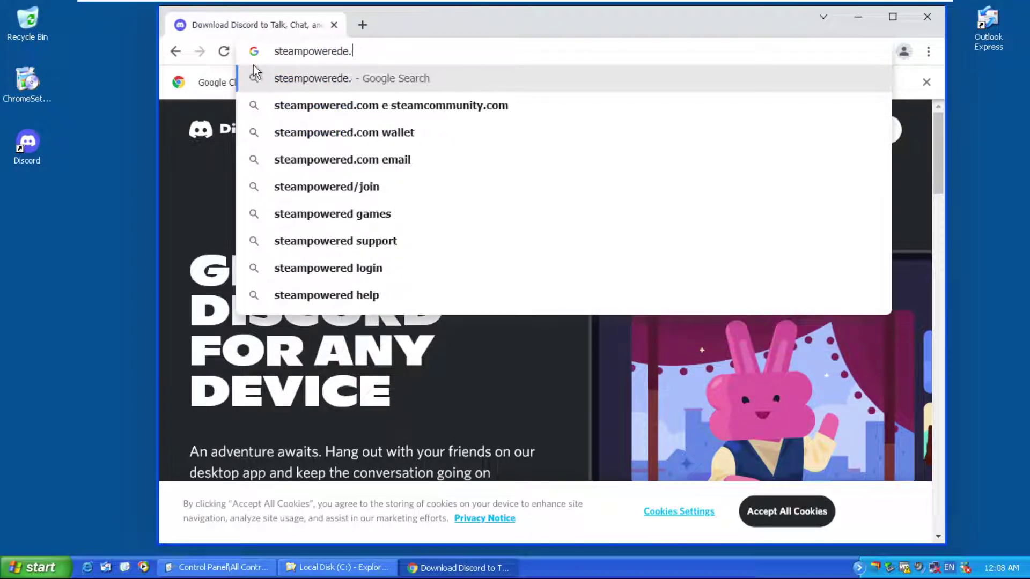
type("om")
key("Return")
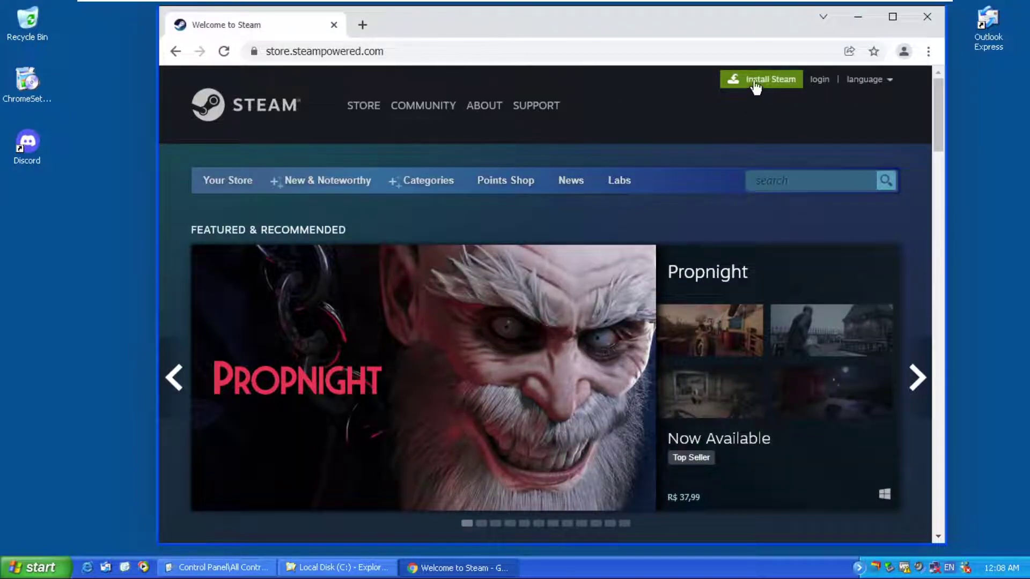
left_click(756, 85)
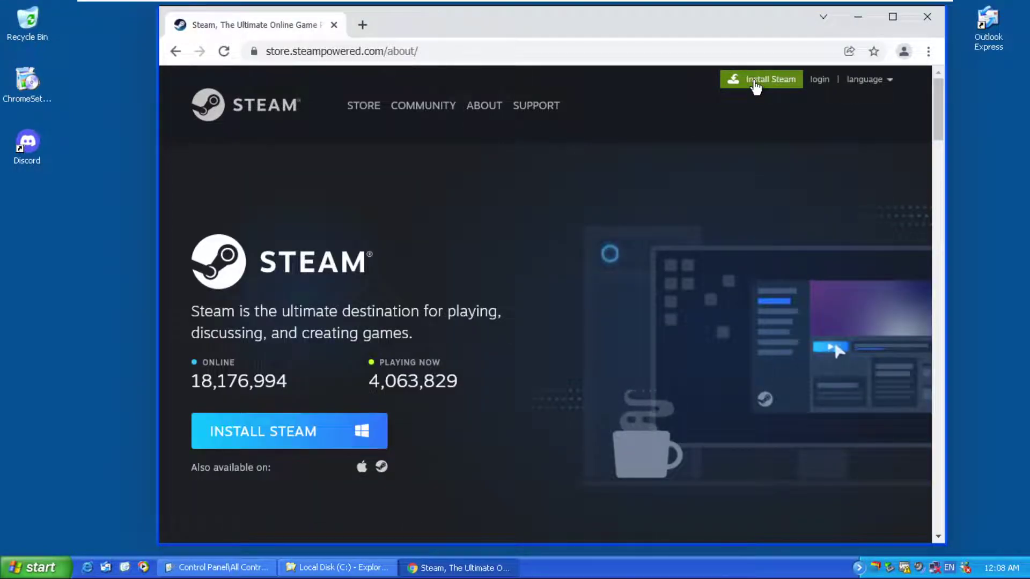
left_click(301, 427)
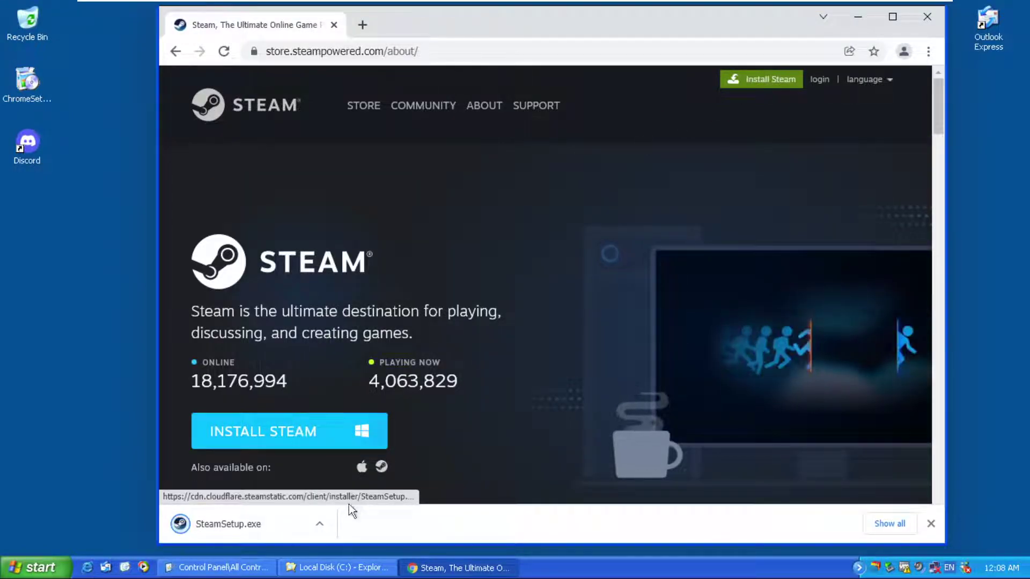
- Run SteamSetup.exe, installing Steam in English to the default folder, and launch it
left_click(320, 525)
left_click(358, 435)
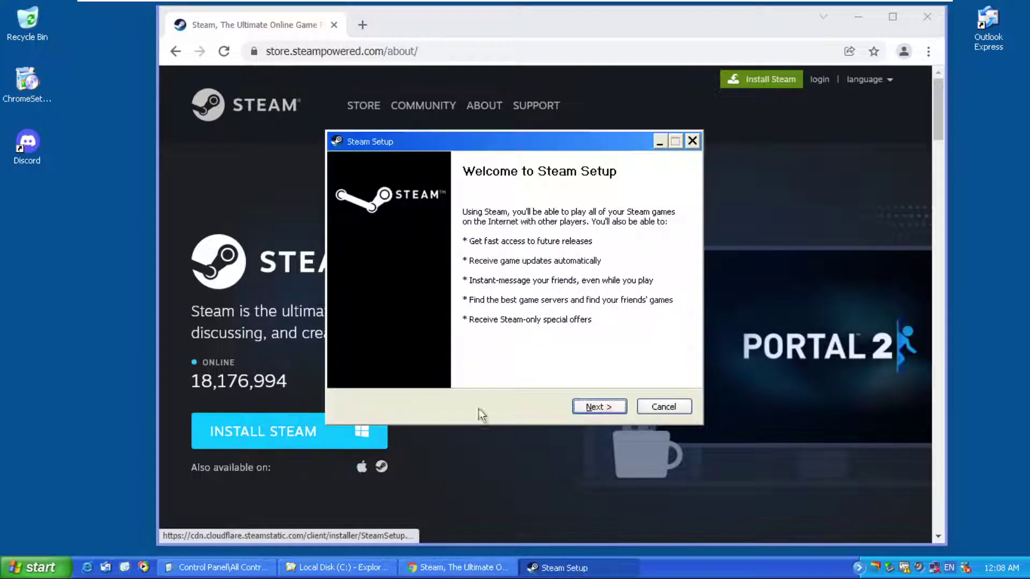
left_click(590, 407)
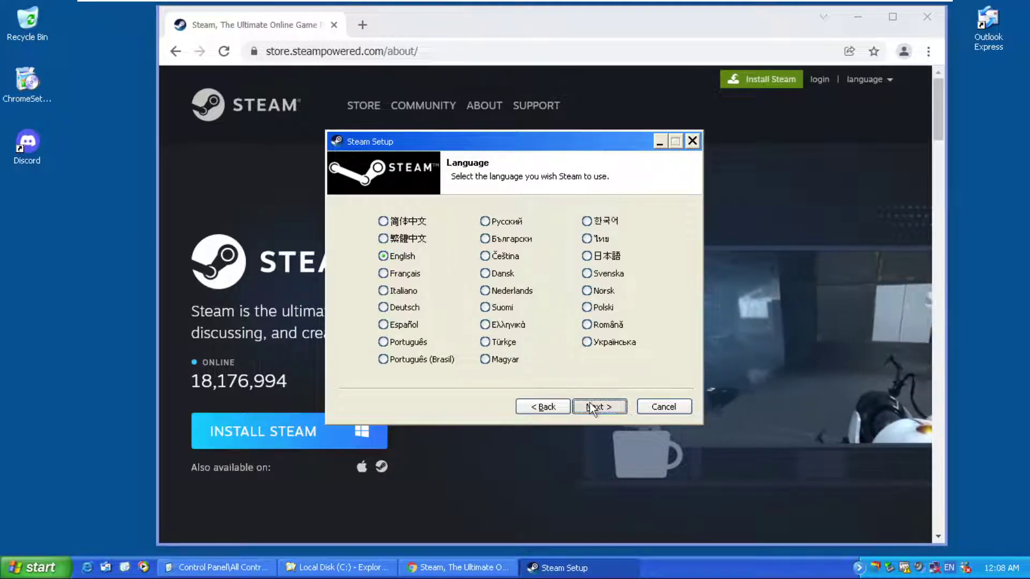
left_click(590, 406)
left_click(591, 406)
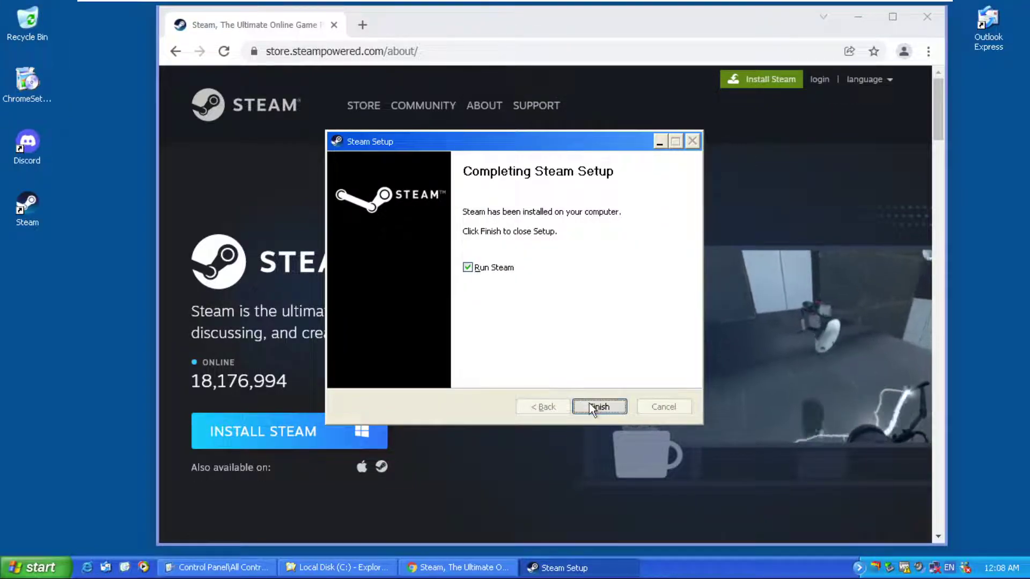
left_click(592, 408)
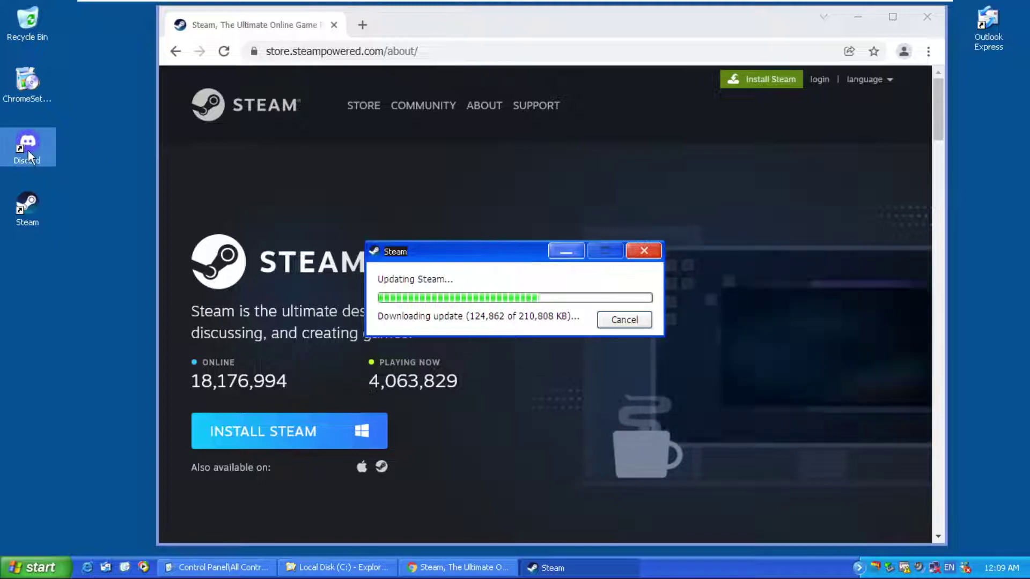
- Launch the Discord desktop app and open its link in Google Chrome
left_click_drag(414, 26, 410, 271)
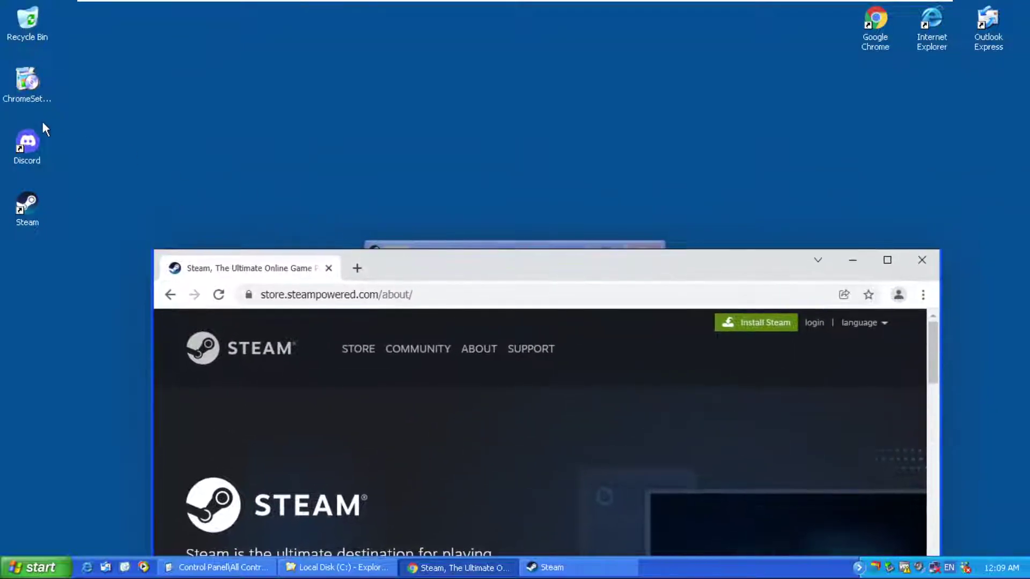
double_click(28, 143)
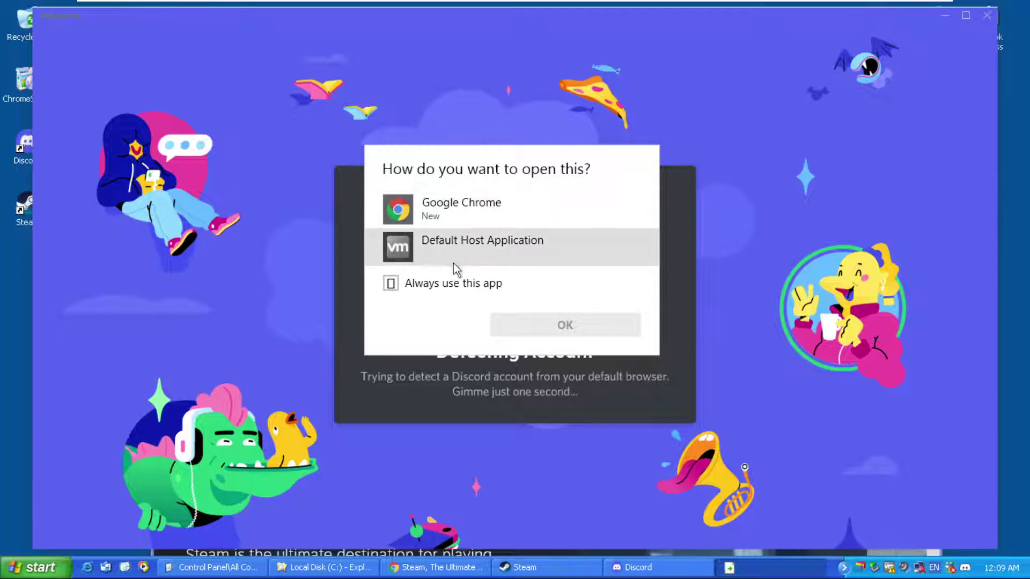
left_click(456, 209)
left_click(534, 317)
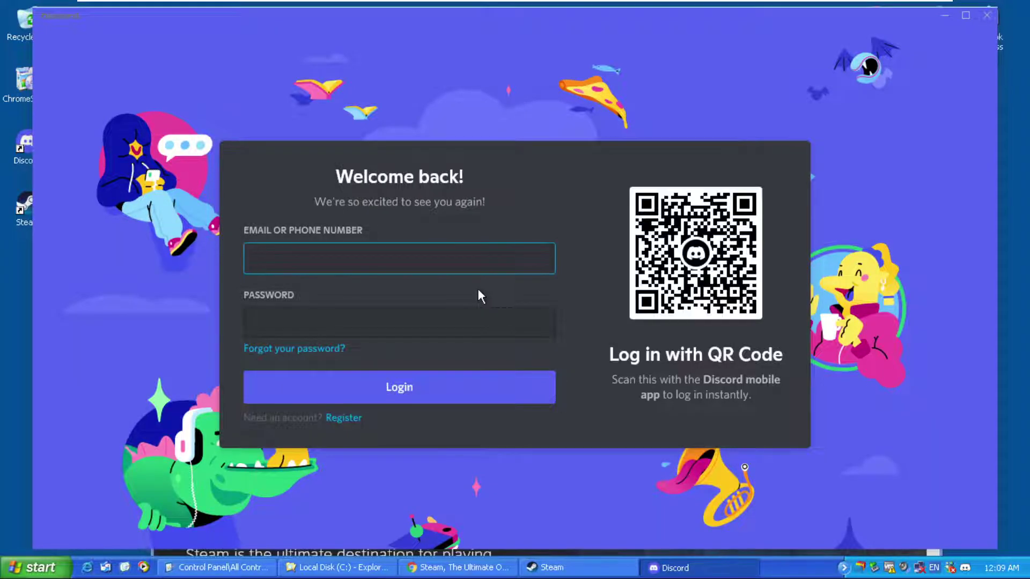
- Minimize the Discord login and Steam website windows, then close the Steam login window
left_click(938, 14)
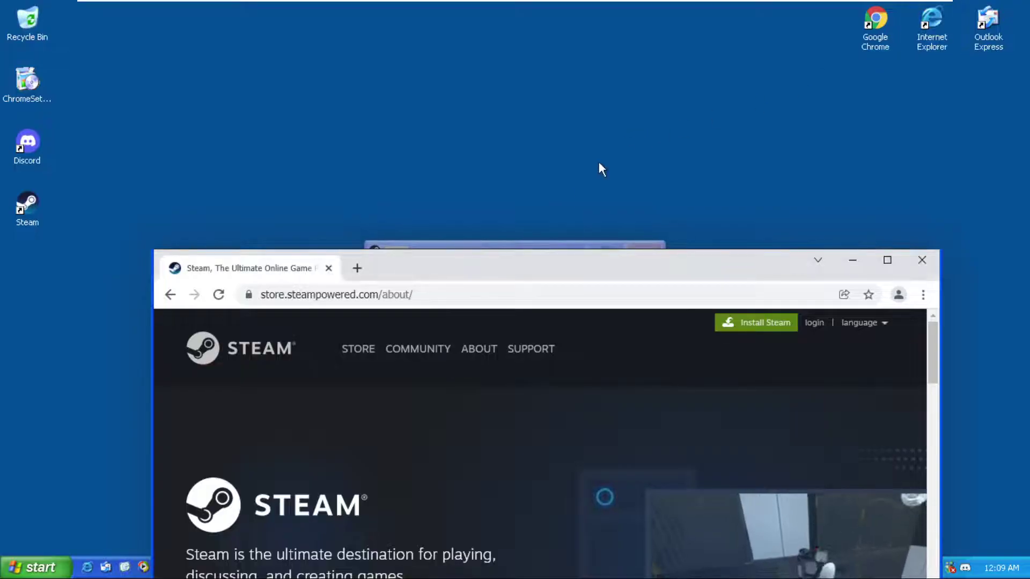
left_click(851, 261)
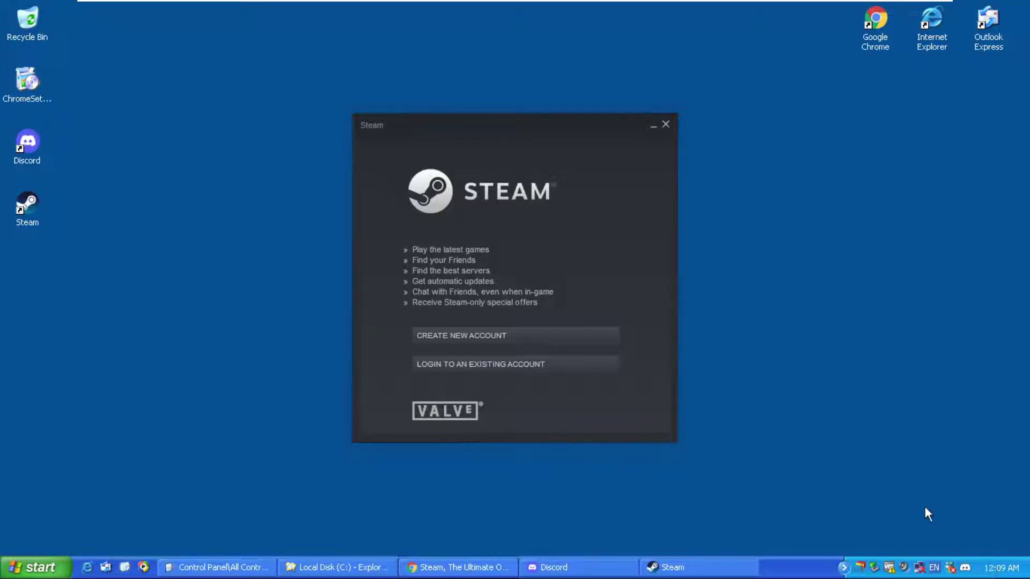
left_click(666, 124)
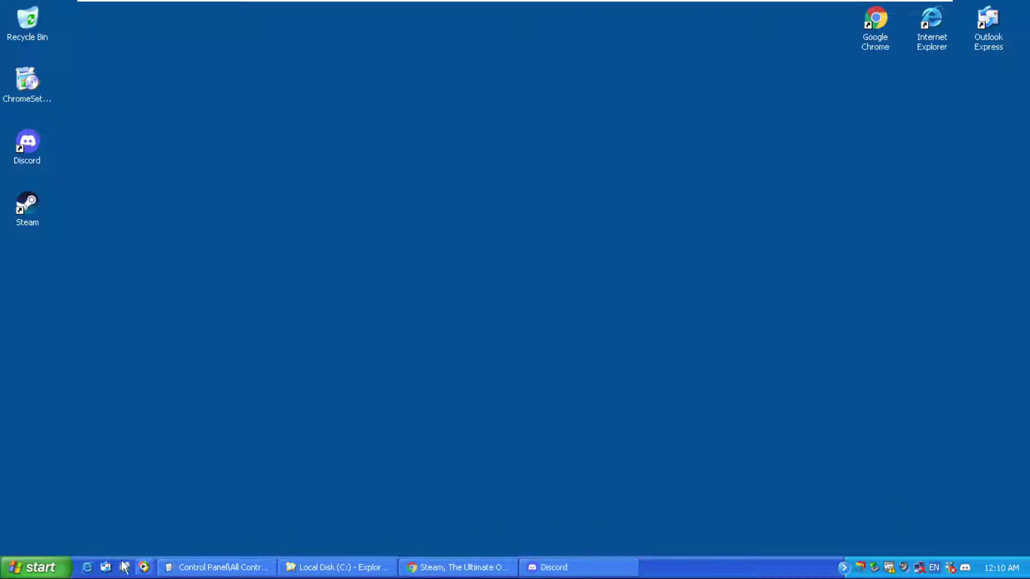
left_click(201, 570)
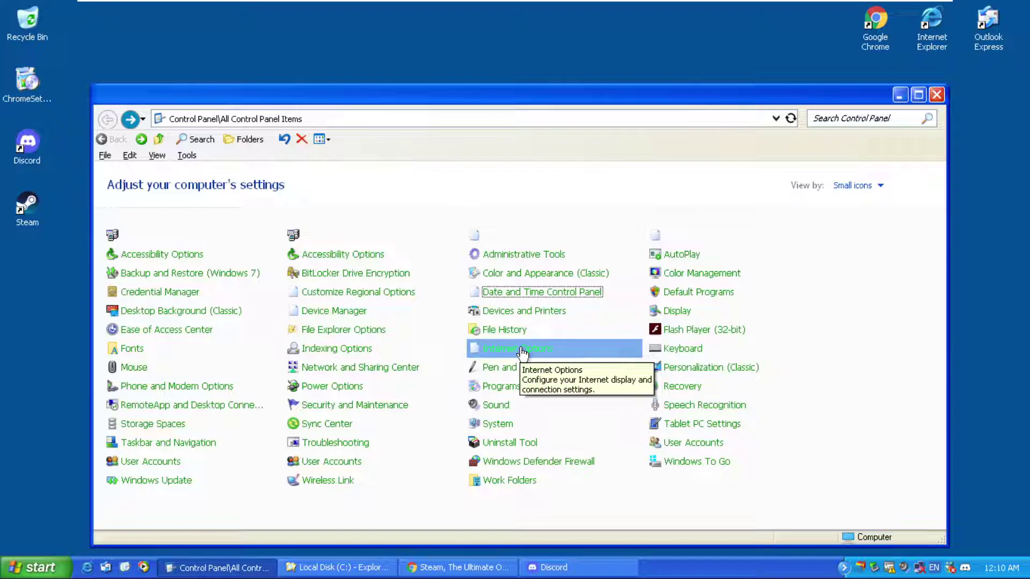
left_click(387, 367)
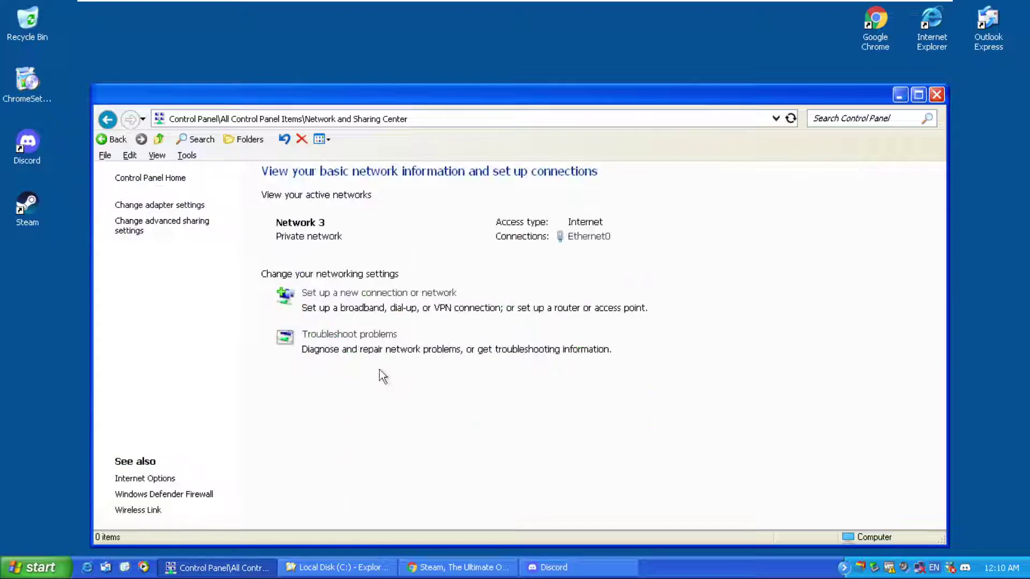
left_click(109, 122)
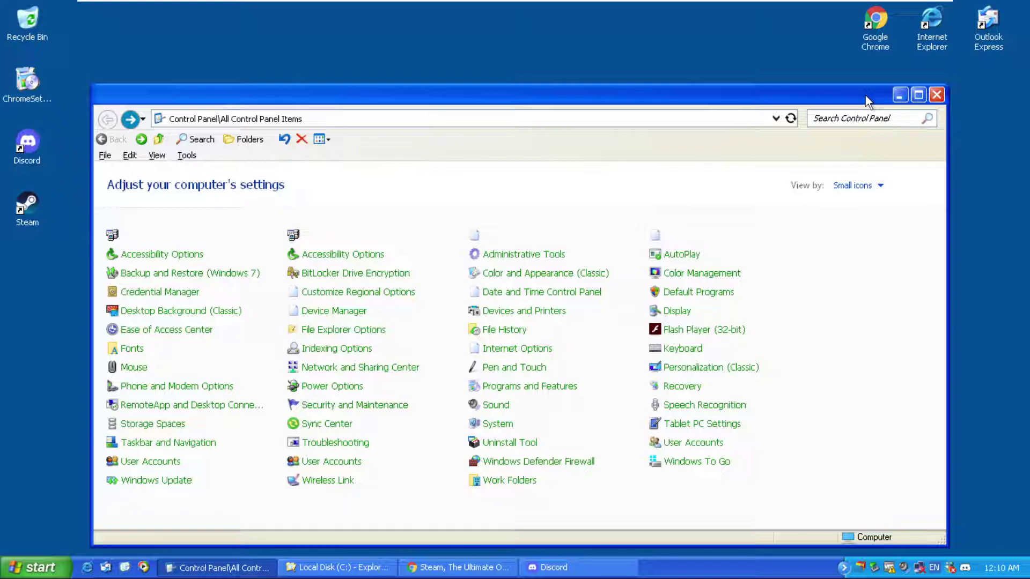
left_click(898, 95)
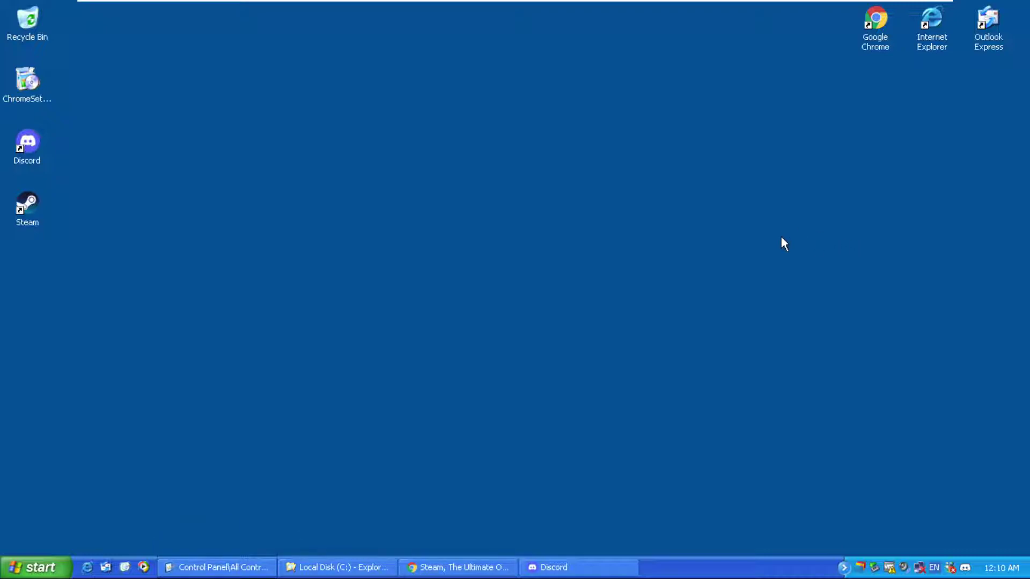
- Restore Explorer++ and go back from Local Disk (C:) to My Computer
right_click(546, 236)
mouse_move(567, 245)
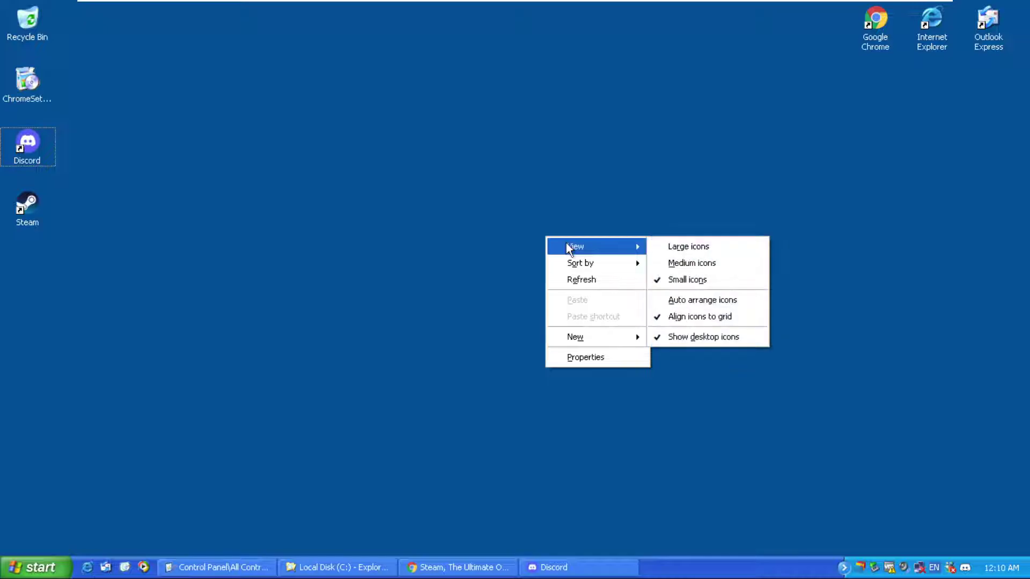
left_click(513, 202)
left_click(333, 567)
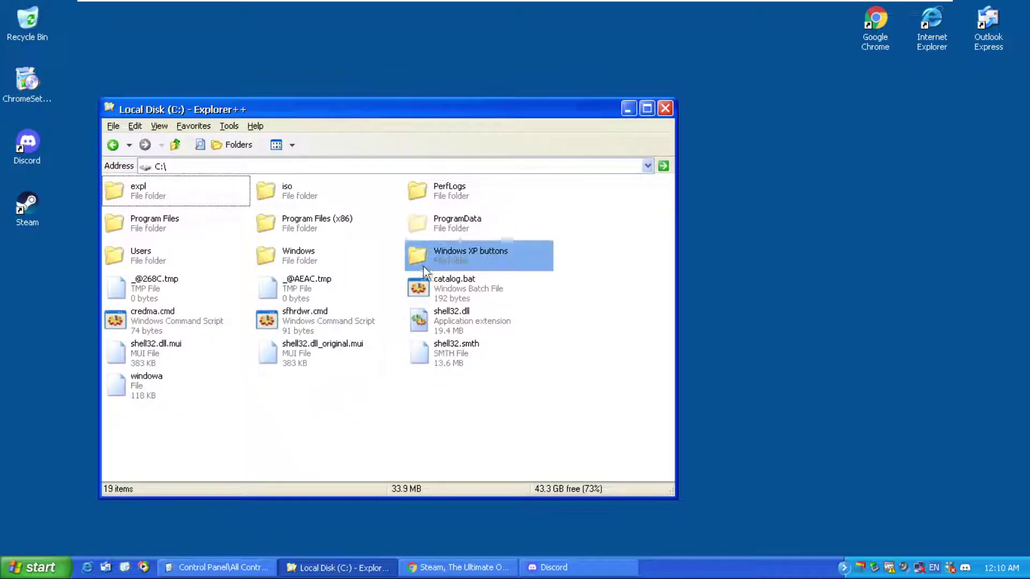
left_click(112, 145)
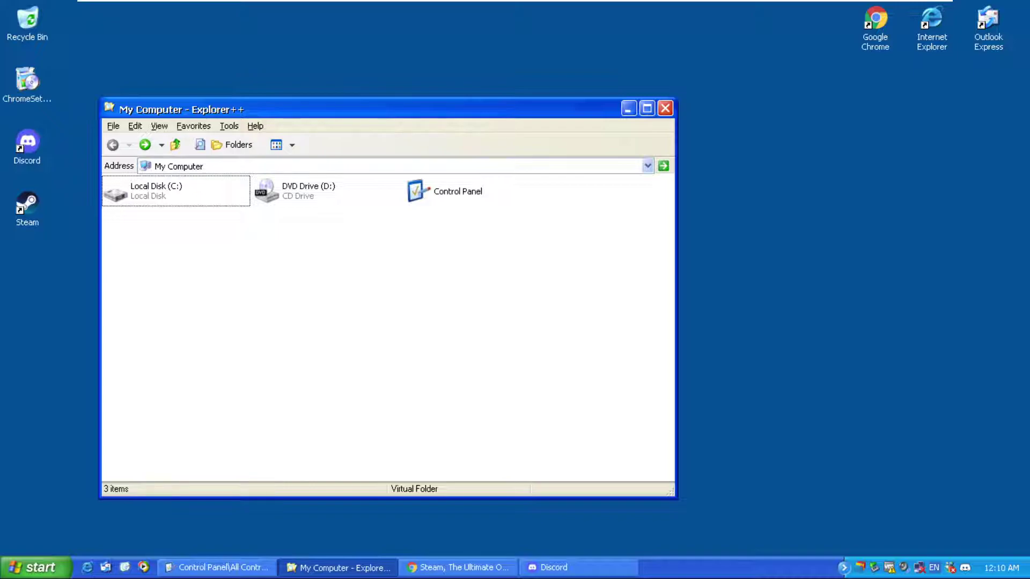
- Move the Explorer++ window to the right and minimize the virtual machine to the host
left_click_drag(474, 114, 578, 106)
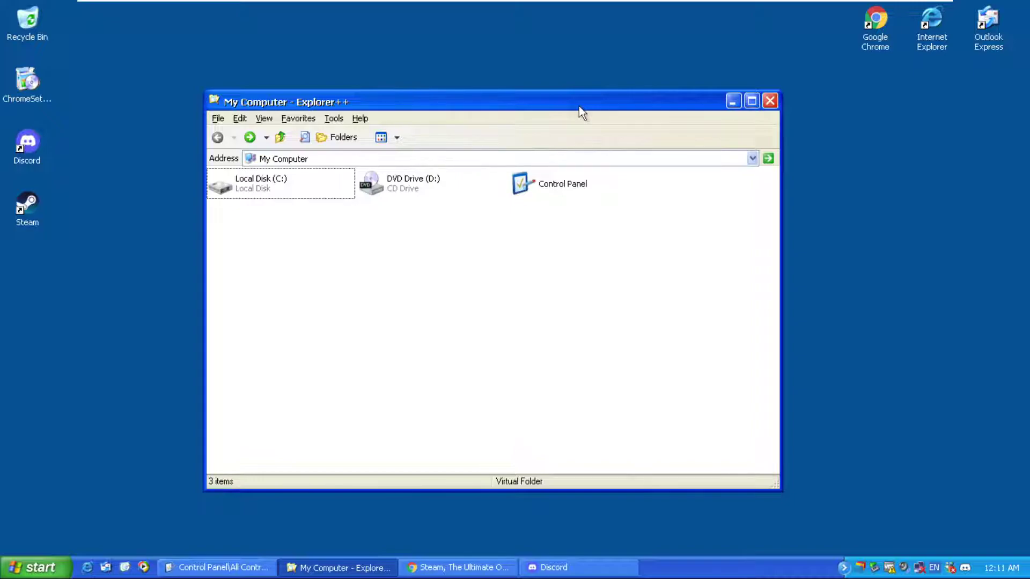
left_click_drag(524, 102, 549, 103)
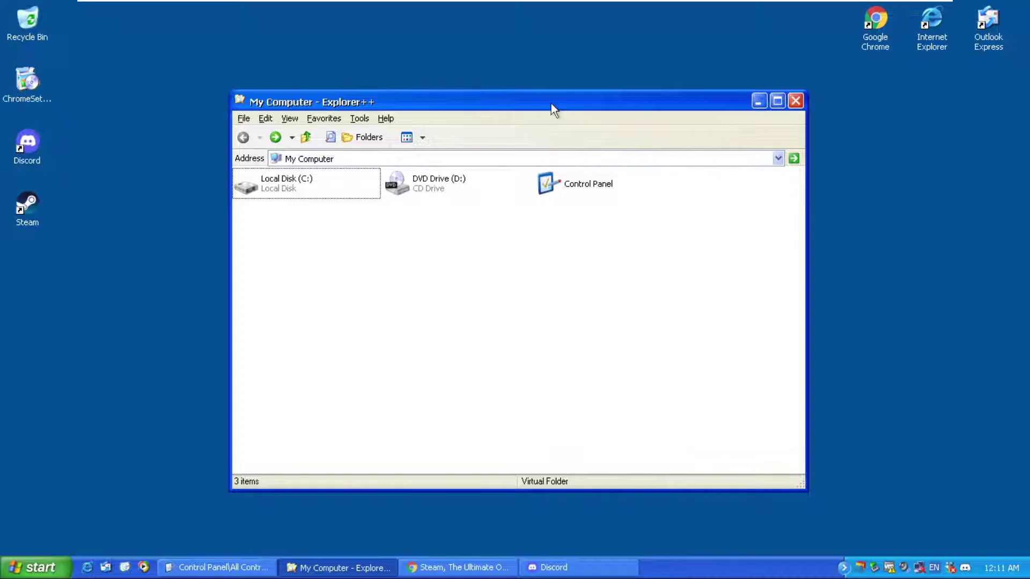
left_click_drag(551, 103, 577, 104)
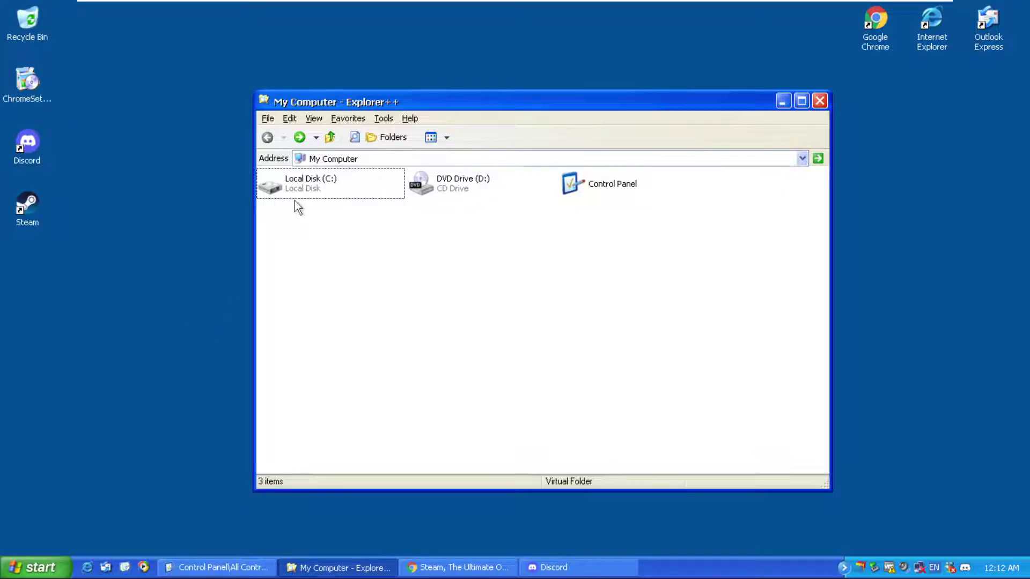
left_click(910, 10)
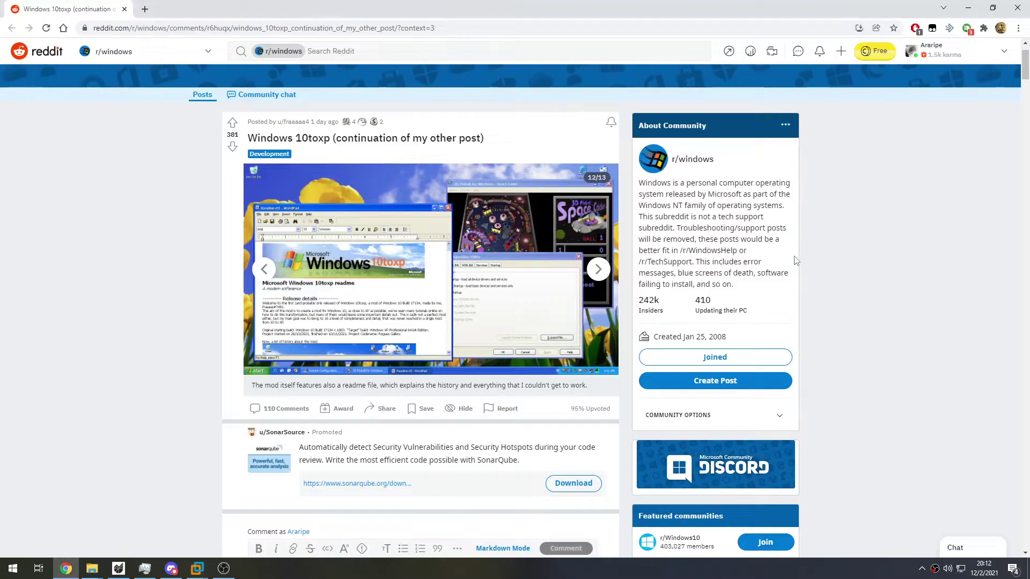